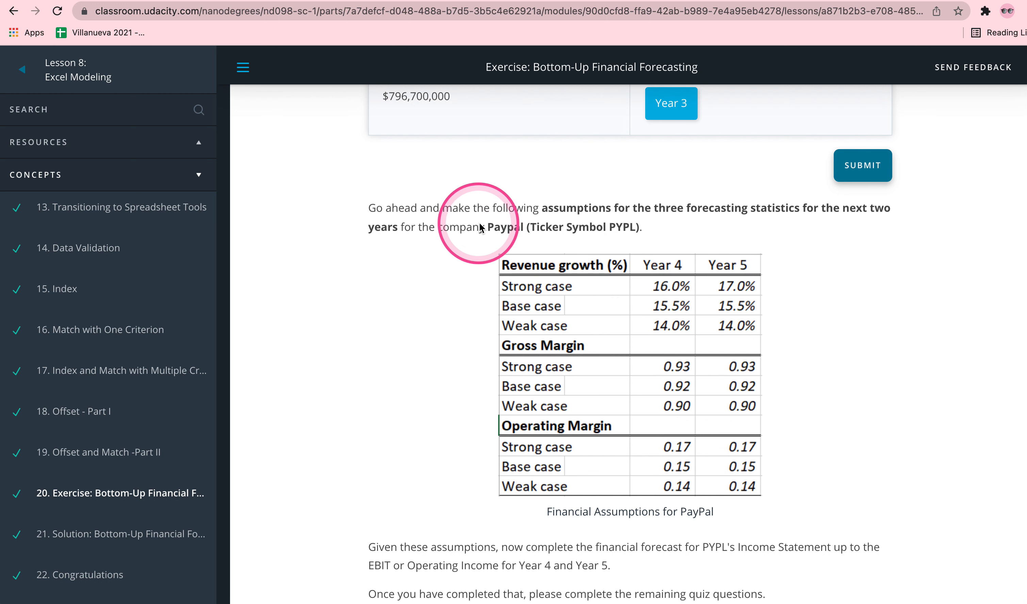
Enlarge the Financial Assumptions for PayPal table to examine the growth and margin cases, and close the enlarged view.
drag(487, 227, 642, 228)
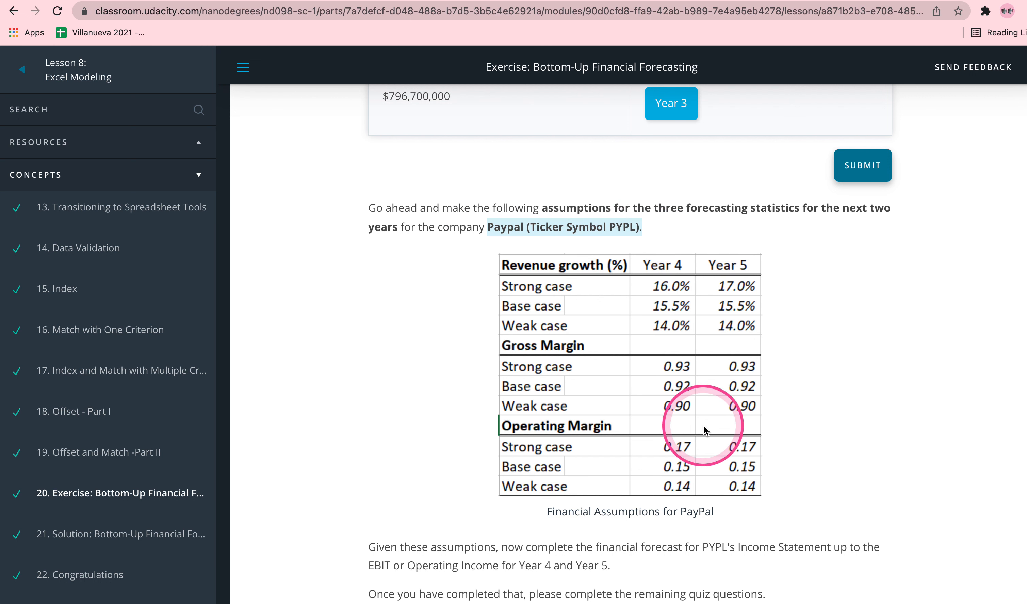
click(671, 406)
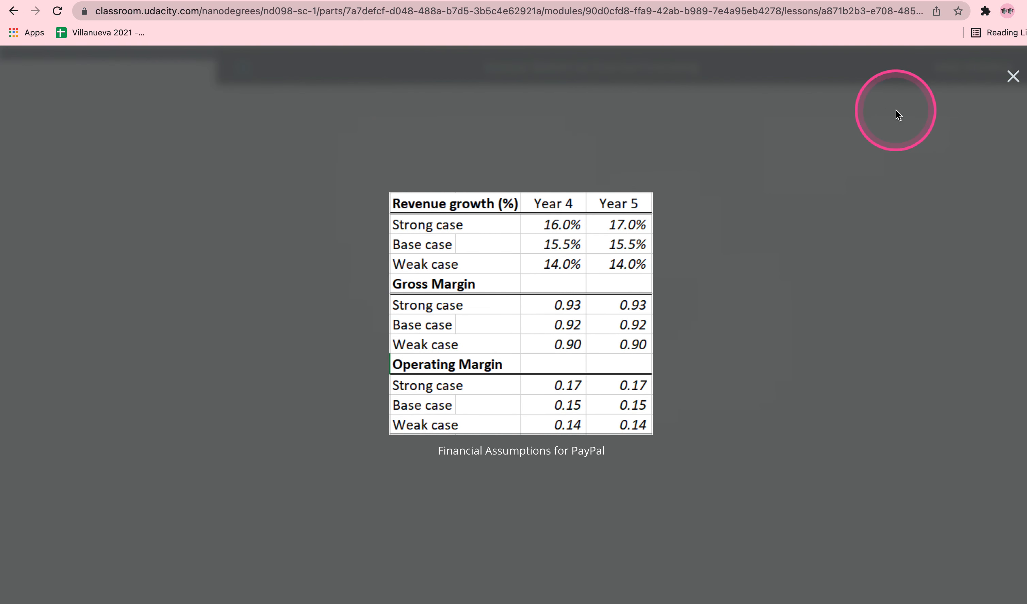
click(1013, 76)
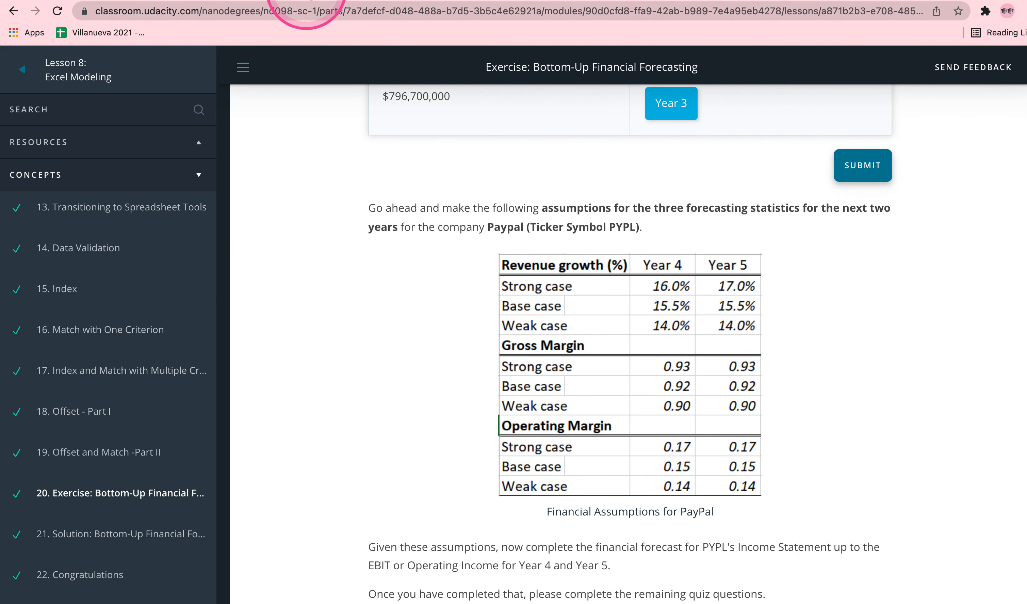
Switch to the Google Sheets data set and enter the headers Gross Profit, Operating Profit, Gross Margin and Operating Margin in I1:L1.
click(307, 0)
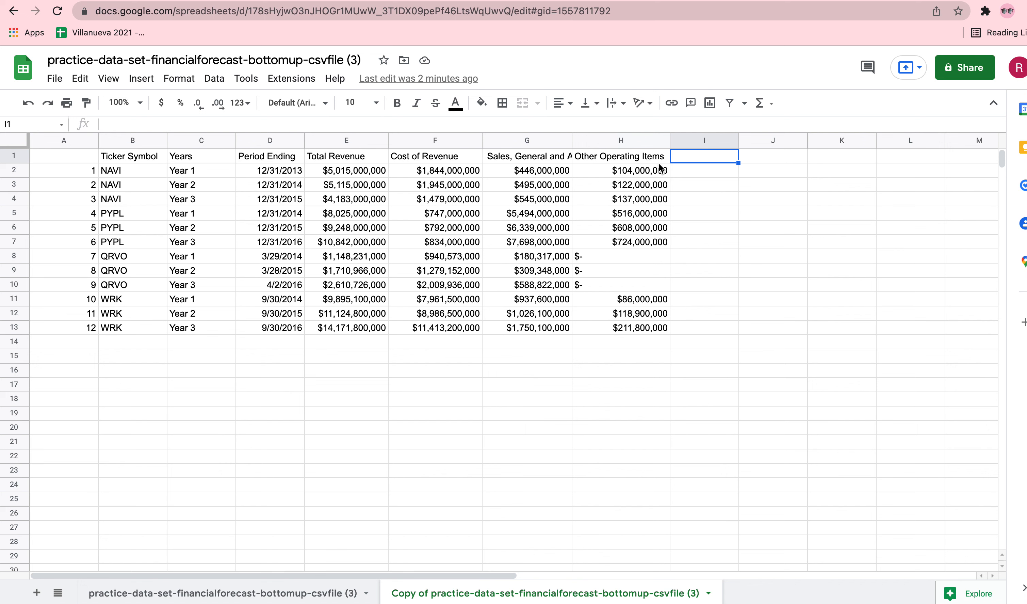
click(688, 157)
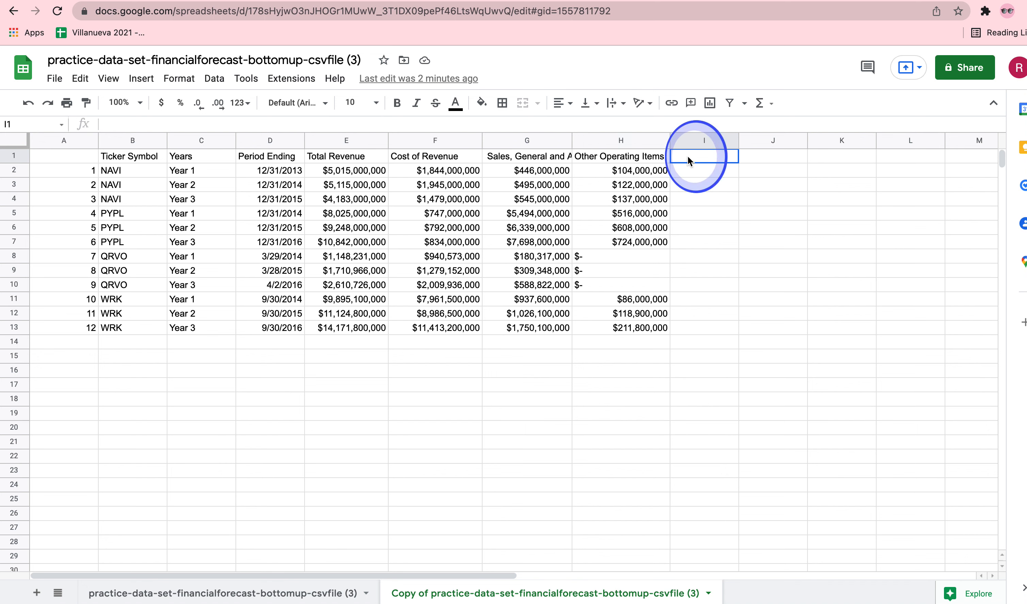
text(Gross )
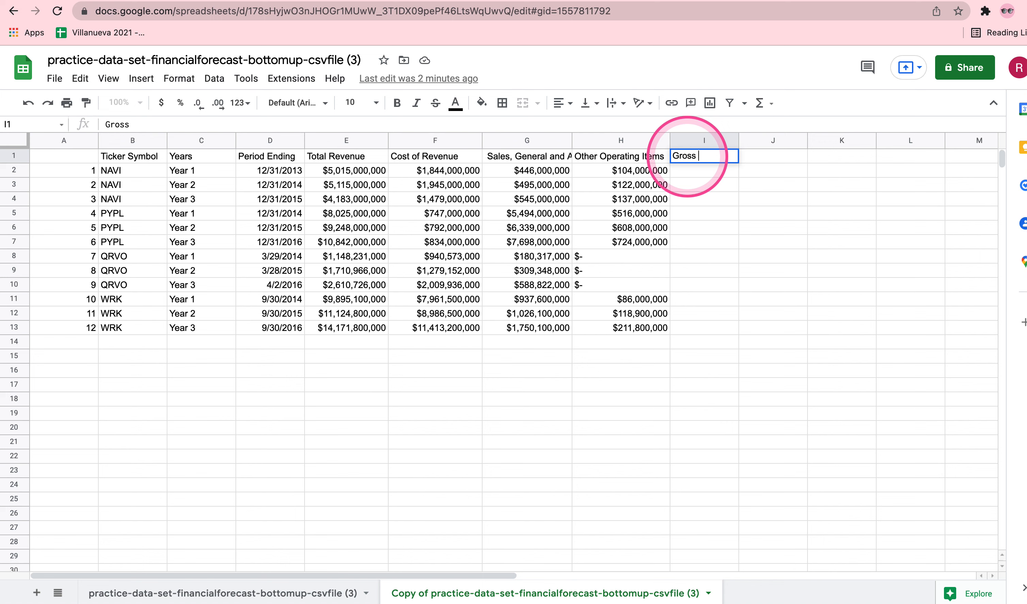
text(Profit)
key(Tab)
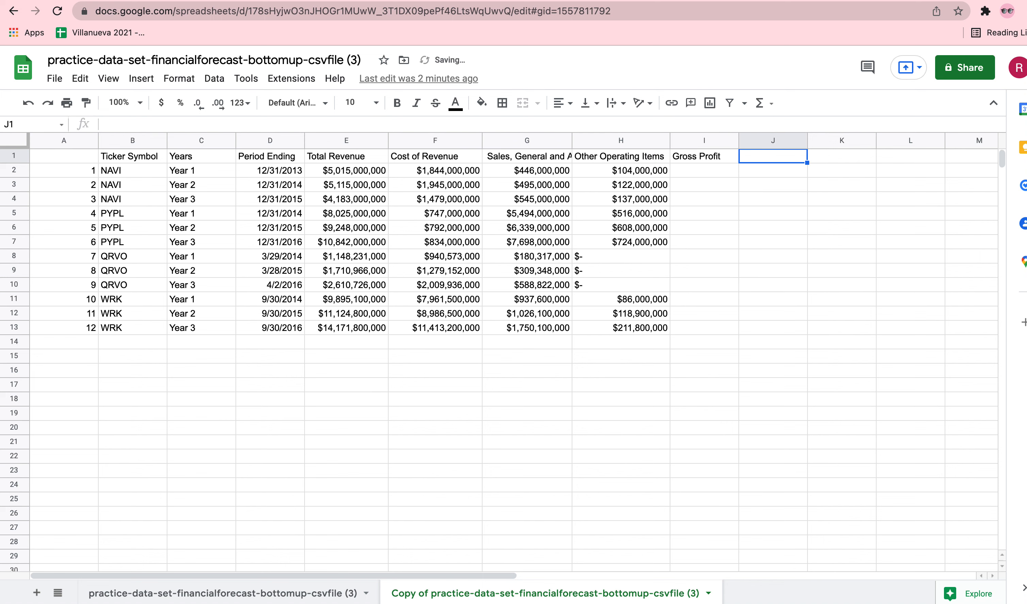
text(Operatin)
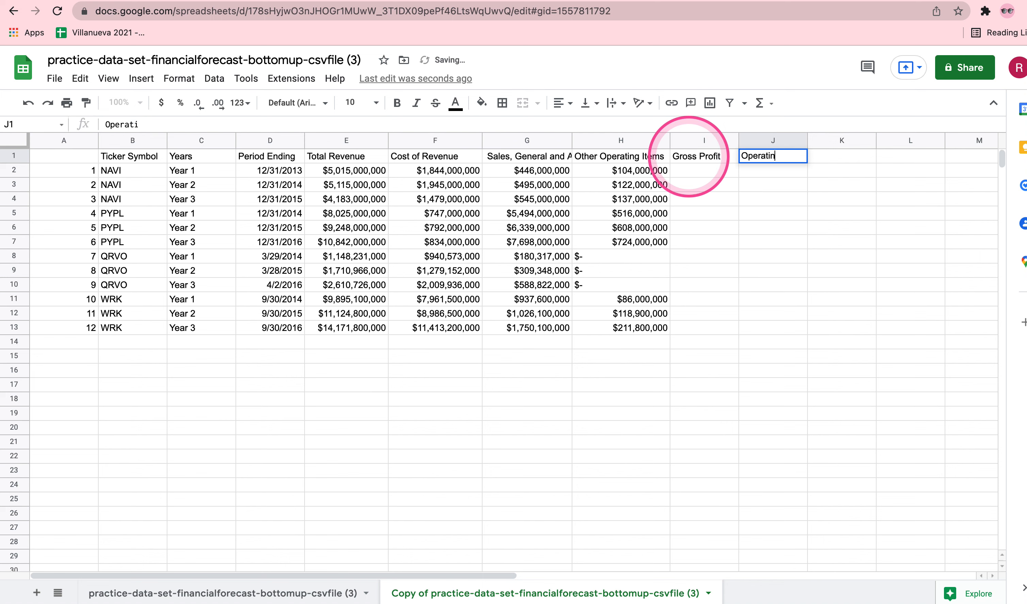
text(g Profit)
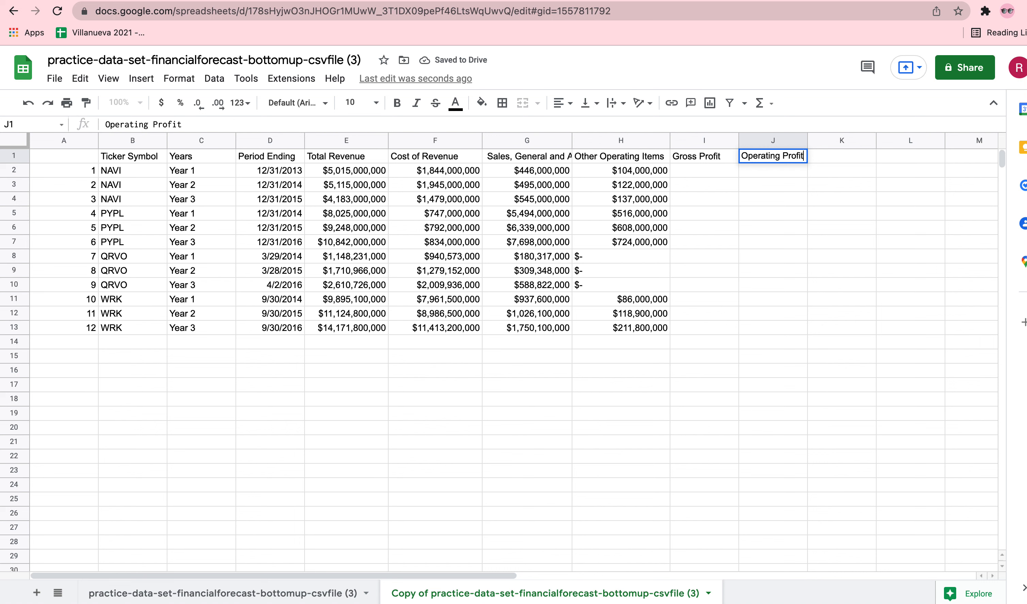
key(Tab)
text(Gross Margin)
key(Tab)
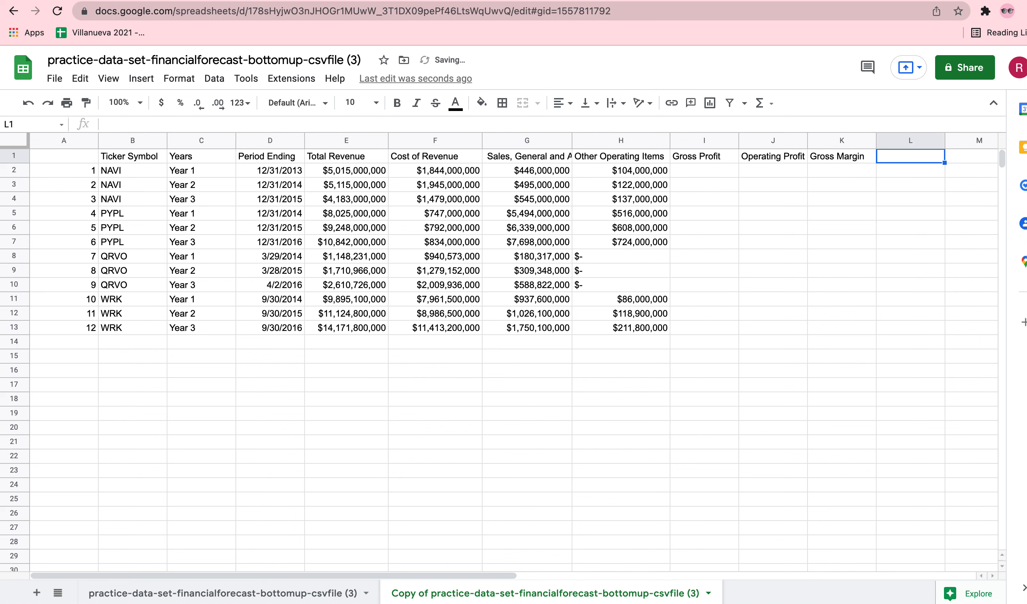
text(Operating Margin)
key(Return)
Centre the four headers in I1:L1 and widen columns J and L to fit their text.
drag(681, 155, 908, 156)
click(564, 103)
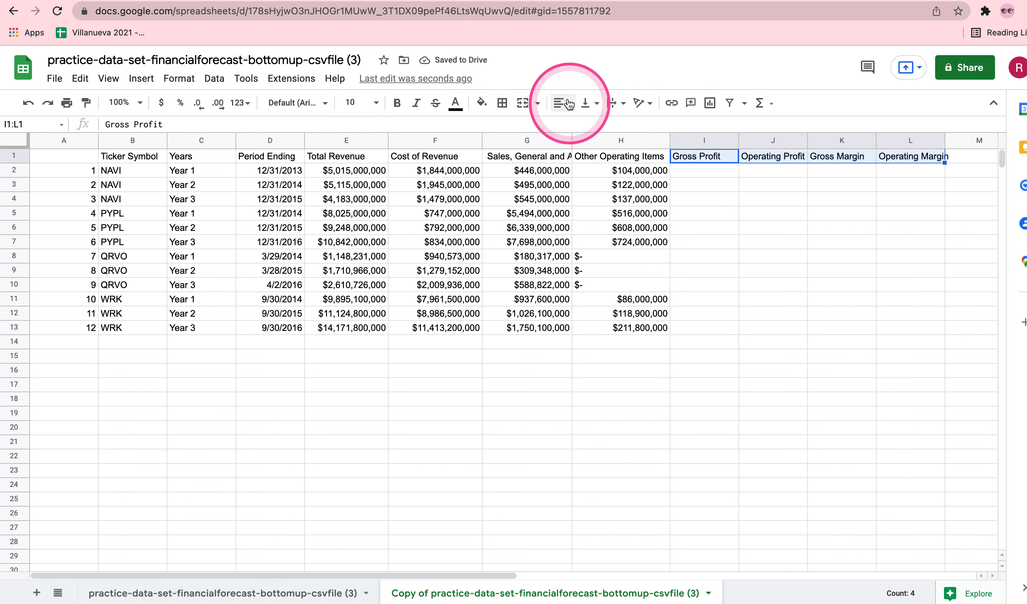
click(569, 125)
click(823, 228)
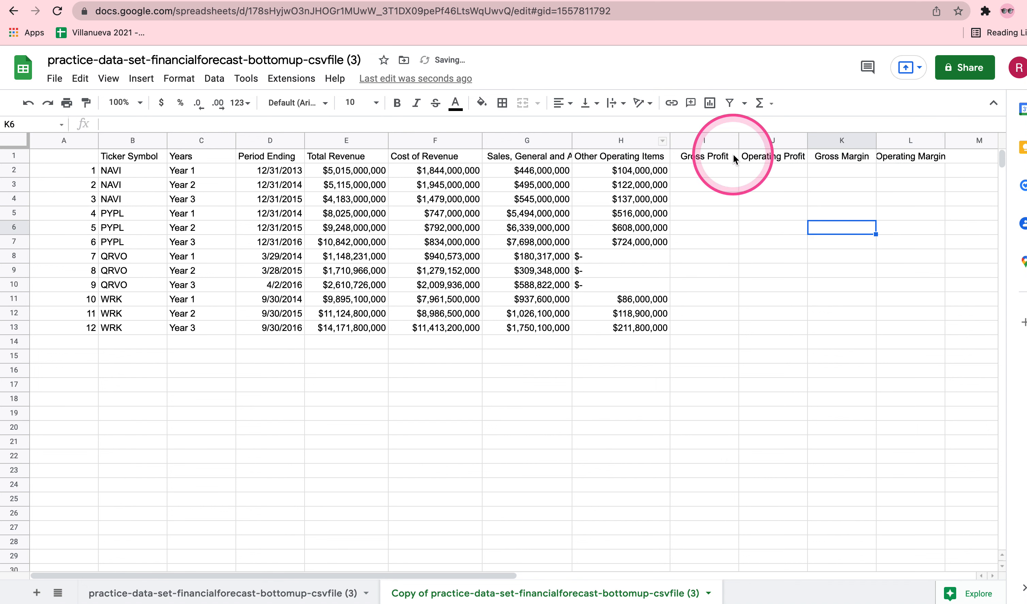
drag(805, 145, 809, 145)
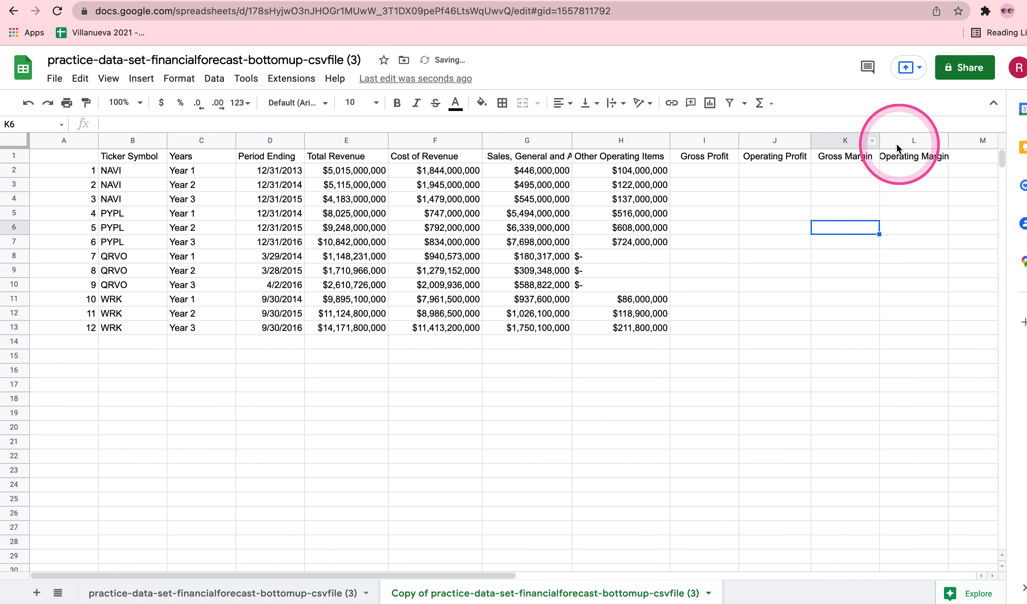
drag(947, 143, 959, 143)
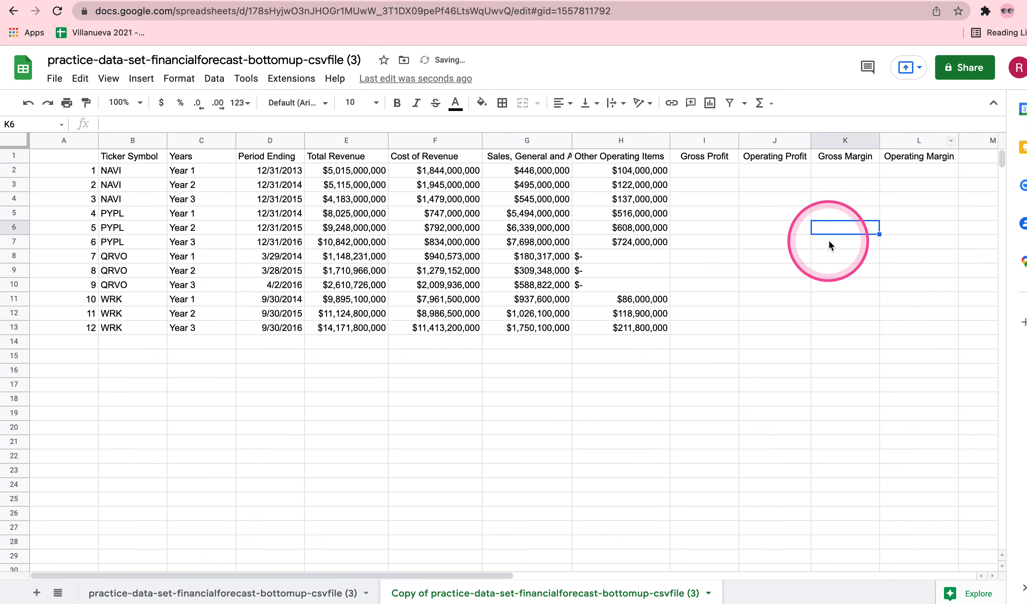
Try a font size of 9 for the whole sheet.
click(15, 140)
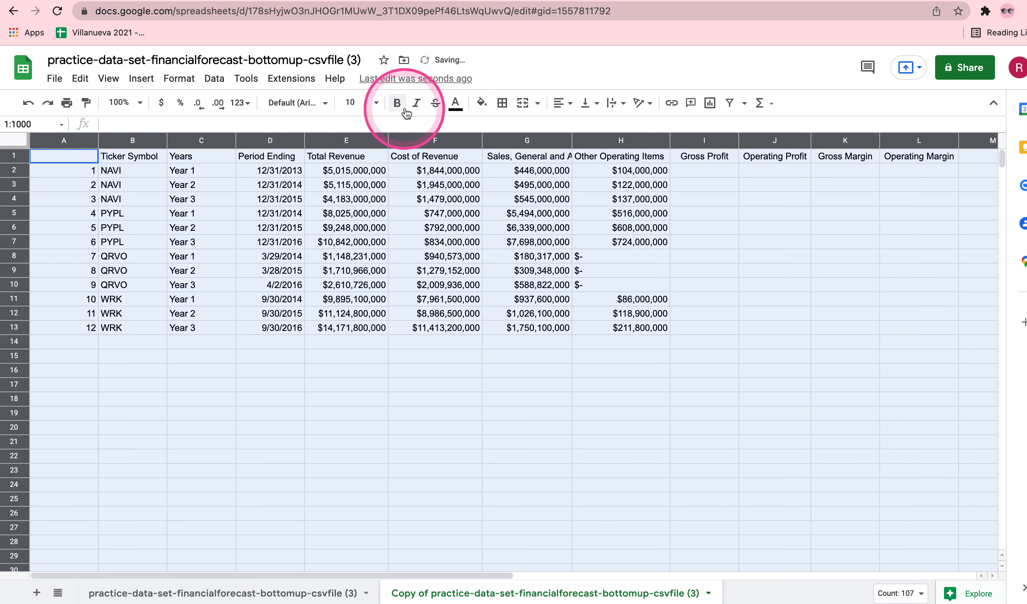
click(376, 104)
click(353, 193)
click(819, 243)
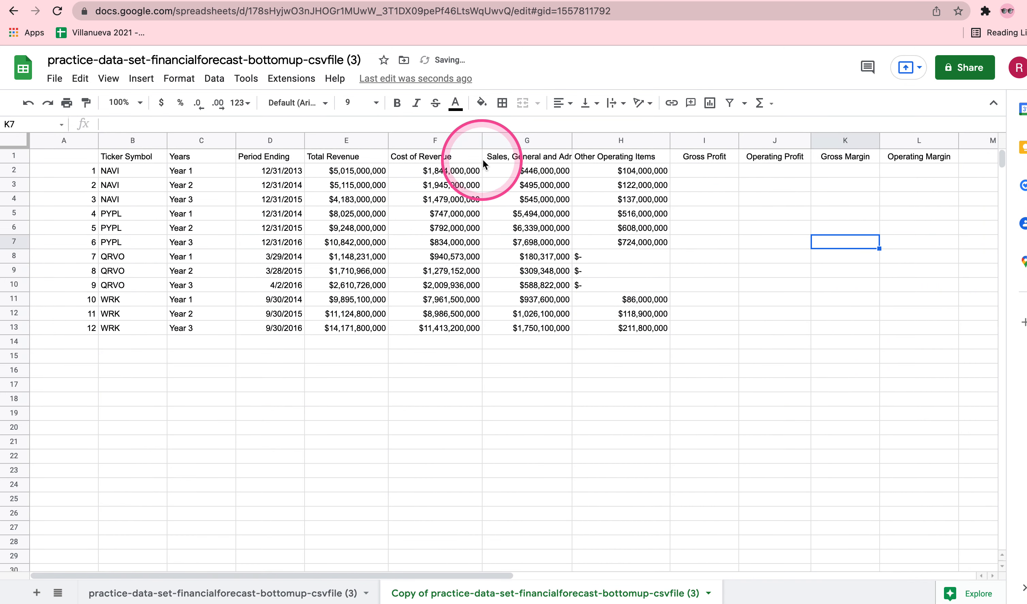
key(super+z)
click(768, 248)
Make the four headers in I1:L1 bold.
drag(717, 160, 900, 157)
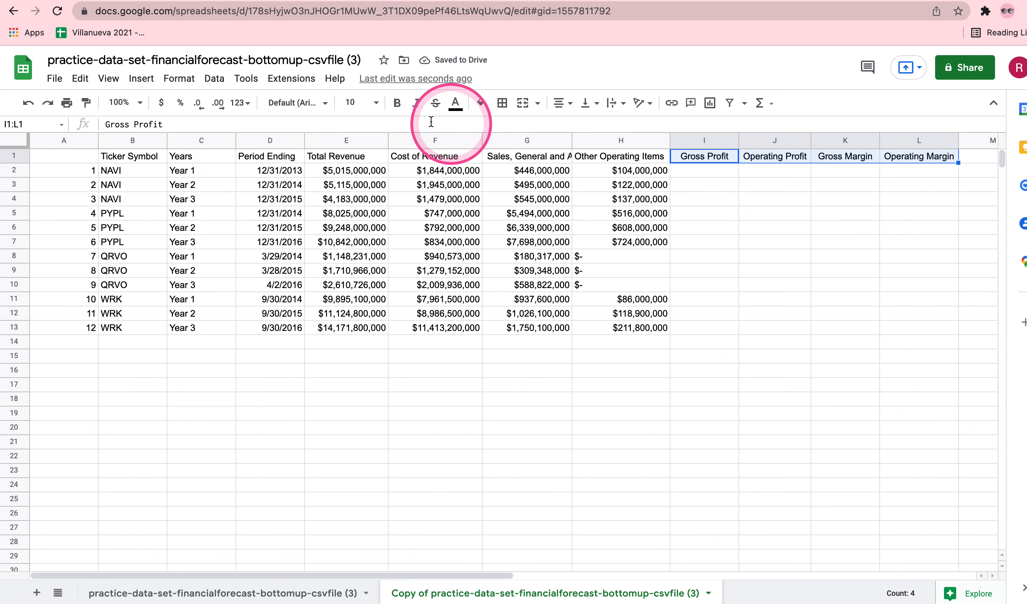
click(397, 102)
click(830, 246)
Fill the range I1:L13 with light blue and narrow column A.
drag(939, 328, 699, 156)
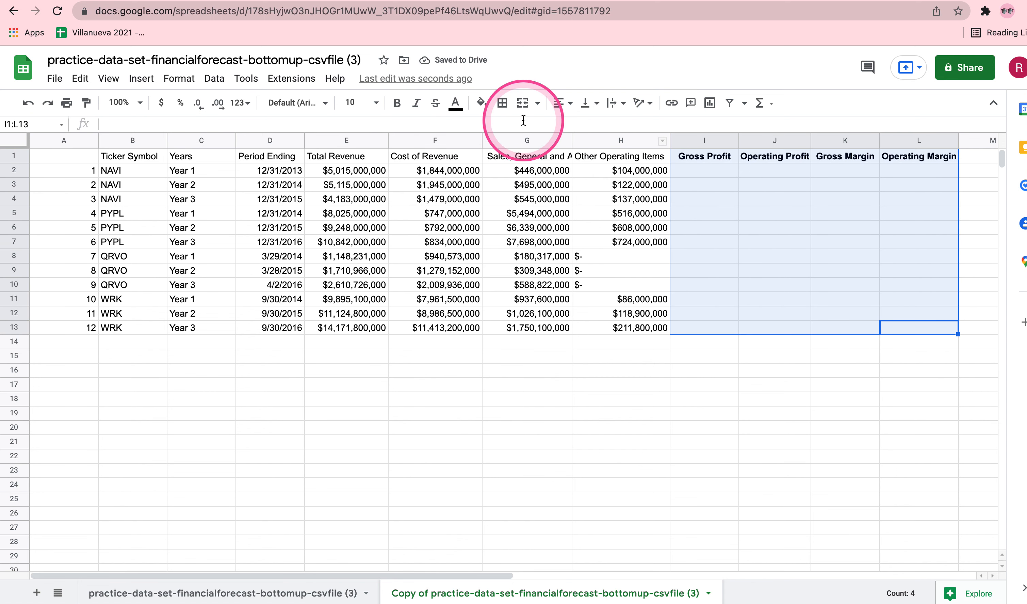
click(478, 106)
click(607, 252)
click(849, 288)
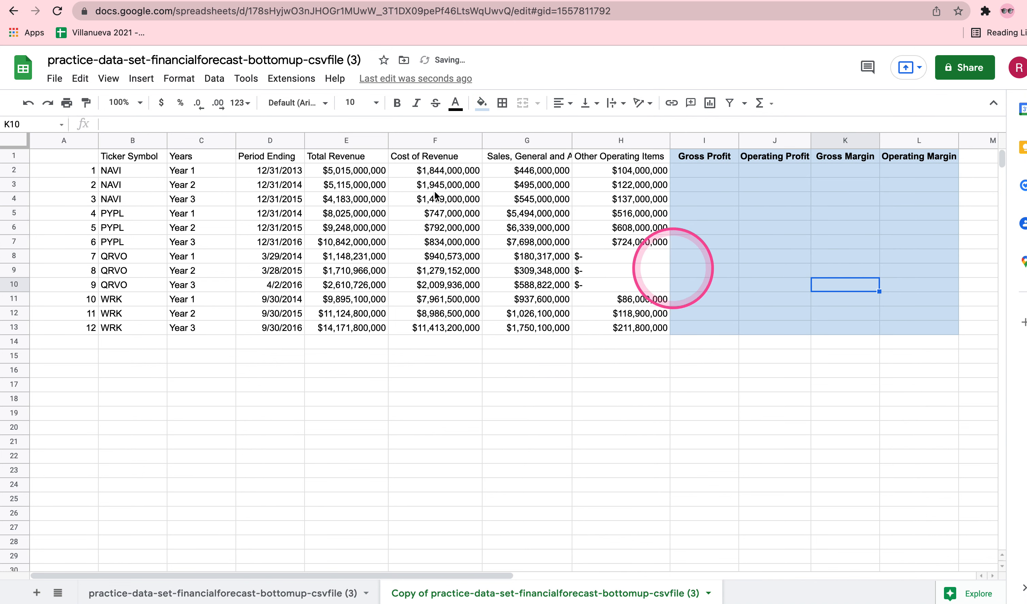
drag(99, 141, 72, 141)
Calculate gross profit in I2 as total revenue minus cost of revenue with the formula =E2-F2.
click(666, 171)
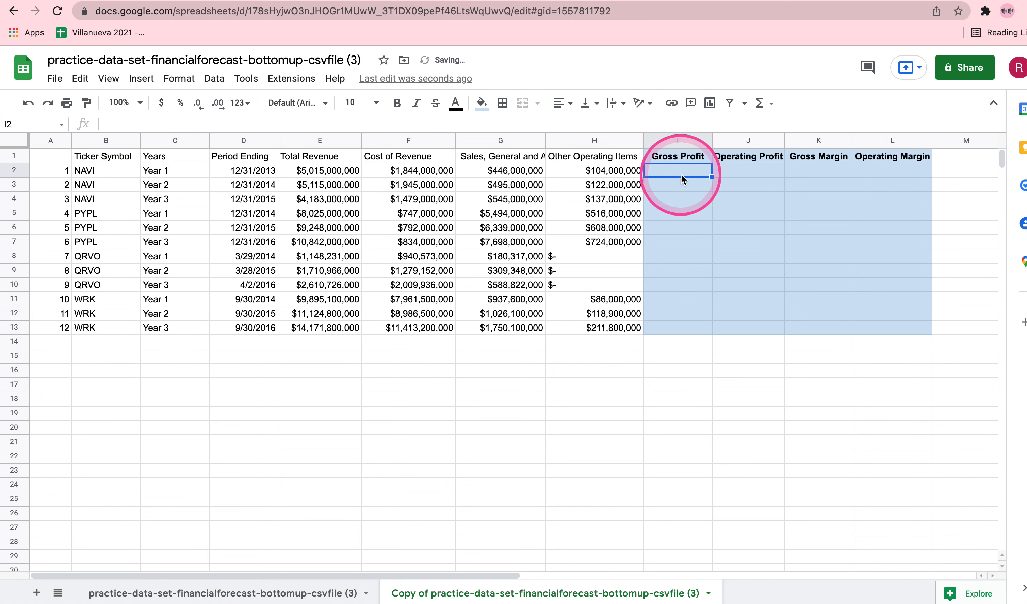
double_click(681, 171)
text(=)
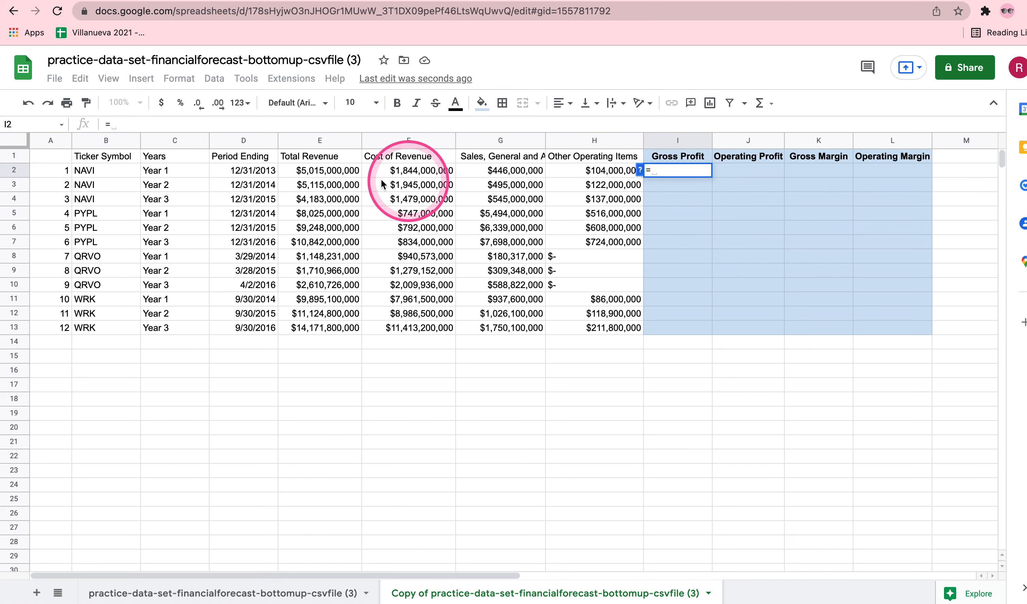
click(342, 174)
text(-)
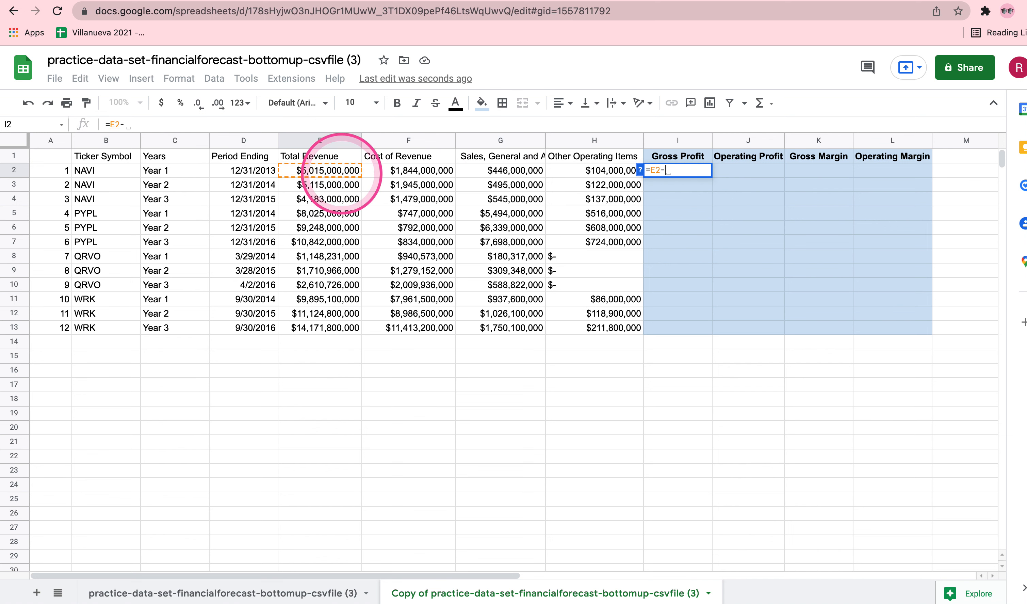
click(433, 177)
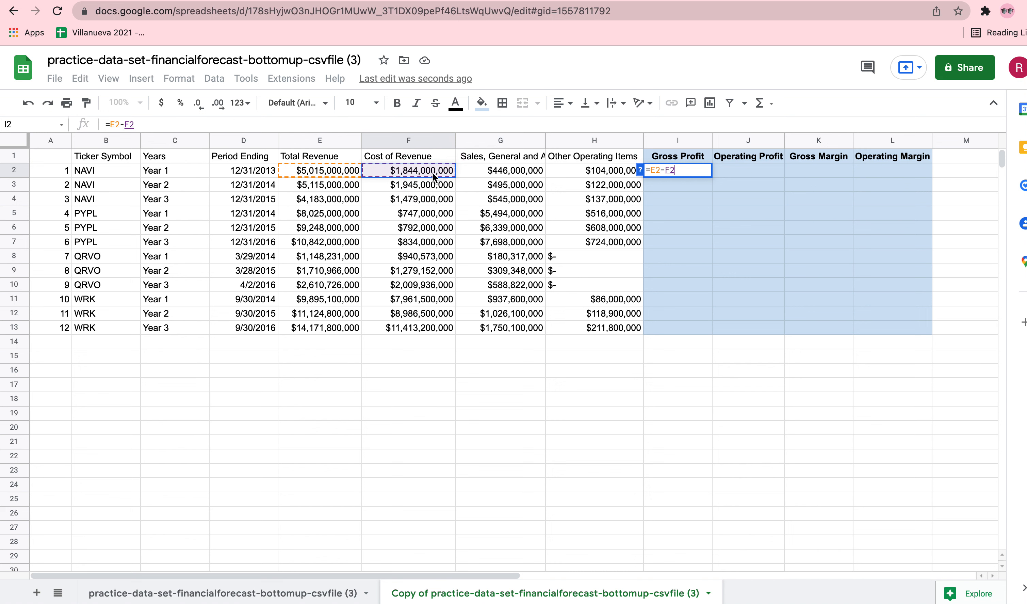
key(Return)
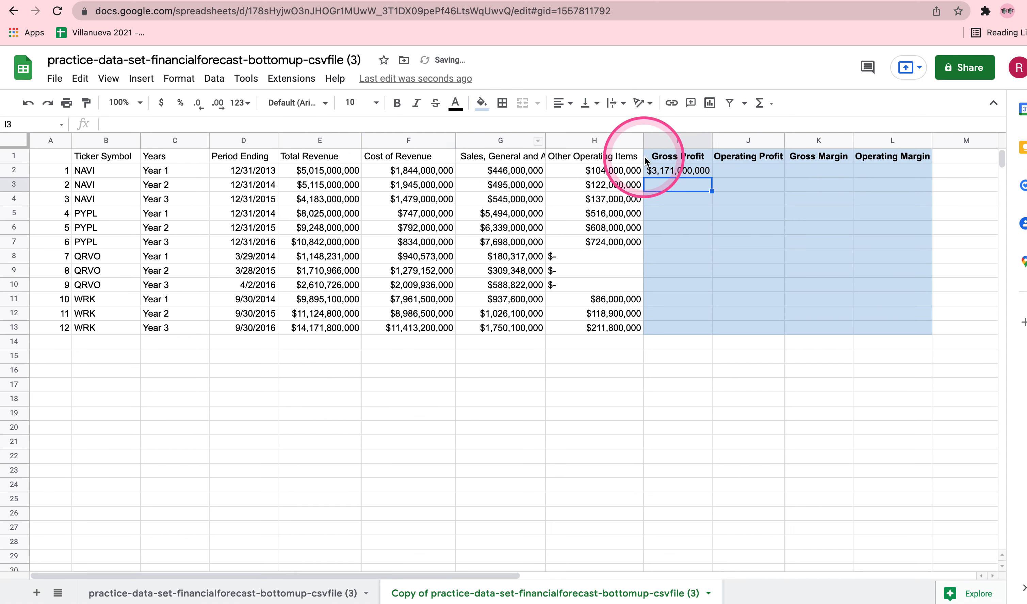
Copy the gross profit formula from I2 down to I13 and widen column I to fit the amounts.
click(676, 169)
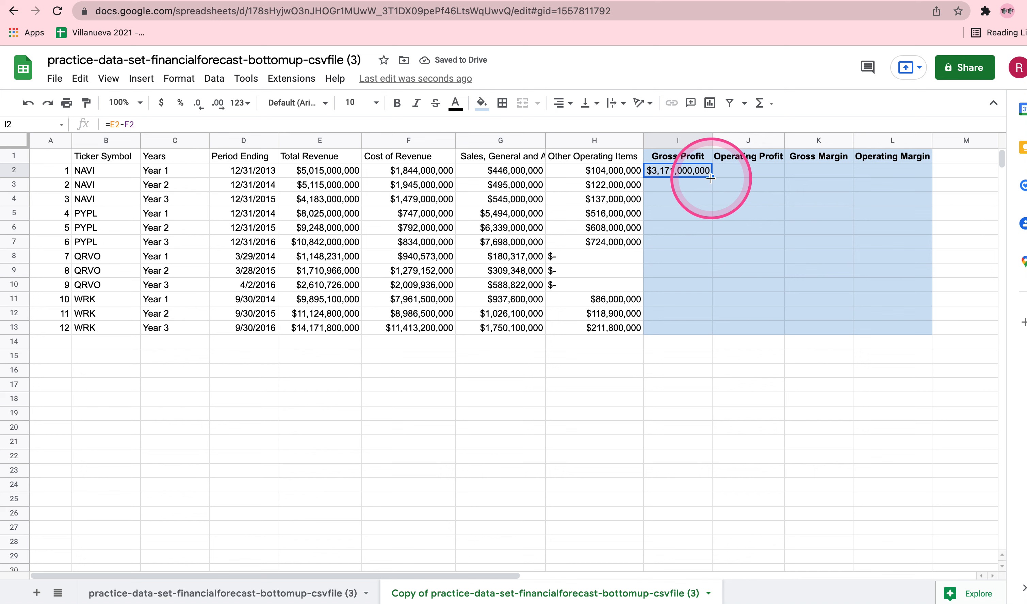
drag(710, 177, 709, 330)
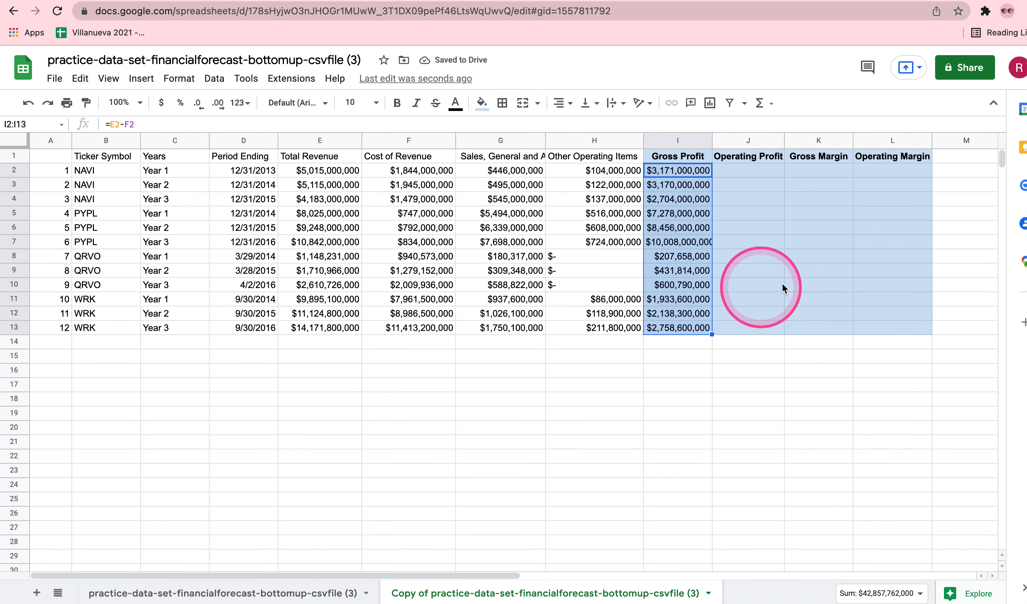
drag(711, 141, 723, 140)
Inspect the cell references used by the gross profit formula in I2.
click(683, 175)
double_click(683, 175)
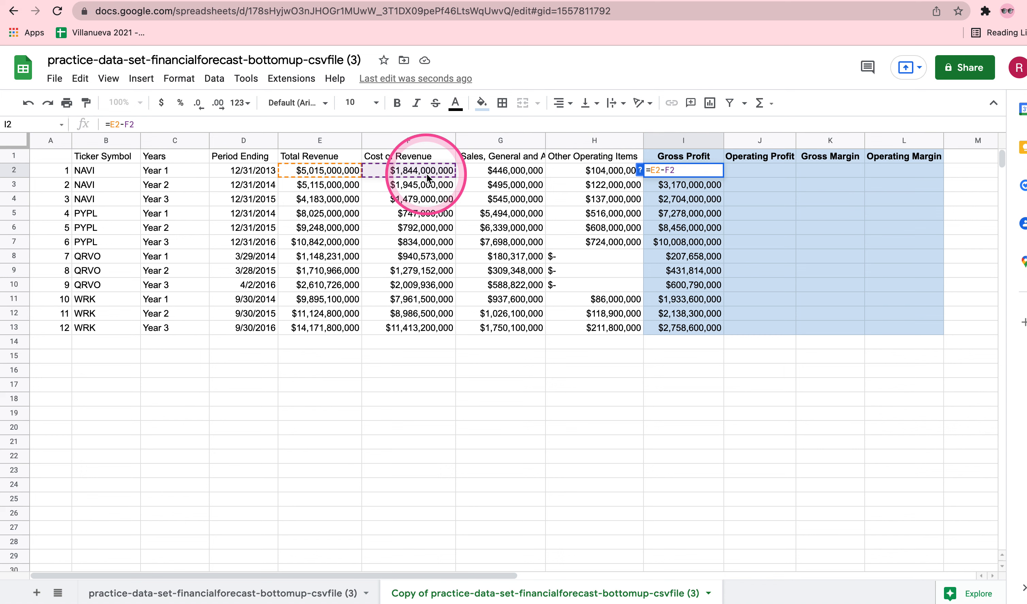
key(Return)
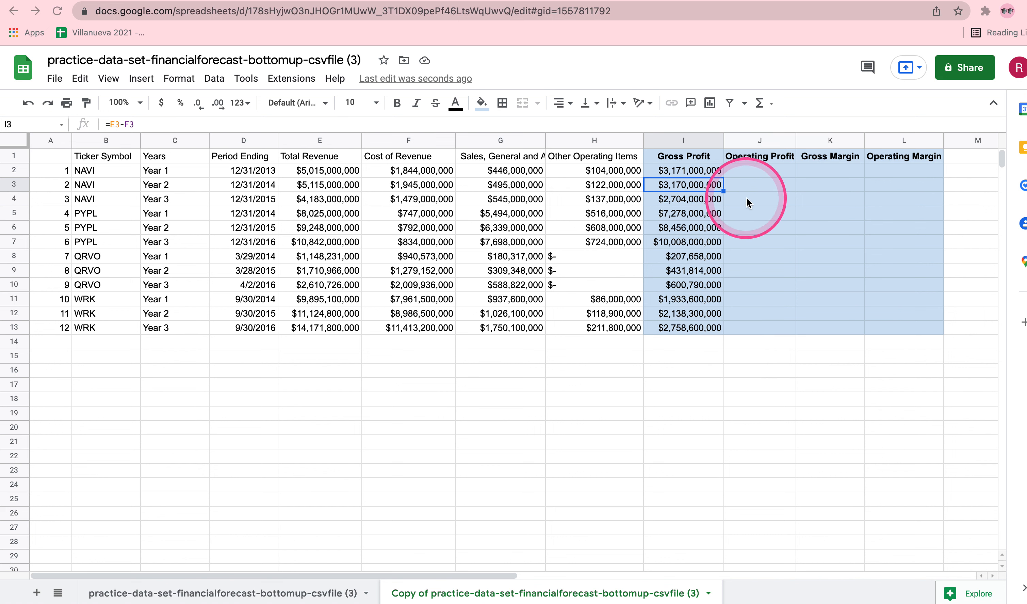
Calculate operating profit in J2 as gross profit minus SG&A and other operating items with the formula =I2-(sum(G2, H2)).
click(767, 173)
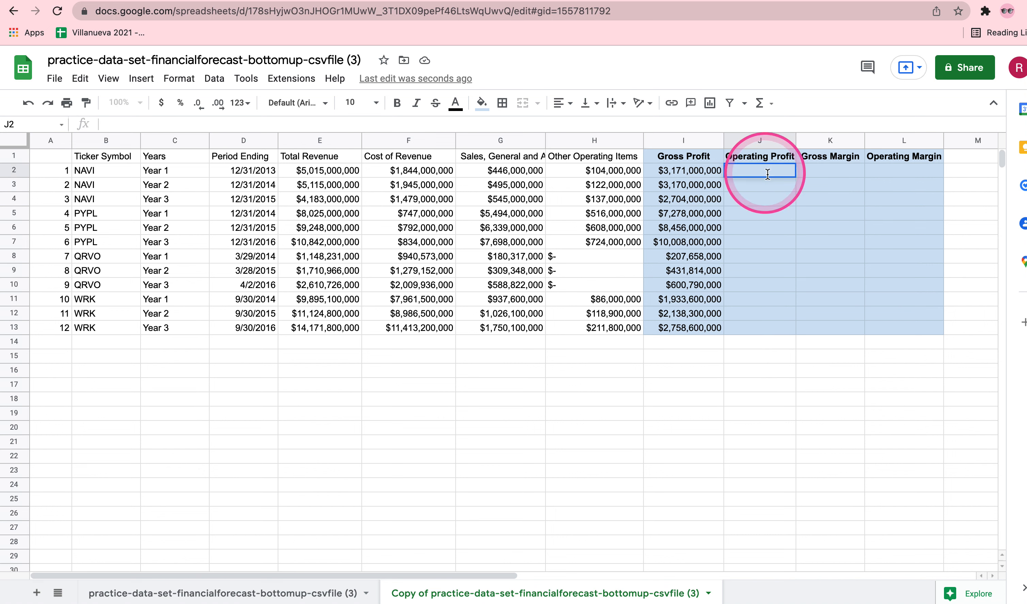
text(=)
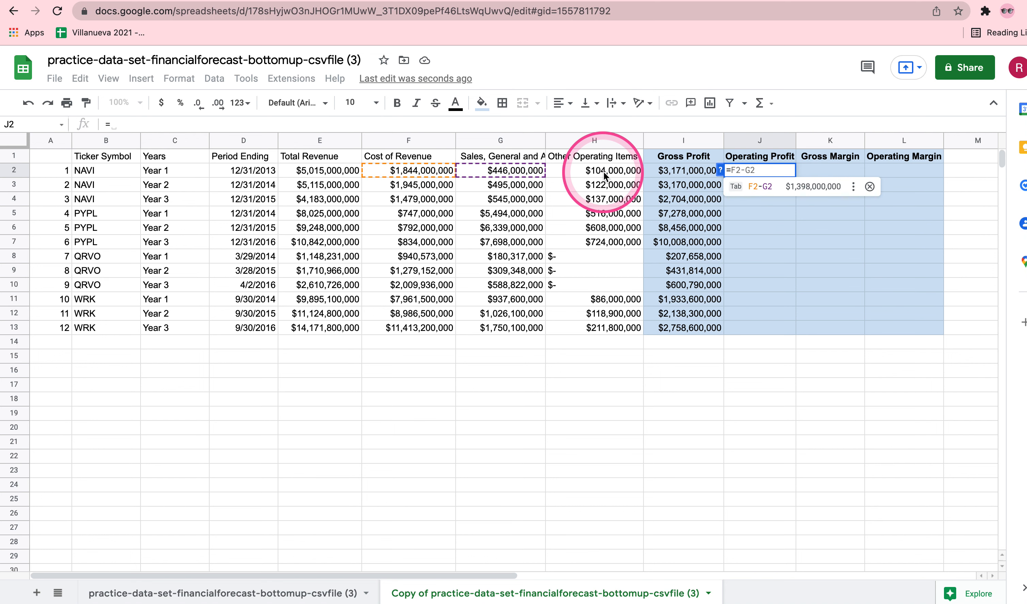
click(683, 170)
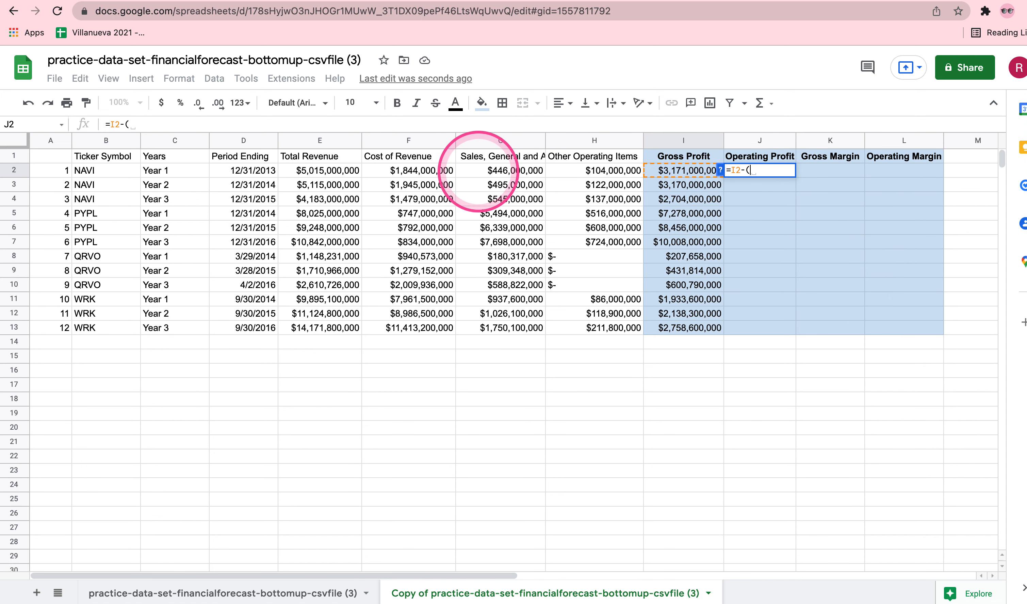
text(sum()
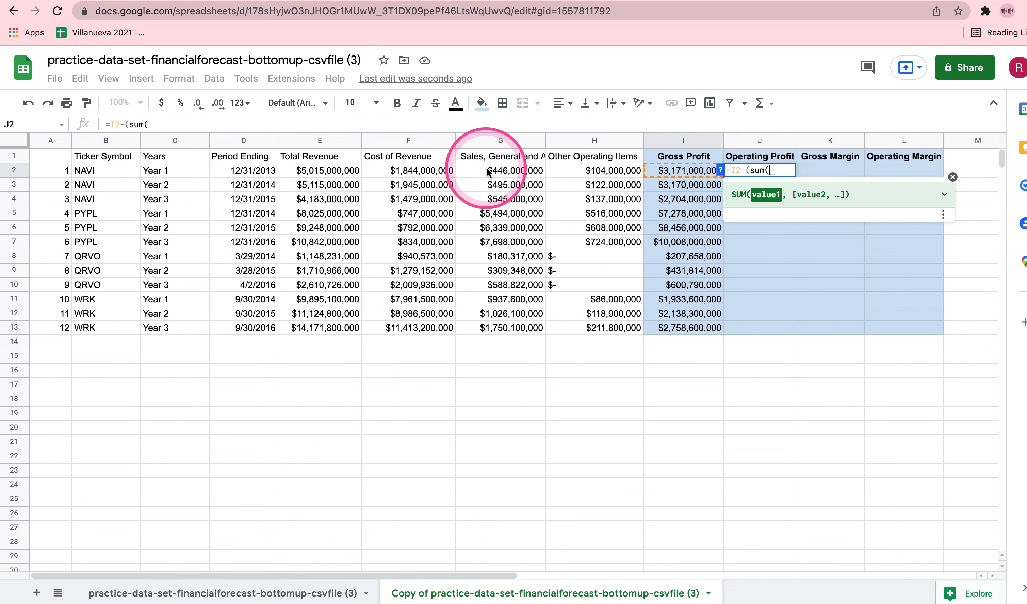
click(488, 171)
text(,)
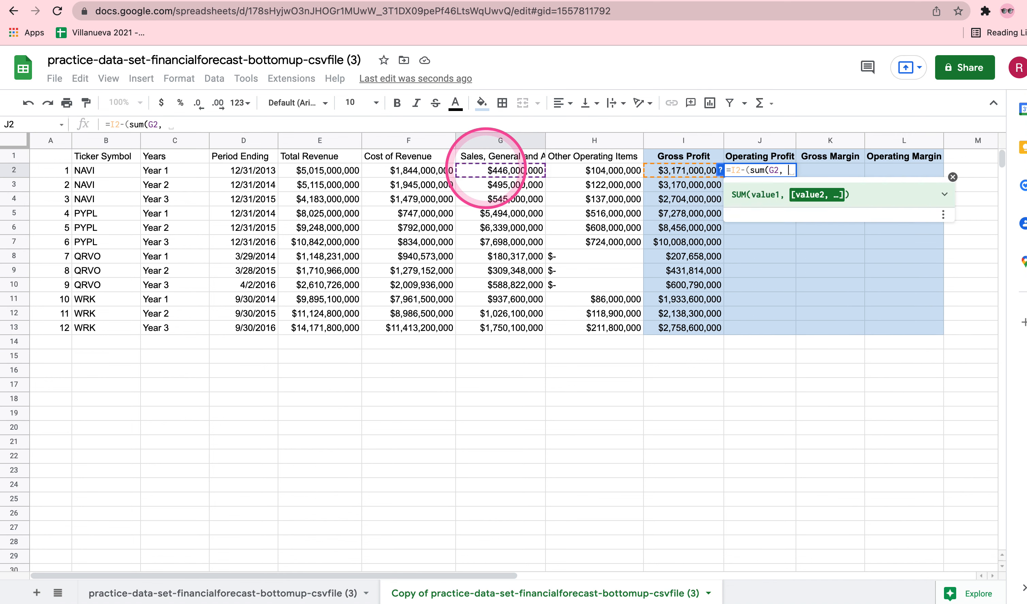
click(604, 173)
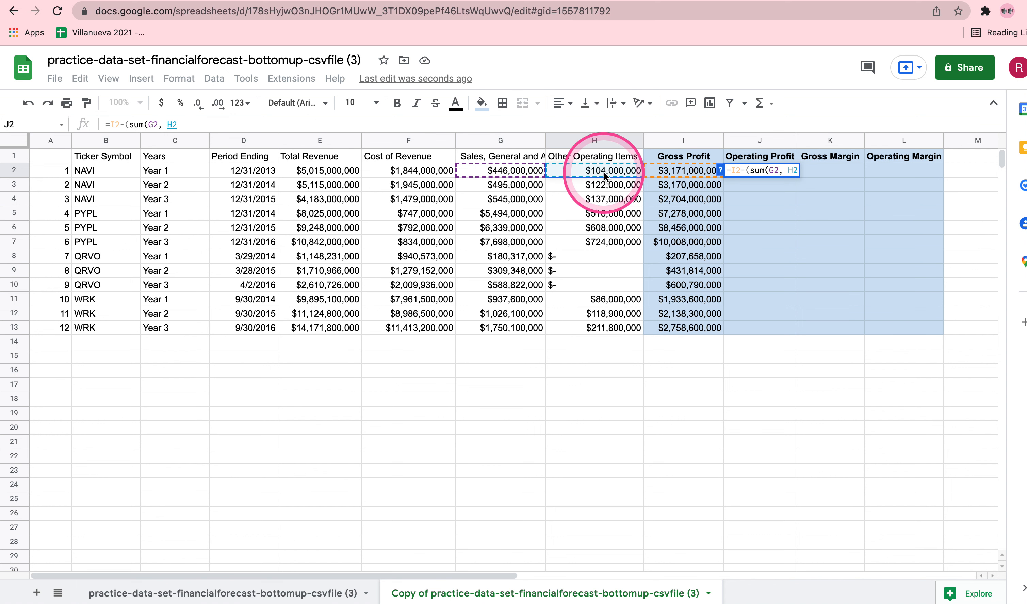
text())
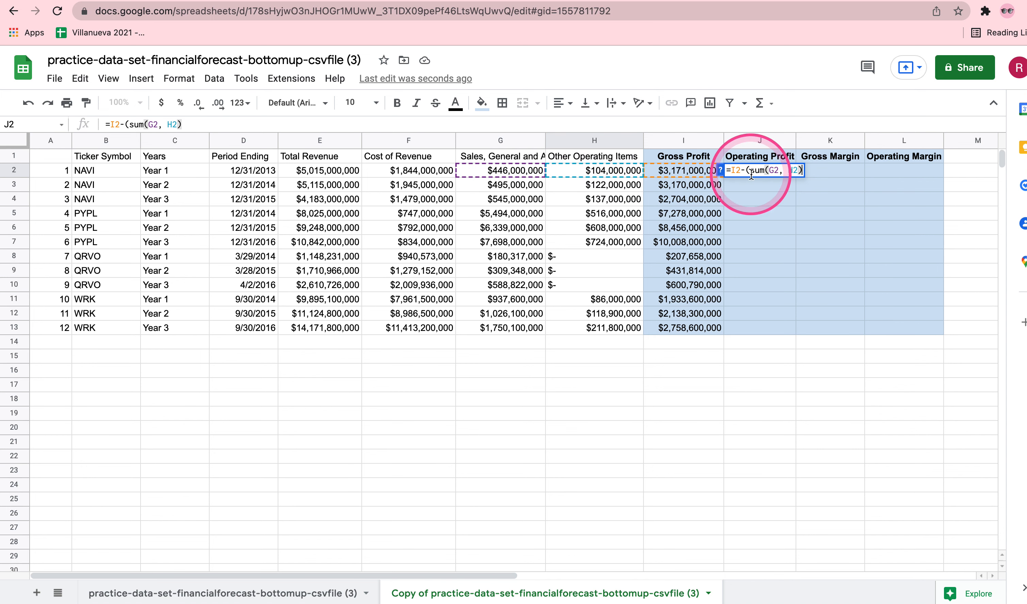
click(766, 170)
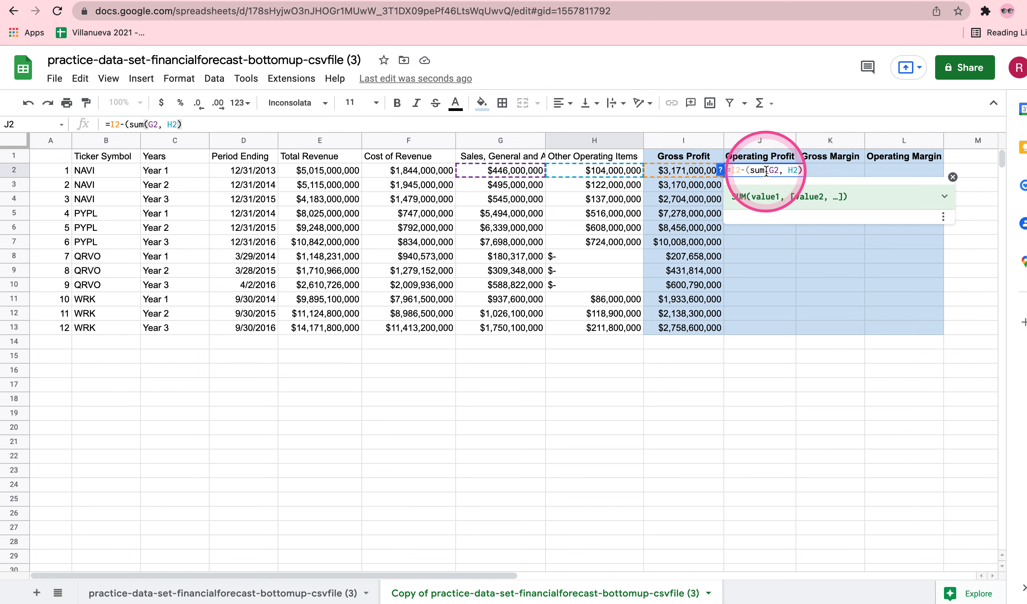
key(Return)
Widen columns I and J, and copy the operating profit formula from J2 down to J13.
drag(795, 140, 802, 140)
drag(721, 141, 732, 141)
click(790, 170)
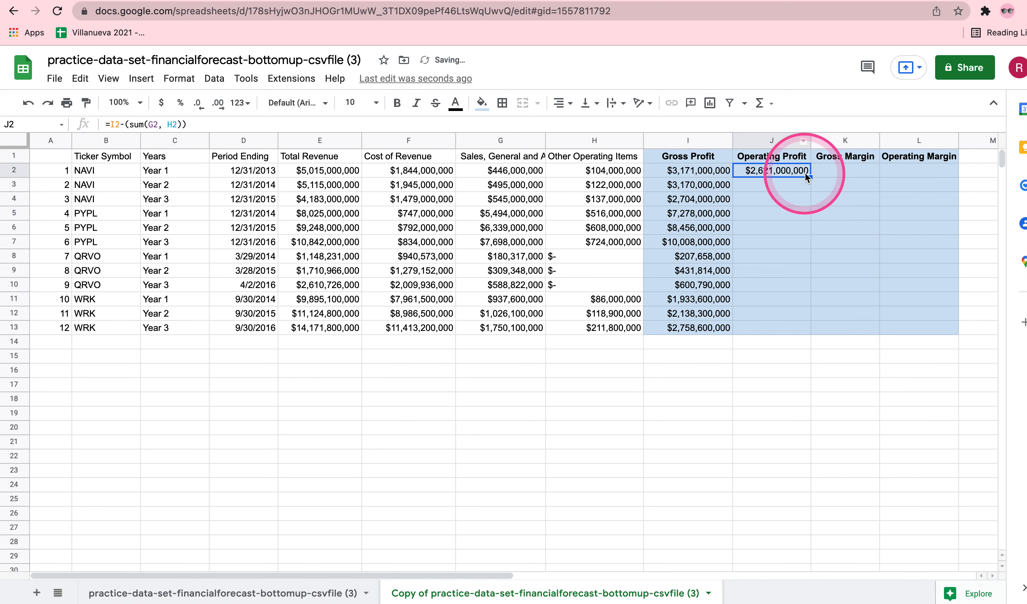
drag(810, 175, 805, 323)
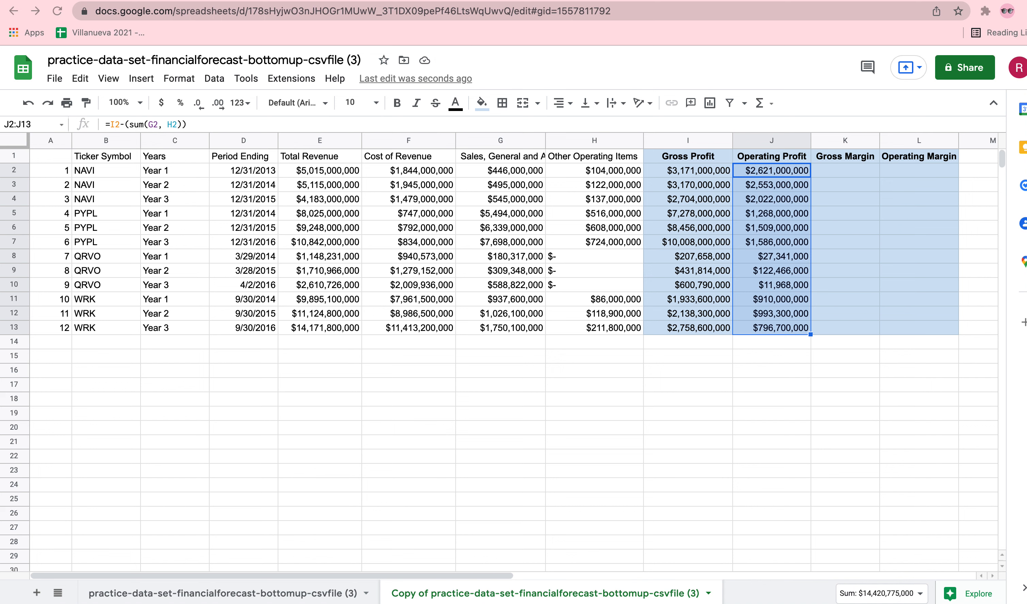
Enter the formula =1-(E2/F2) for gross margin in K2.
double_click(841, 171)
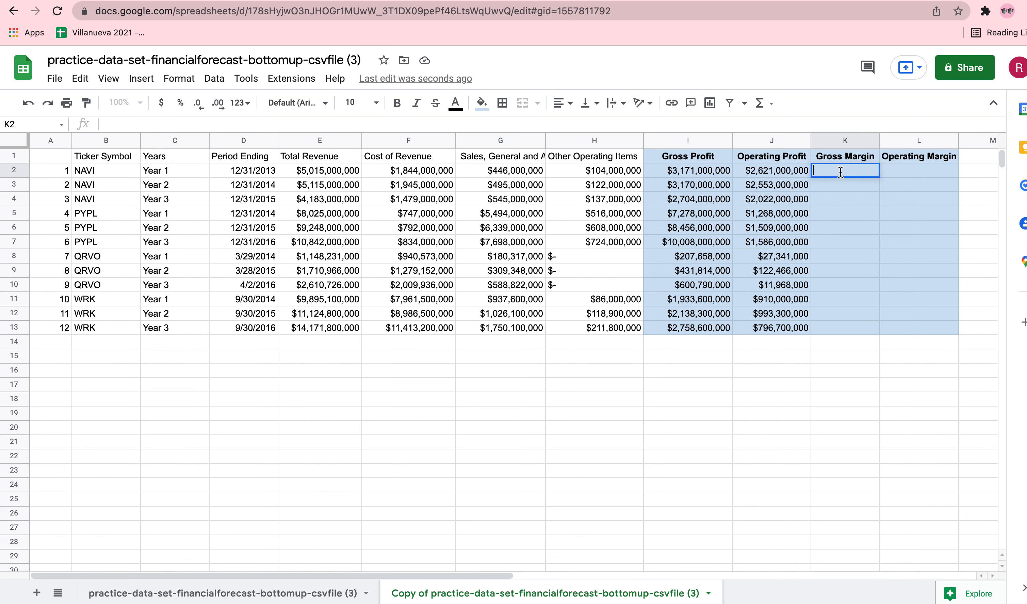
text(=)
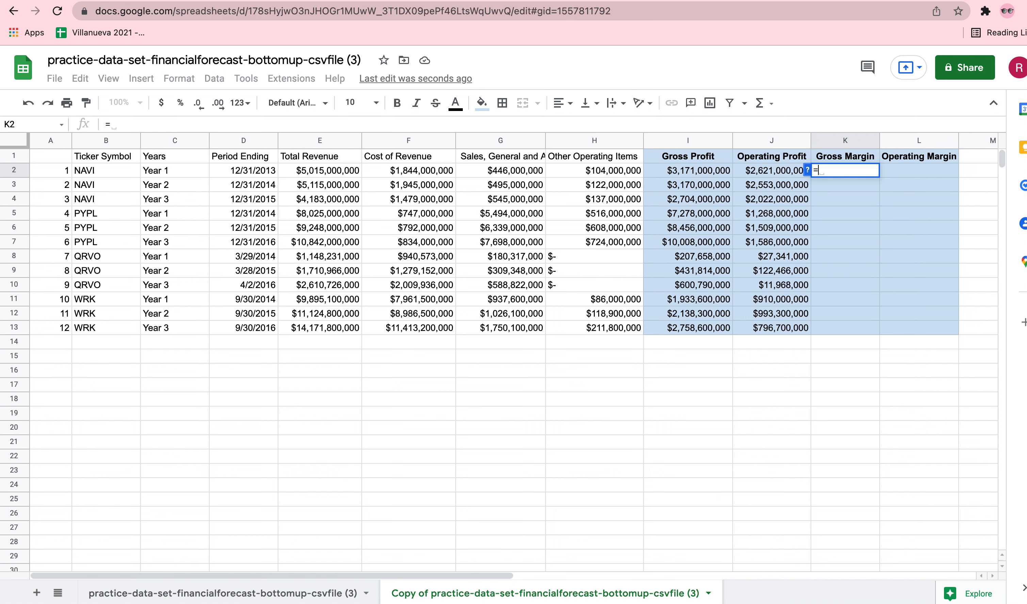
text(1)
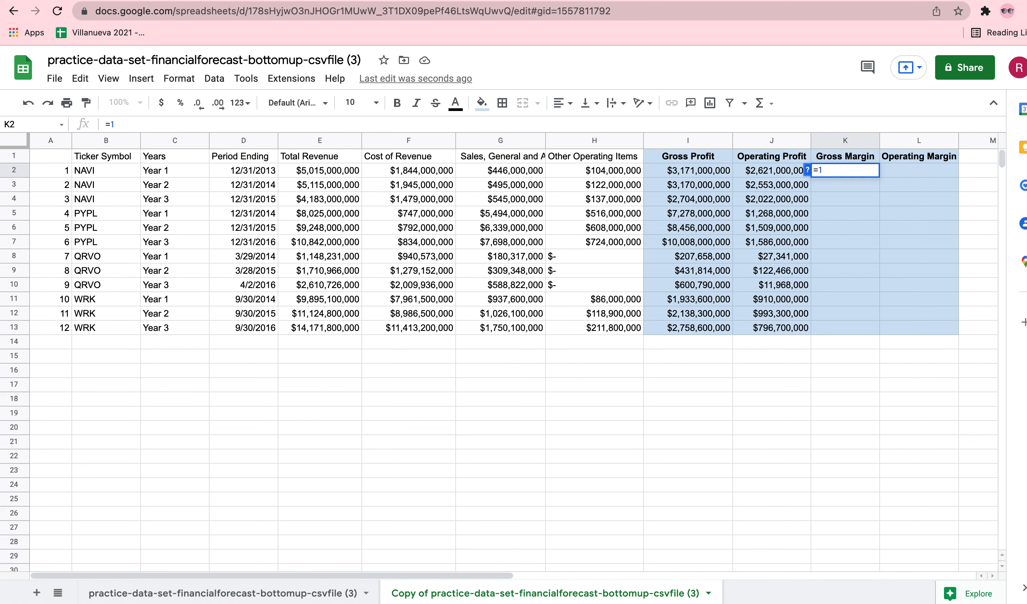
text(-)
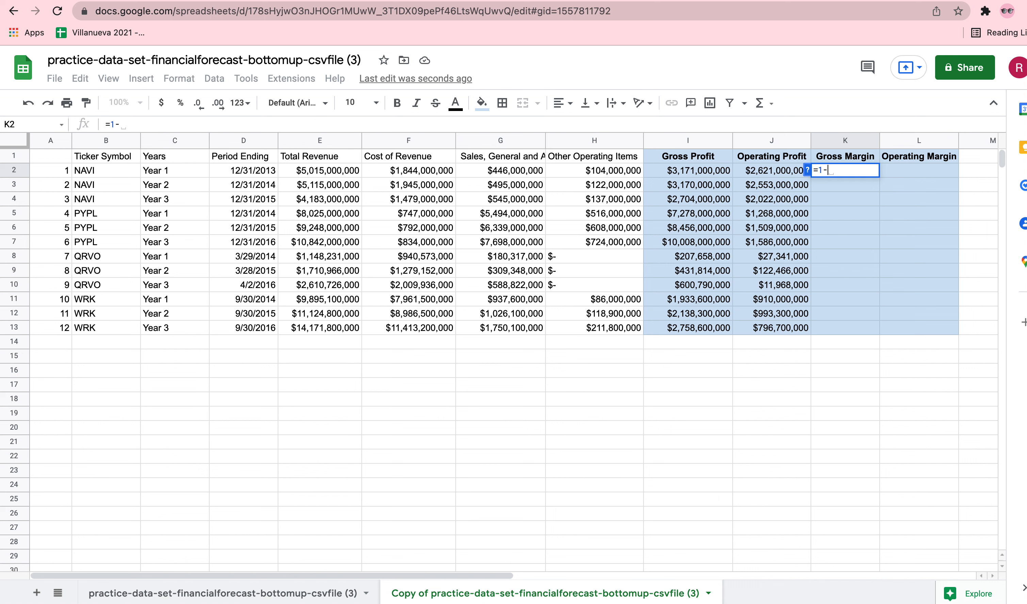
text(()
click(320, 171)
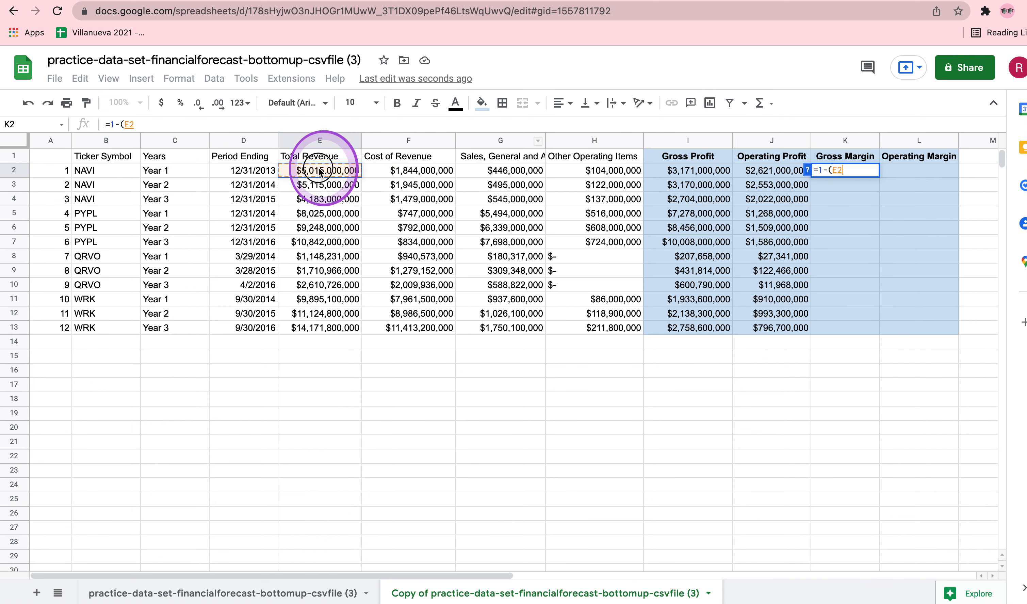
text(/)
click(415, 174)
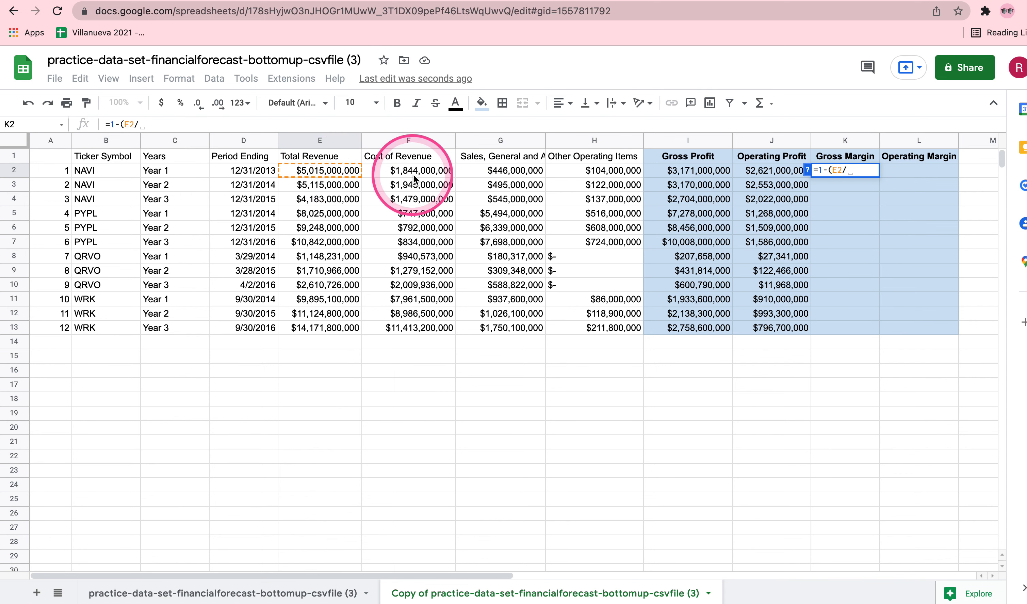
text())
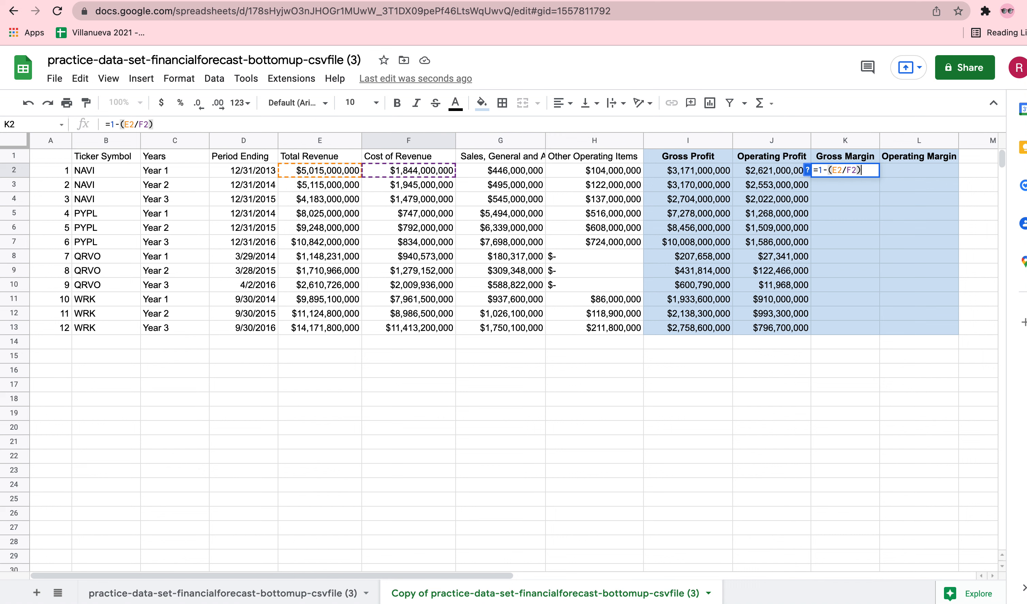
key(Return)
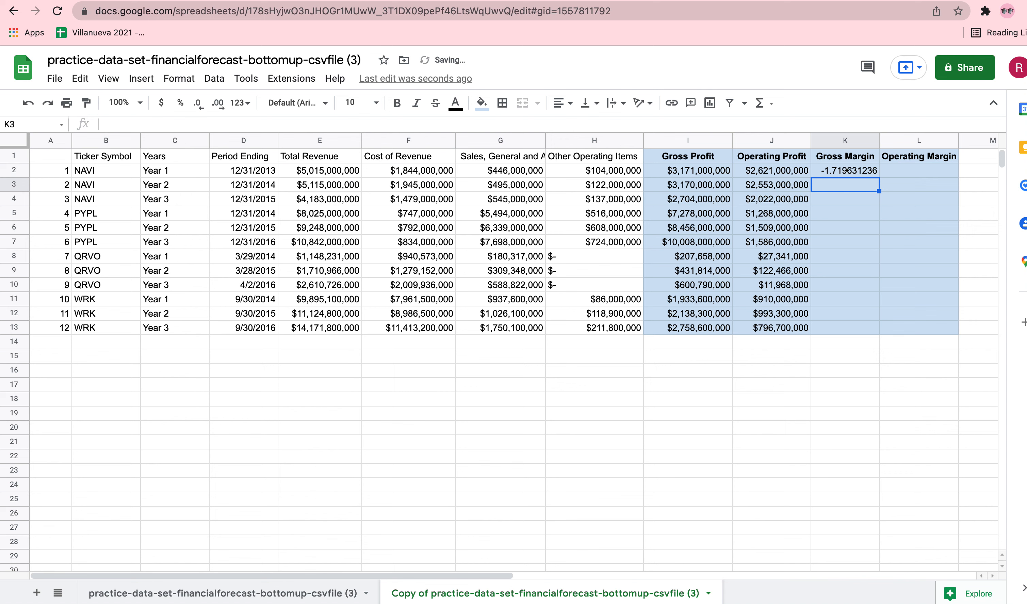
Correct the gross margin formula in K2 to divide cost of revenue by total revenue, as =1-(F2/E2).
click(861, 170)
double_click(854, 170)
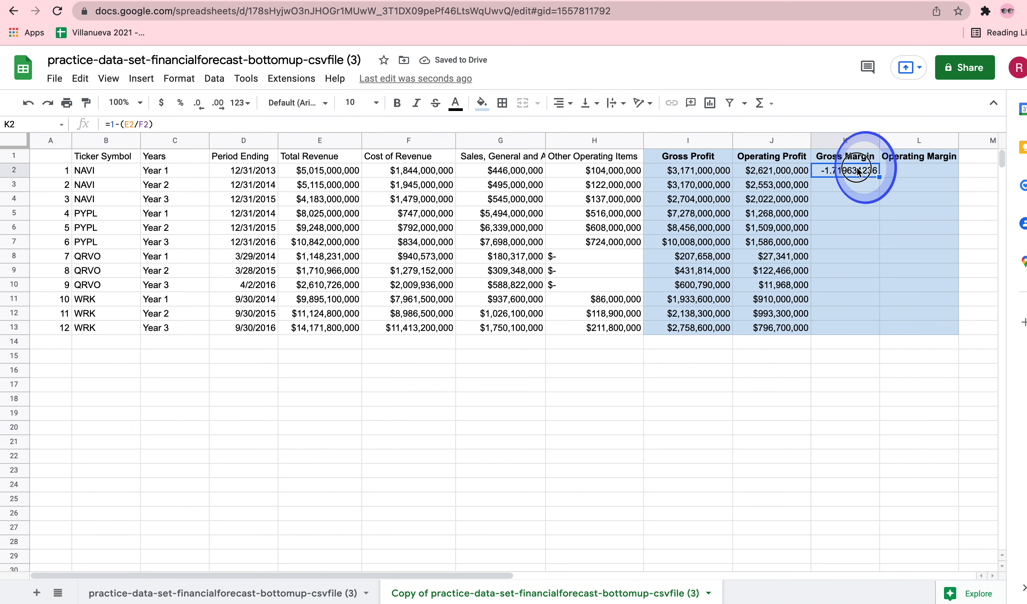
drag(834, 170, 873, 169)
key(BackSpace)
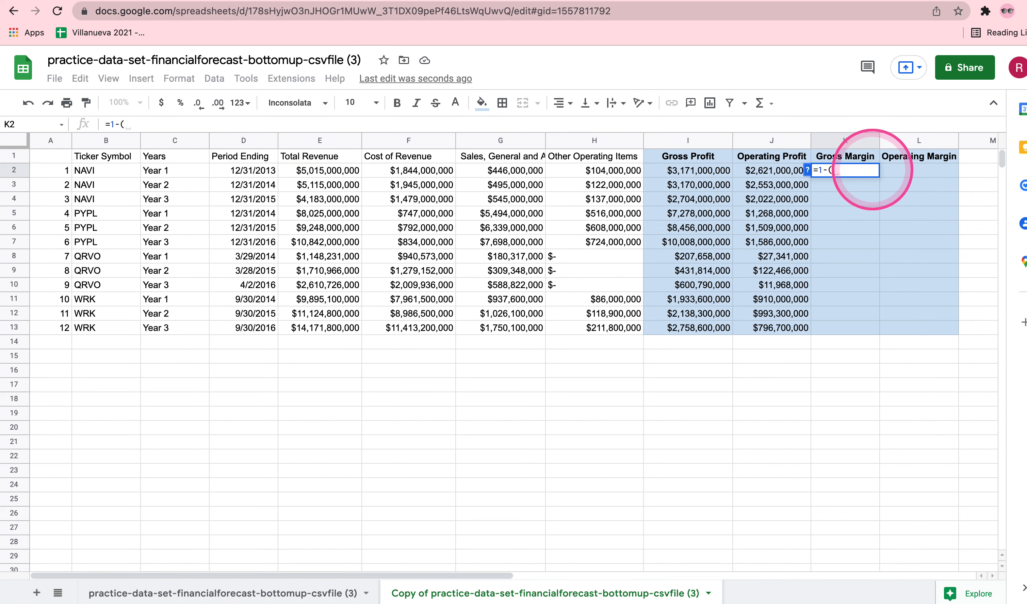
click(419, 174)
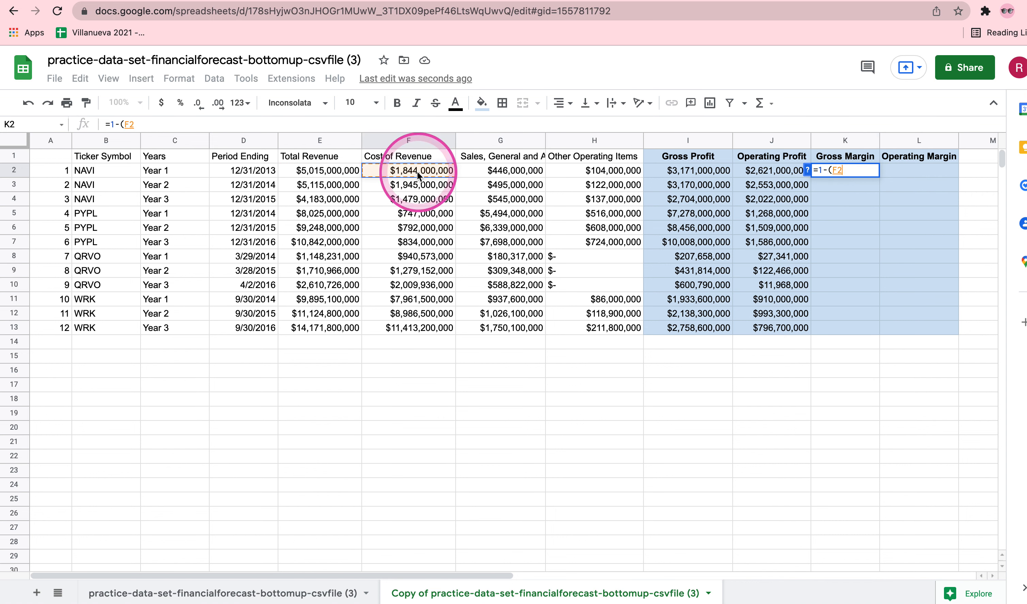
text(/)
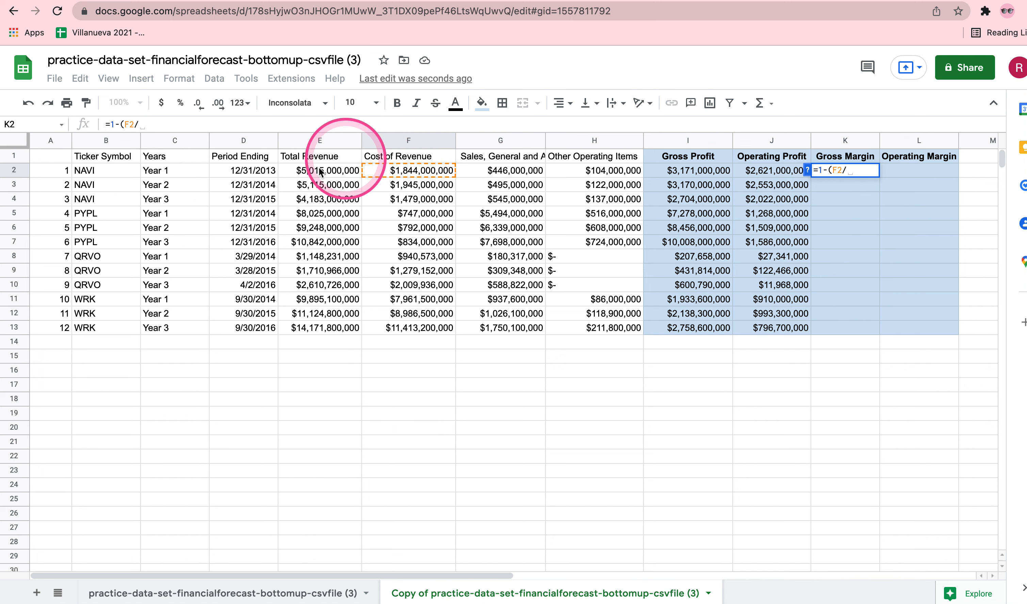
click(306, 178)
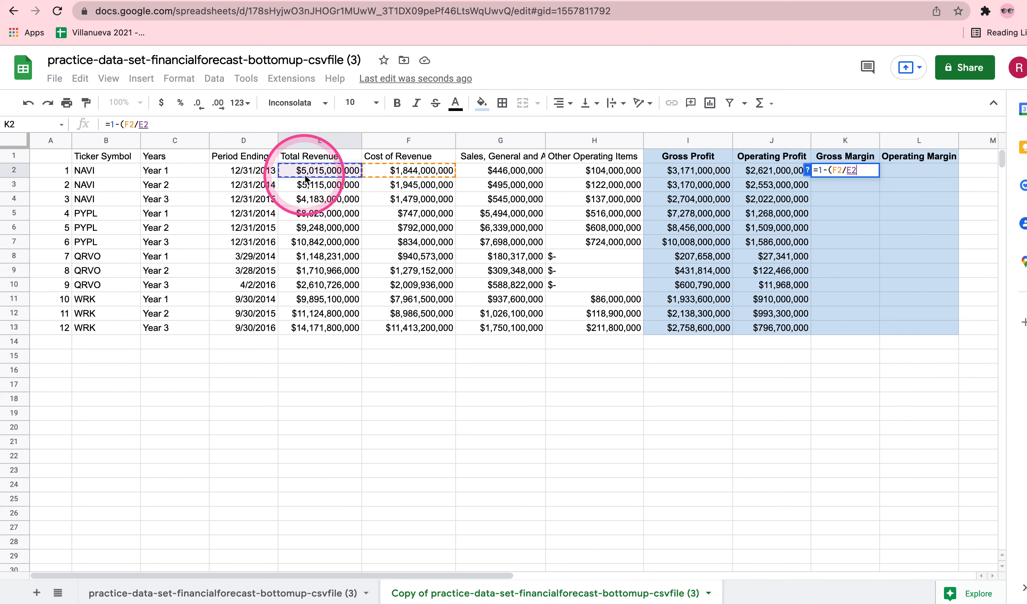
text())
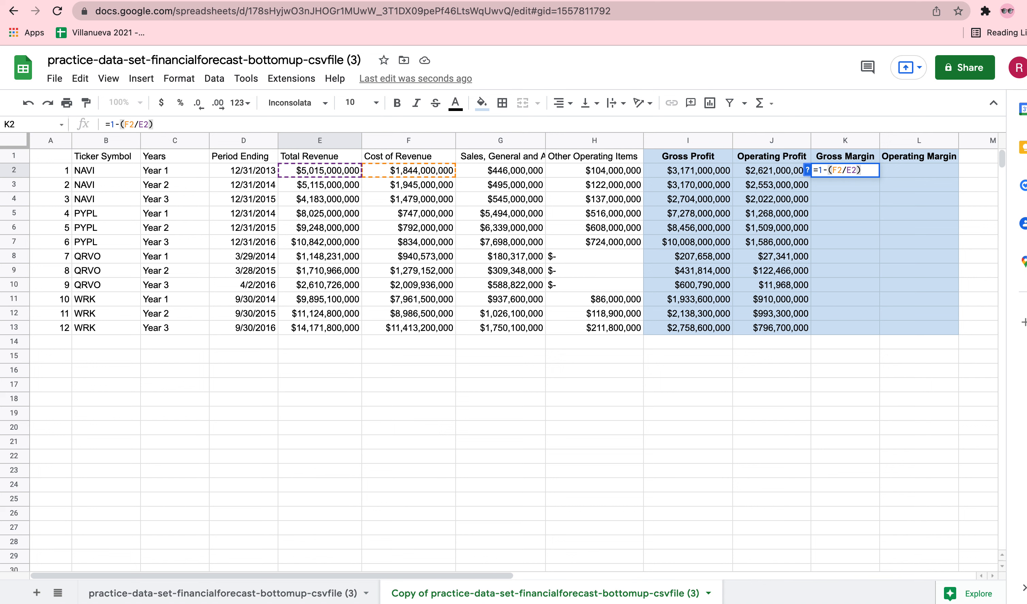
drag(817, 170, 827, 170)
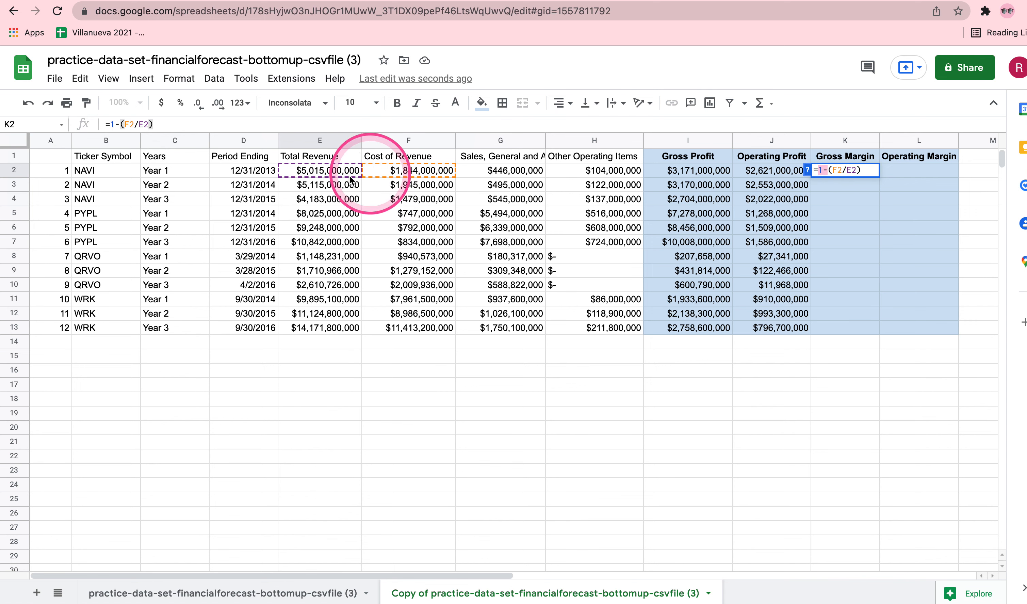
click(841, 168)
key(Return)
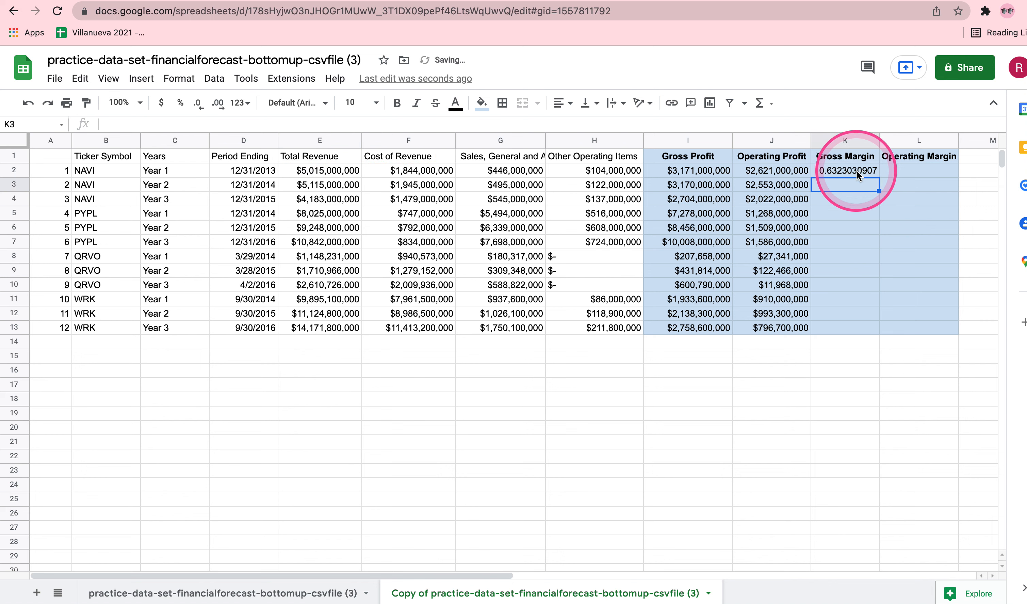
Copy the gross margin formula from K2 down to K13 and widen column K.
click(864, 172)
drag(879, 177, 874, 324)
drag(879, 139, 890, 135)
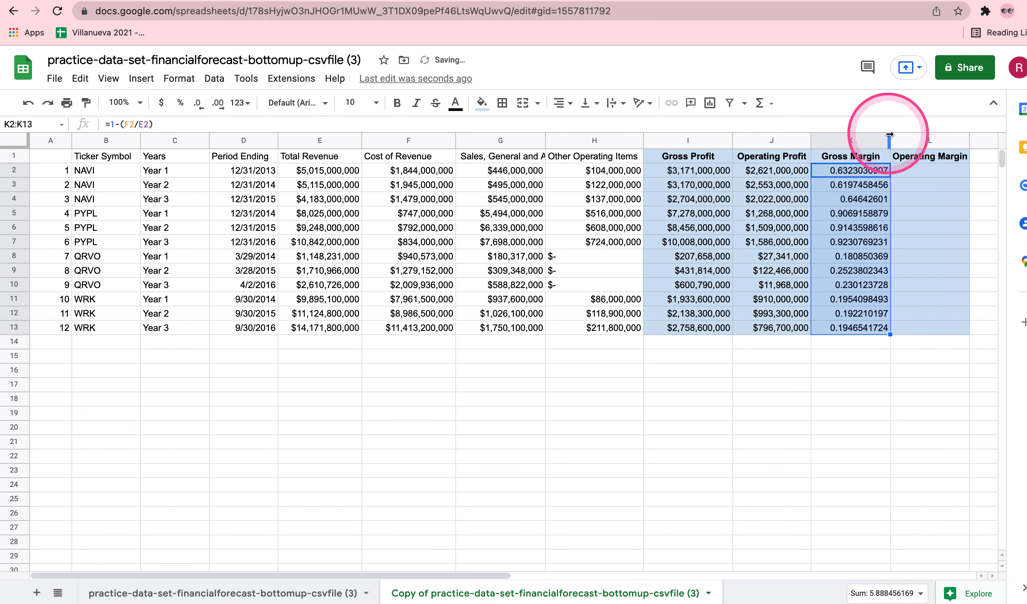
Reduce the gross margin values in column K to three decimal places and select K2:K13.
click(846, 138)
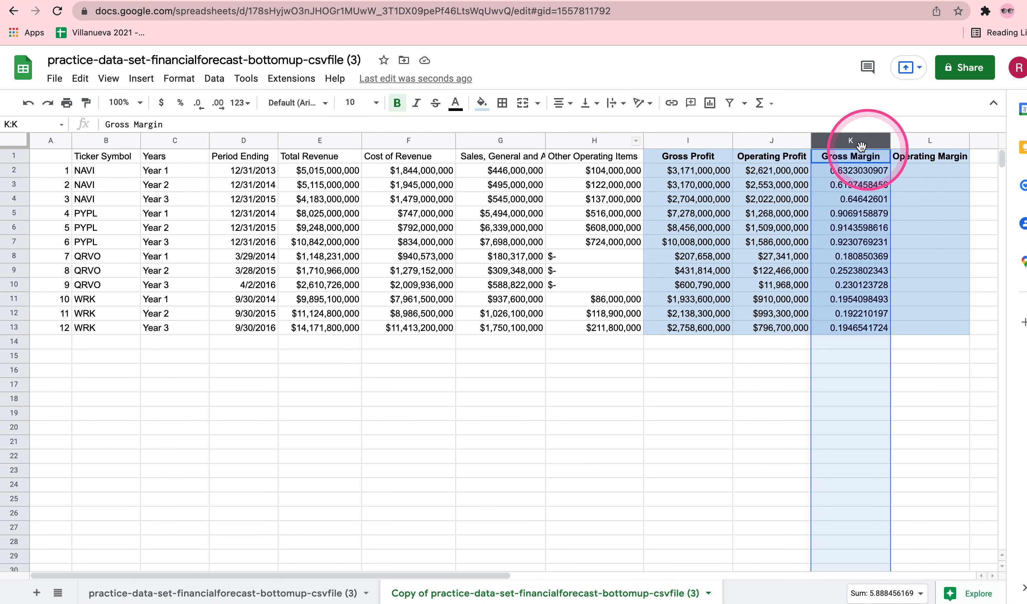
click(197, 103)
click(196, 103)
click(196, 102)
click(196, 102)
click(197, 103)
click(196, 102)
click(196, 103)
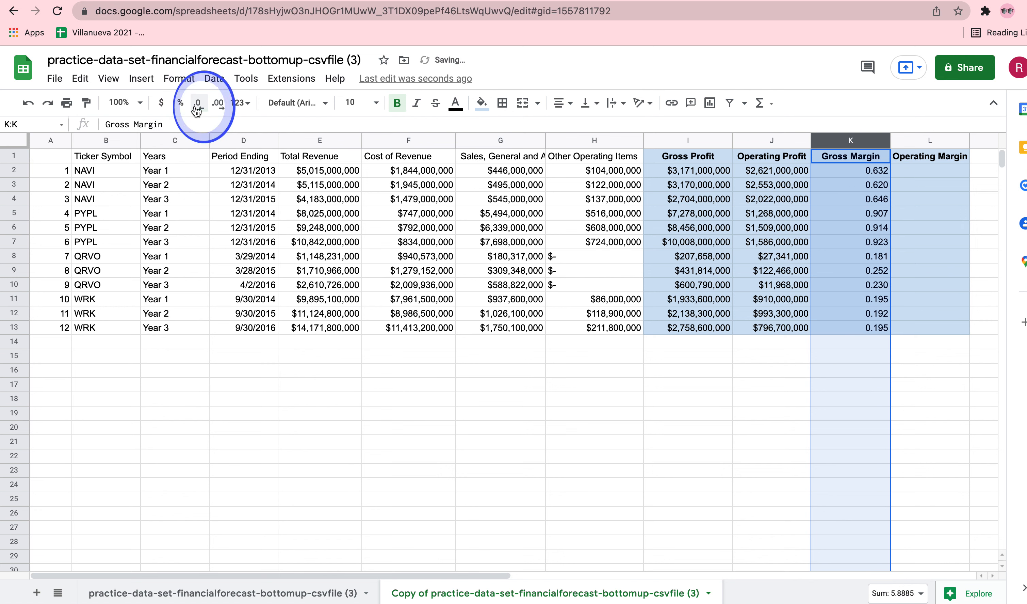
click(870, 172)
drag(870, 172, 868, 328)
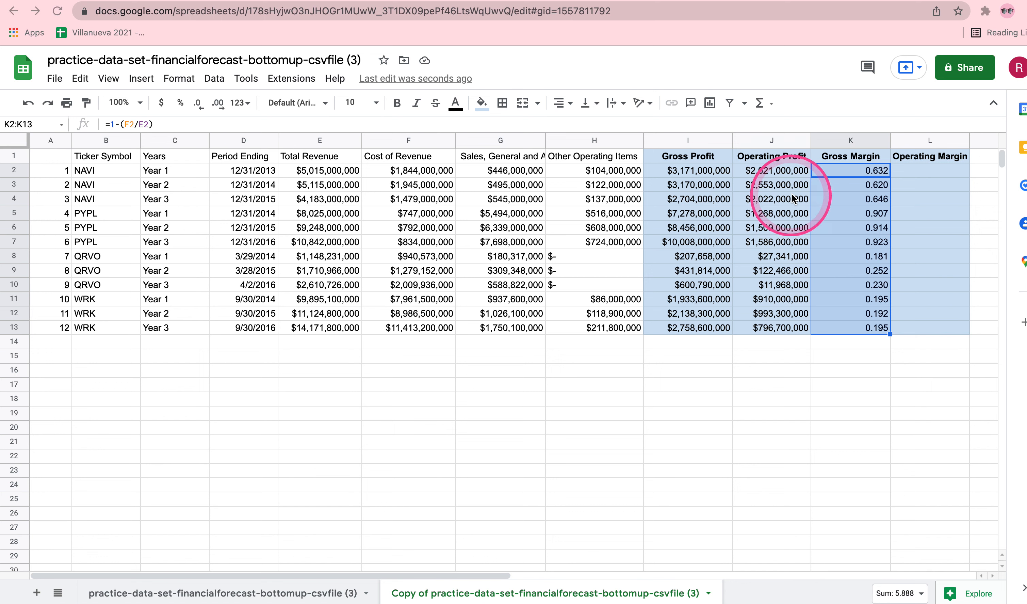
Calculate operating margin in L2 as operating profit divided by total revenue with the formula =J2/E2.
click(929, 171)
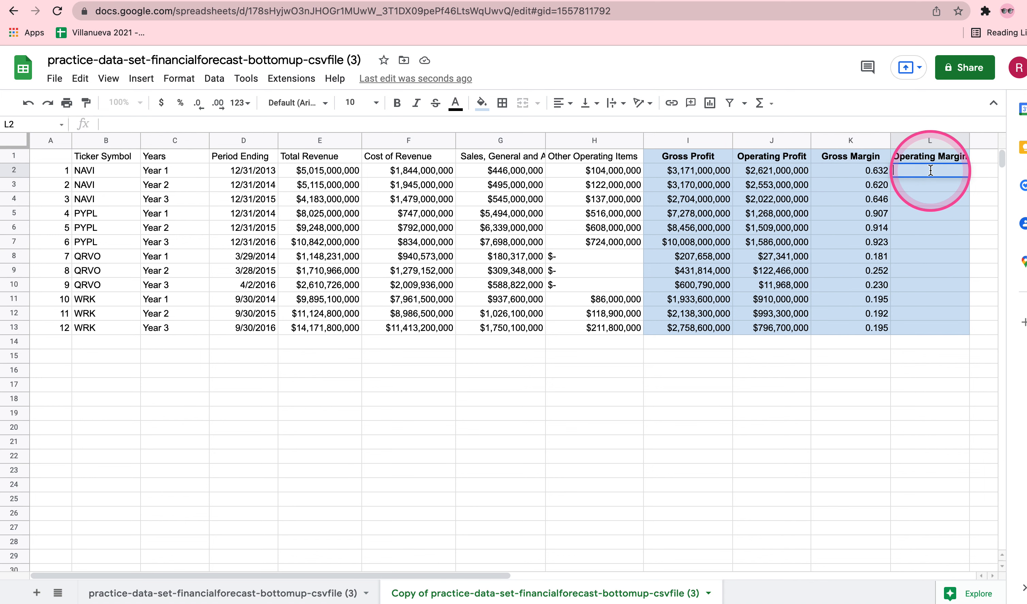
text(=)
click(776, 173)
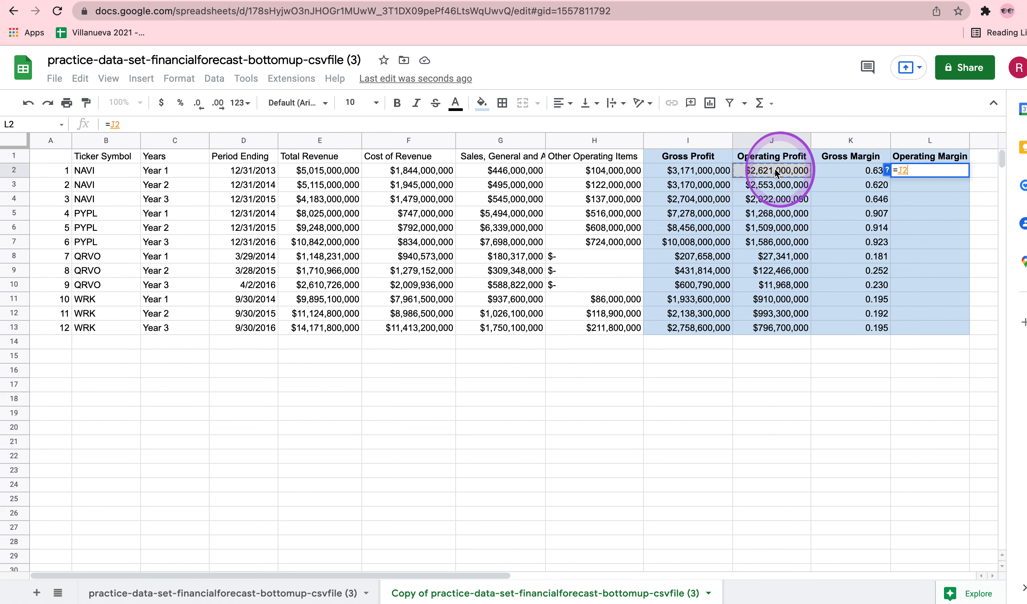
text(/)
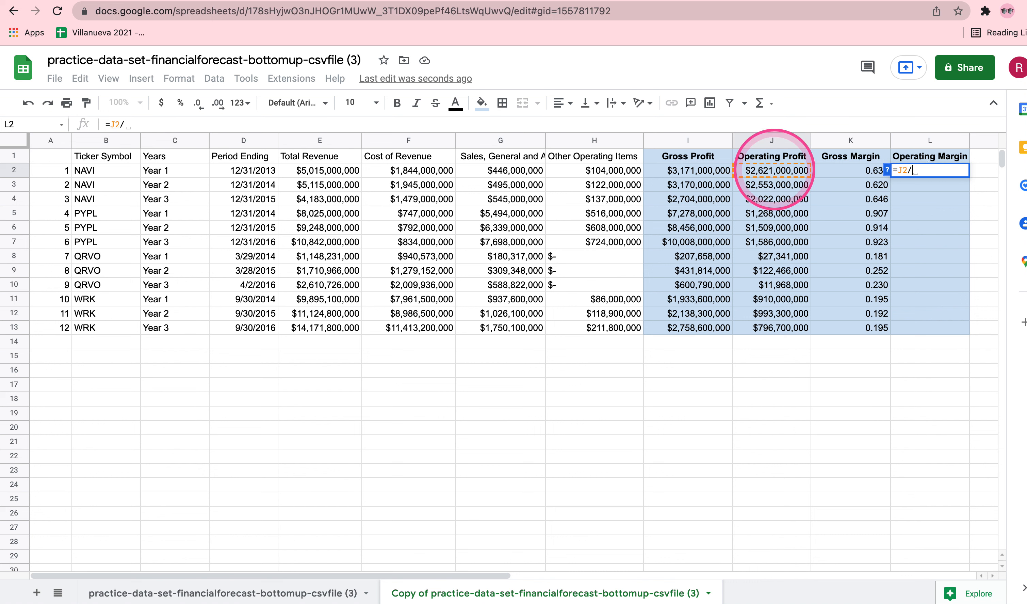
click(338, 174)
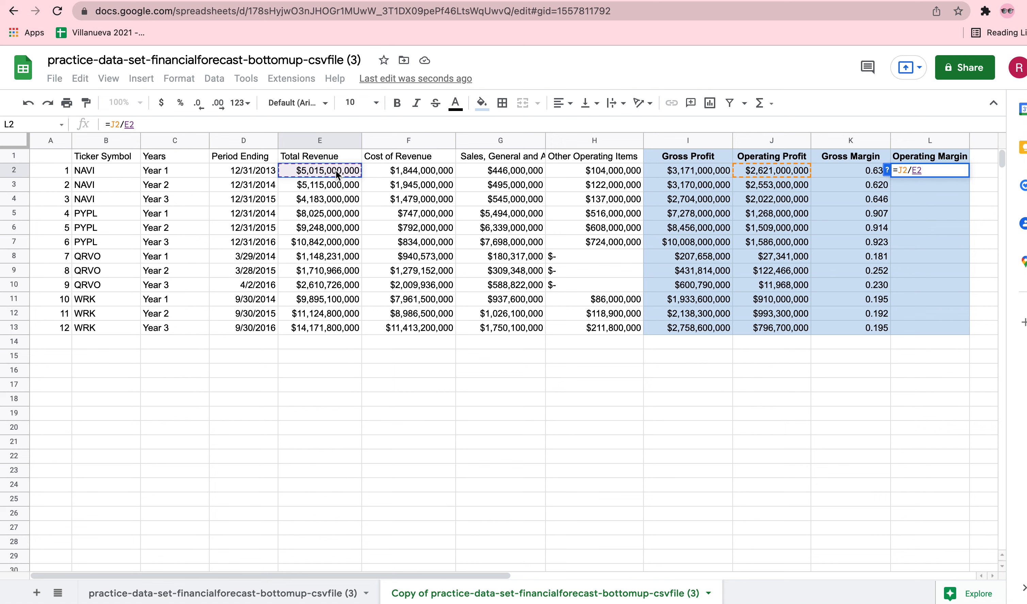
key(Return)
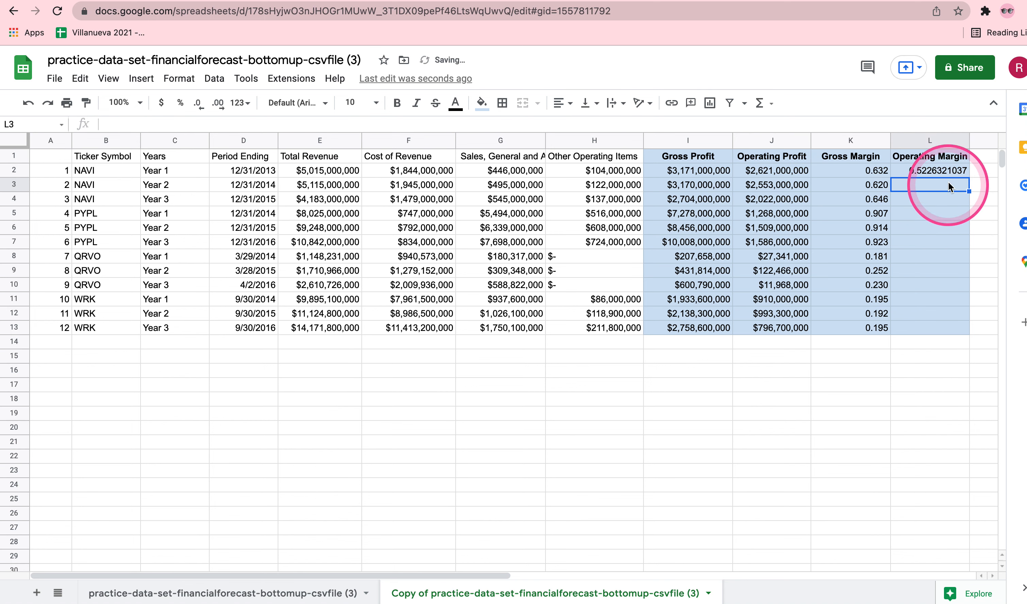
Copy the operating margin formula from L2 down to L13 and reduce column L to three decimal places.
click(940, 171)
drag(969, 177, 969, 325)
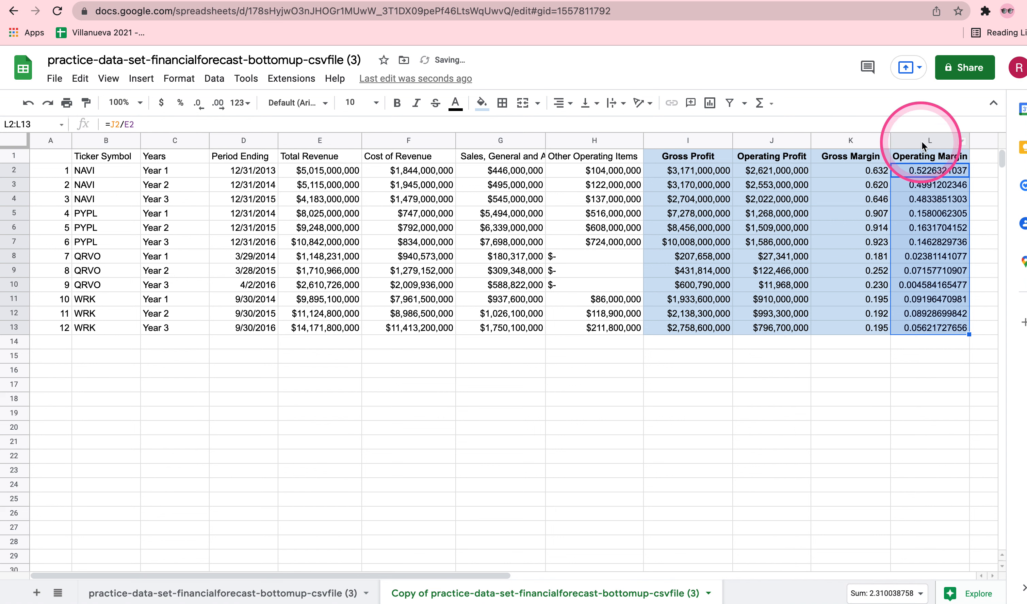
click(924, 143)
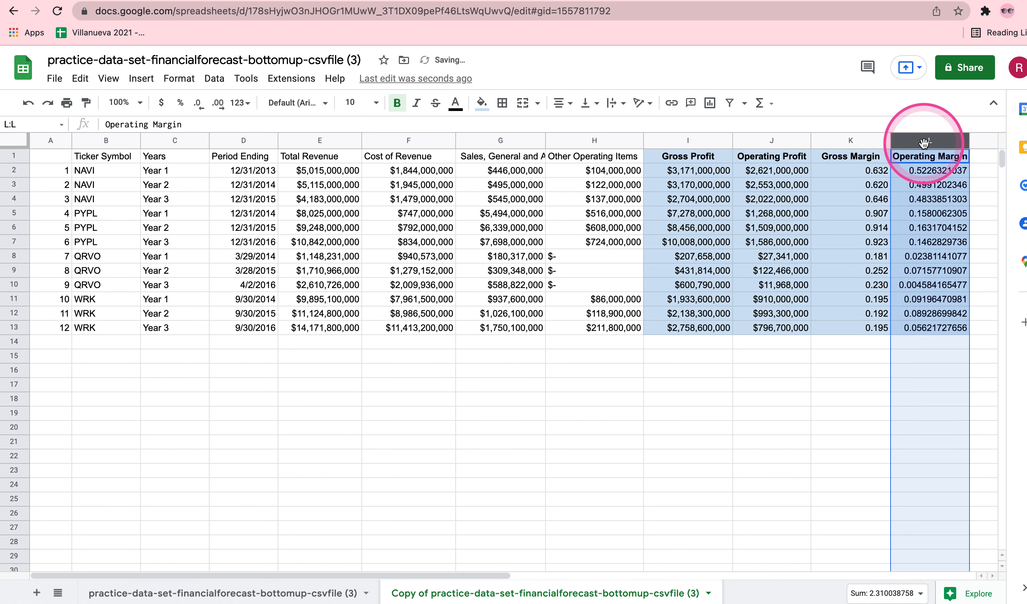
click(199, 107)
click(199, 106)
click(199, 106)
click(199, 107)
click(198, 107)
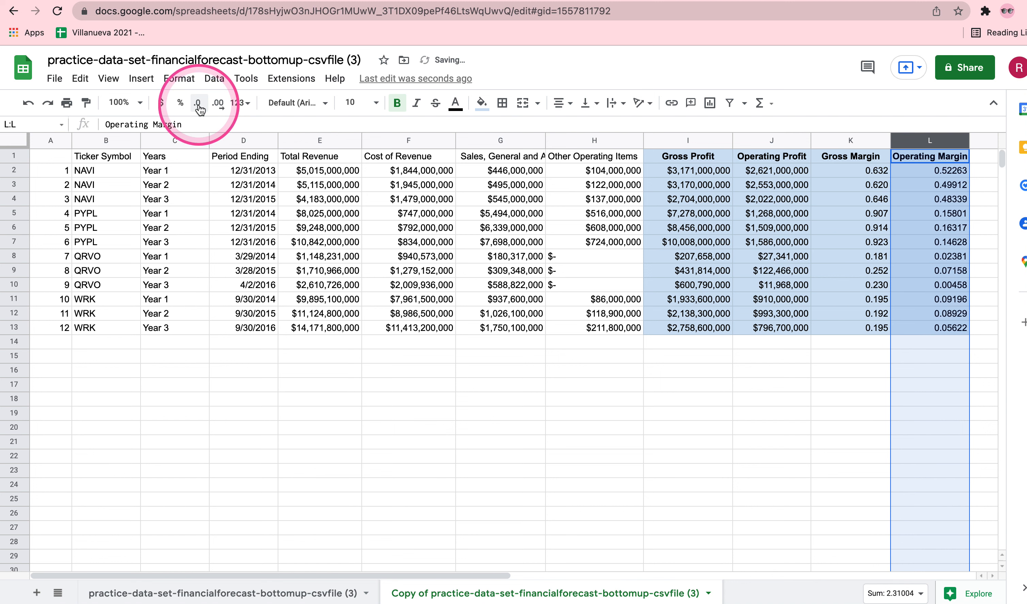
click(198, 106)
click(198, 107)
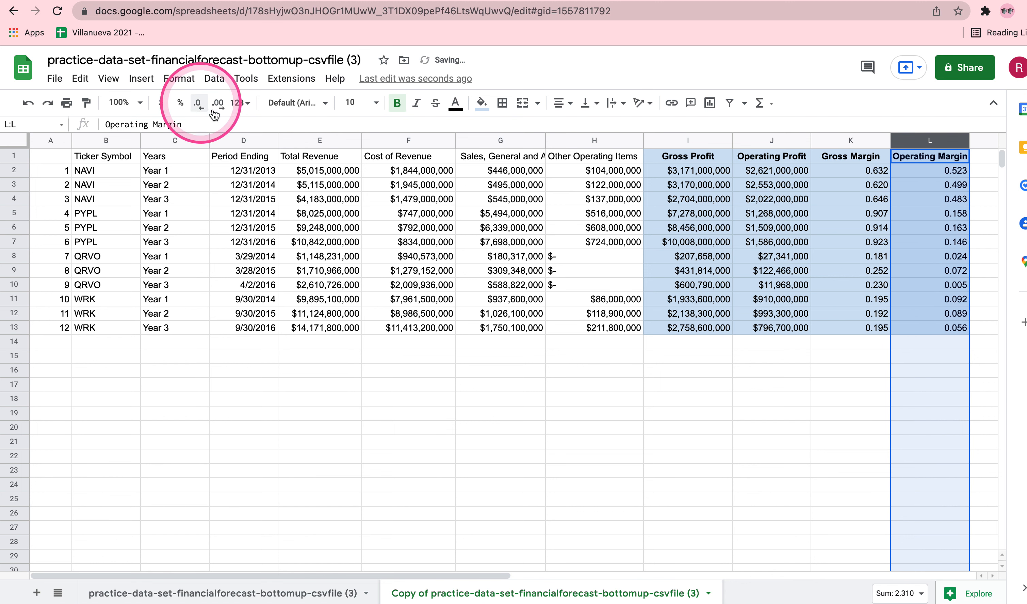
click(842, 414)
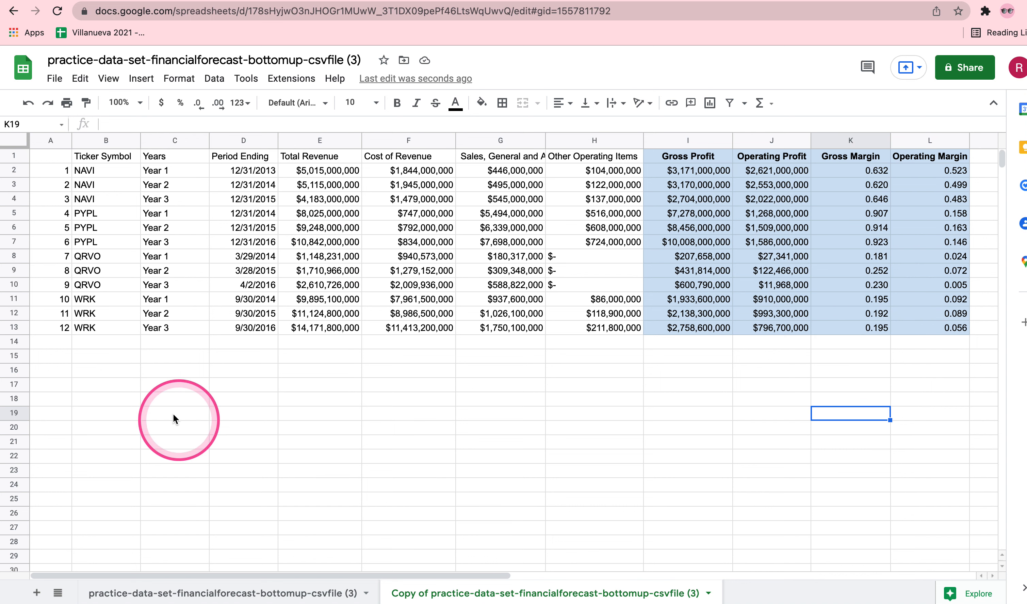
Shrink the height of empty row 14 below the data to make a thin separator row.
click(12, 343)
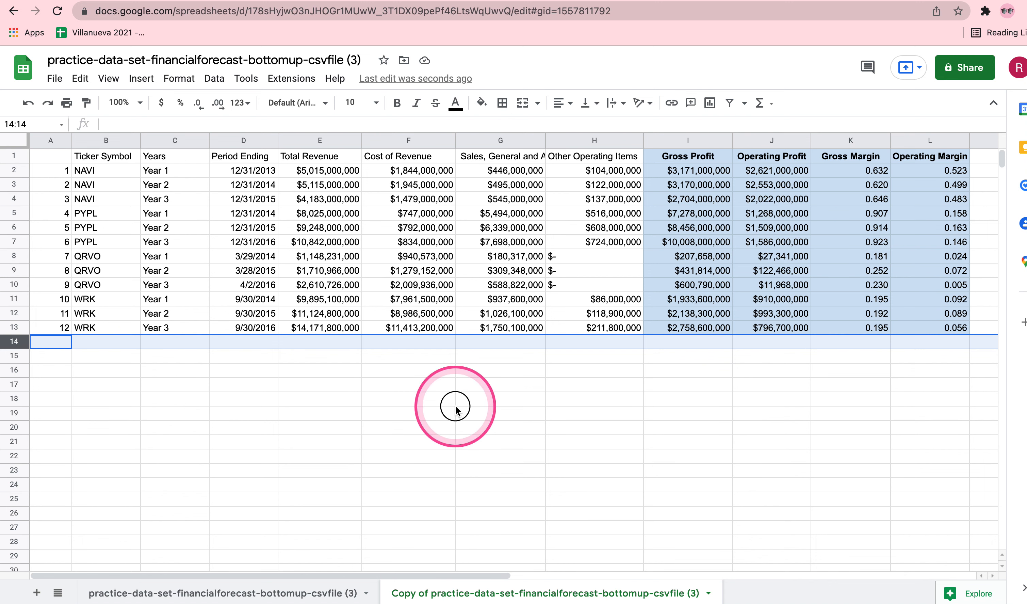
click(445, 399)
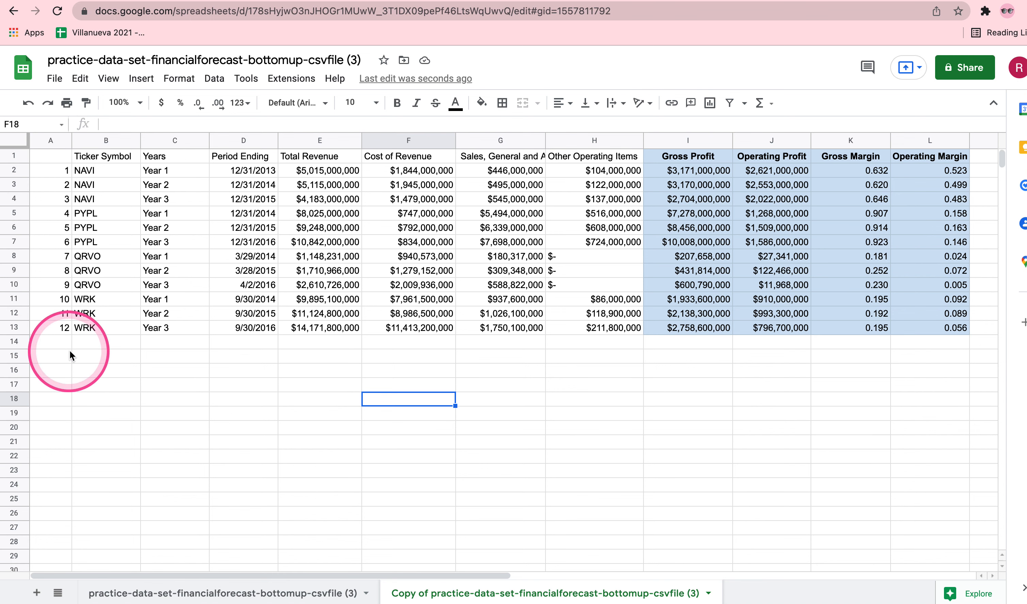
click(58, 353)
drag(18, 348, 17, 341)
click(564, 429)
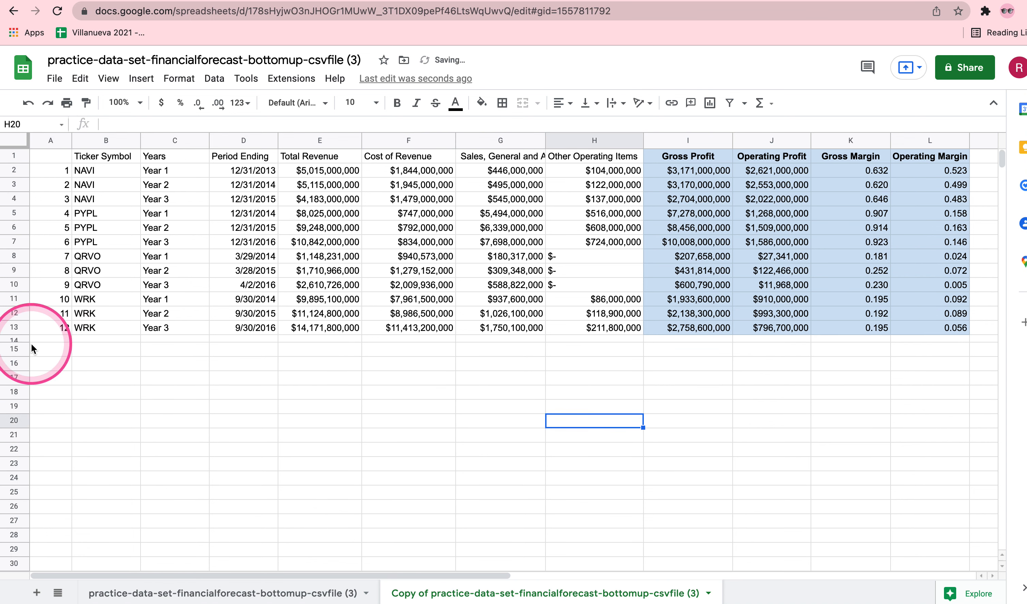
Fill the thin separator row 14 with the lightest gray.
click(21, 340)
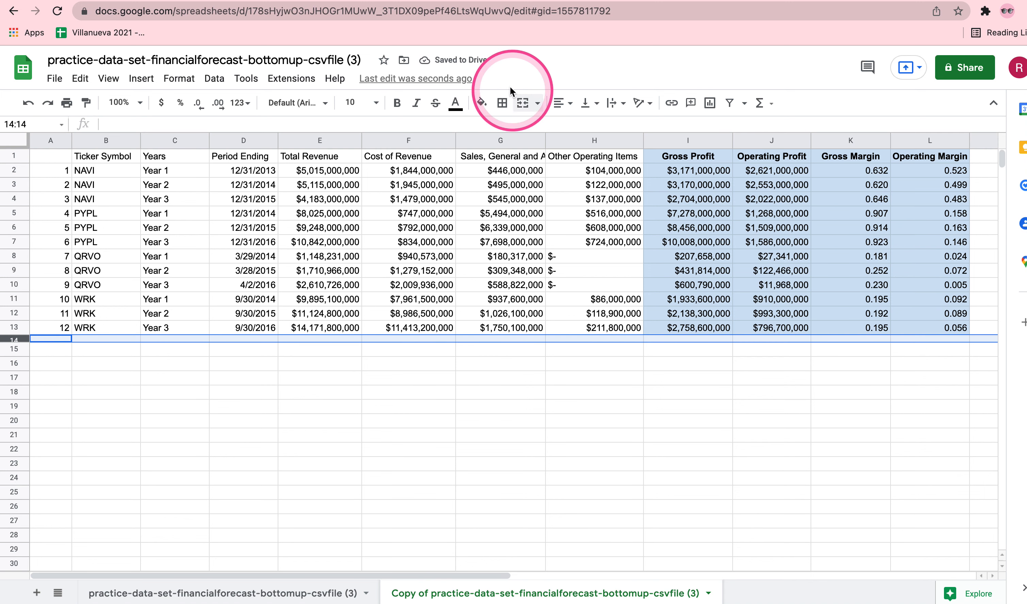
click(479, 103)
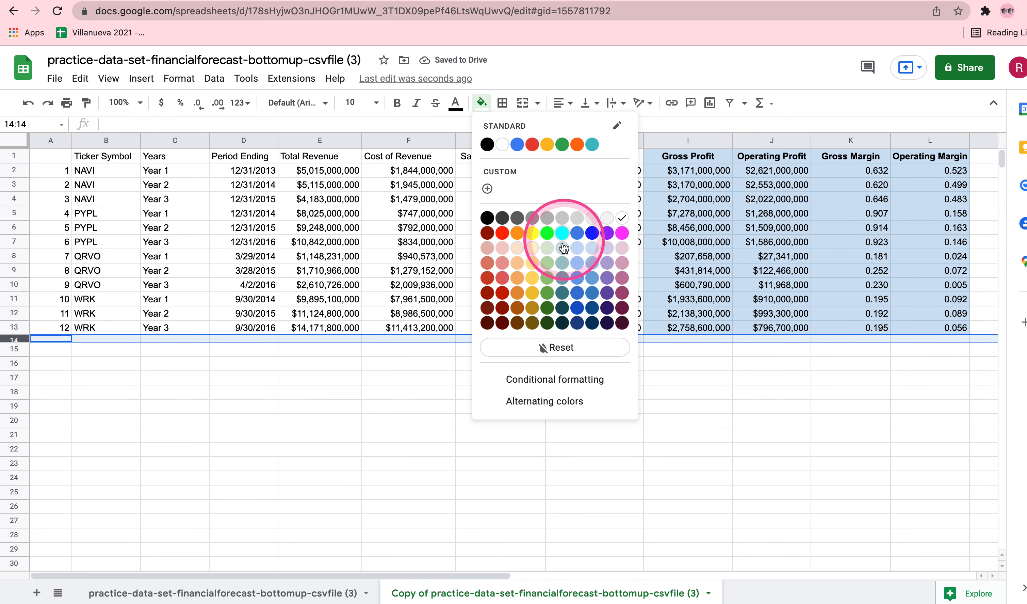
click(607, 218)
click(185, 364)
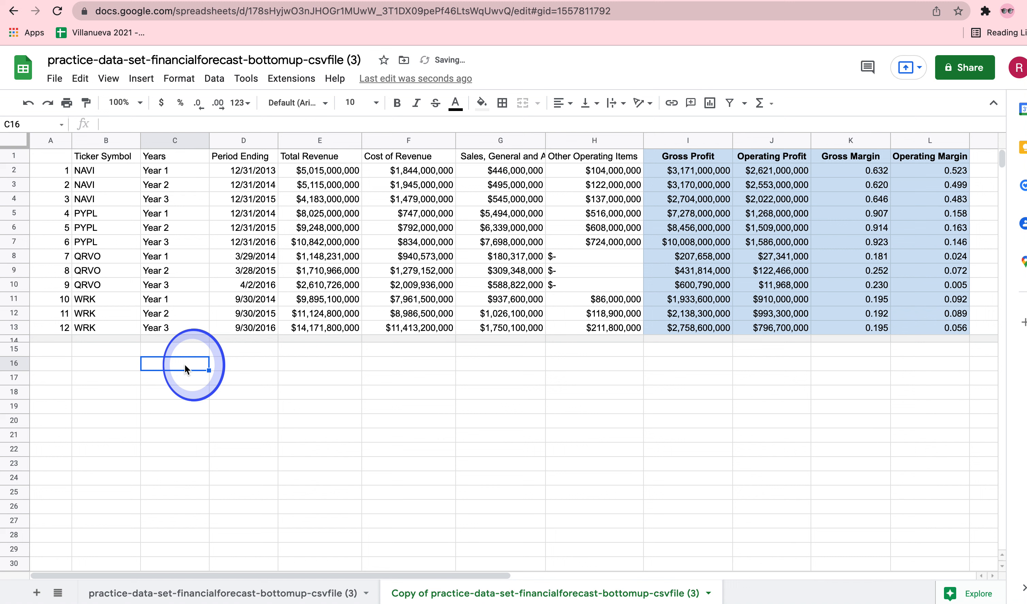
Enter the label Ticker Symbol in B16 and make it bold.
click(95, 363)
text(Ticker Symbol)
key(Tab)
click(101, 361)
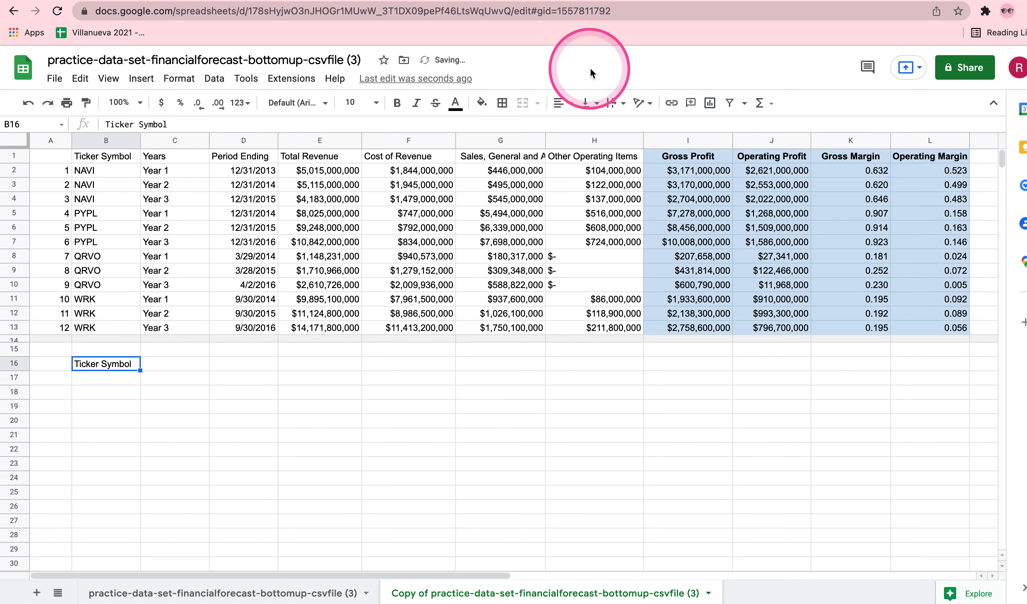
click(401, 105)
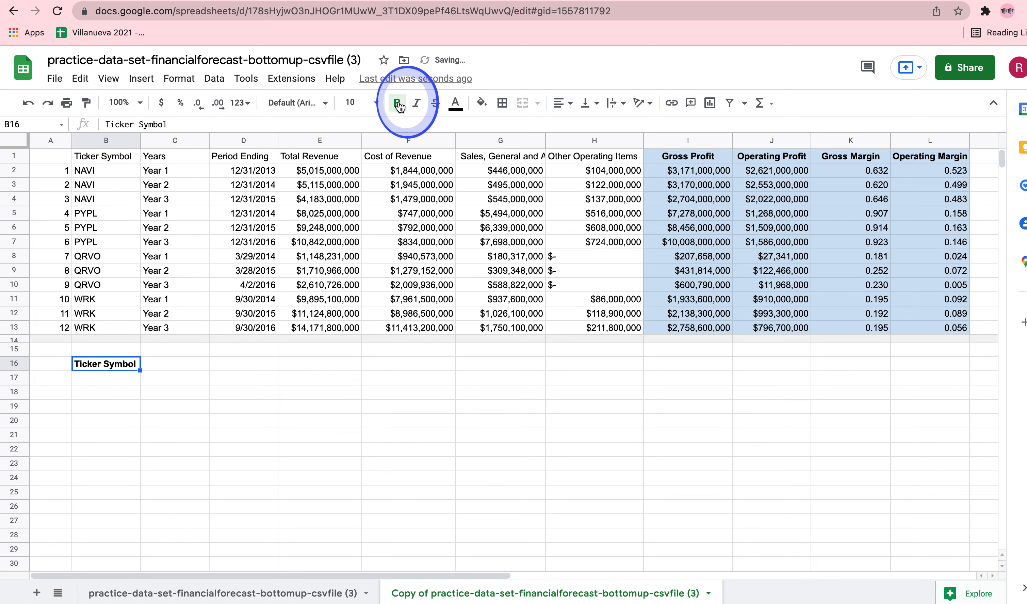
Add an outer border around the empty cell C16 beside the Ticker Symbol label.
click(174, 374)
click(502, 103)
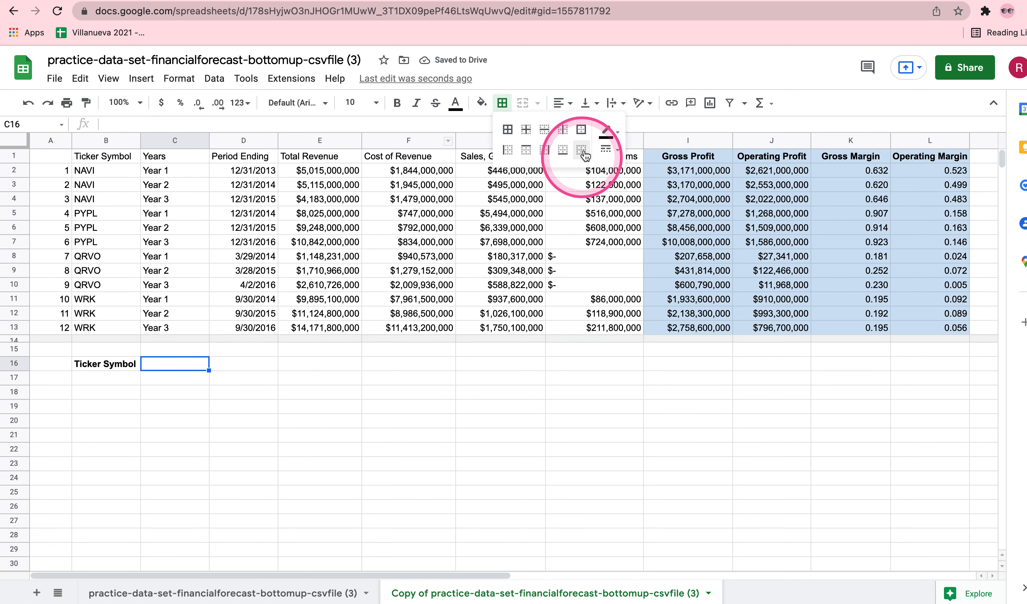
click(581, 129)
click(286, 421)
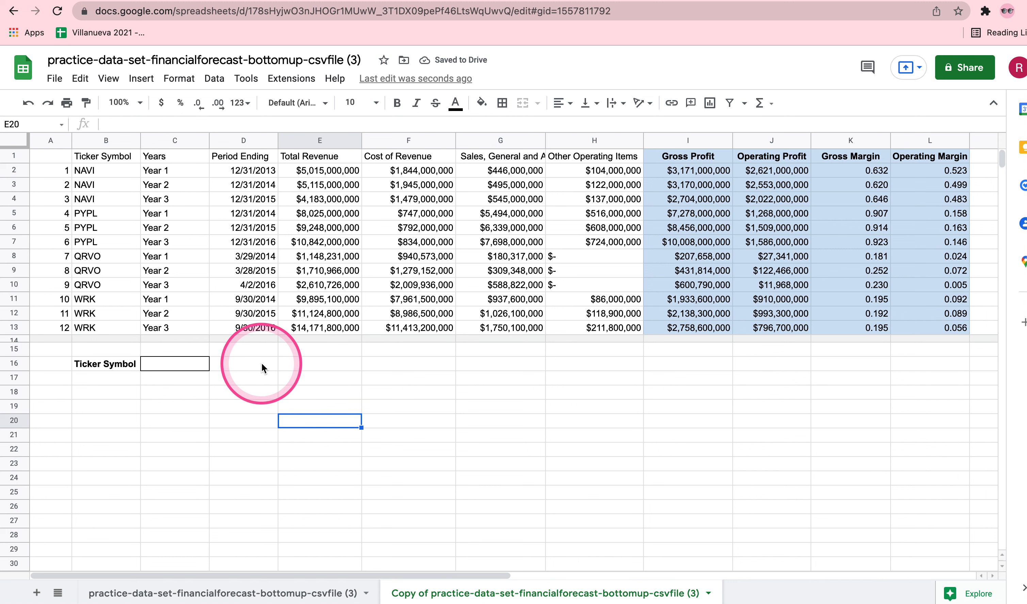
Enter the column headings Year 1, Year 2, Year 3, Year 4 and Year 5 in E16 through I16.
click(292, 366)
text(Year 1)
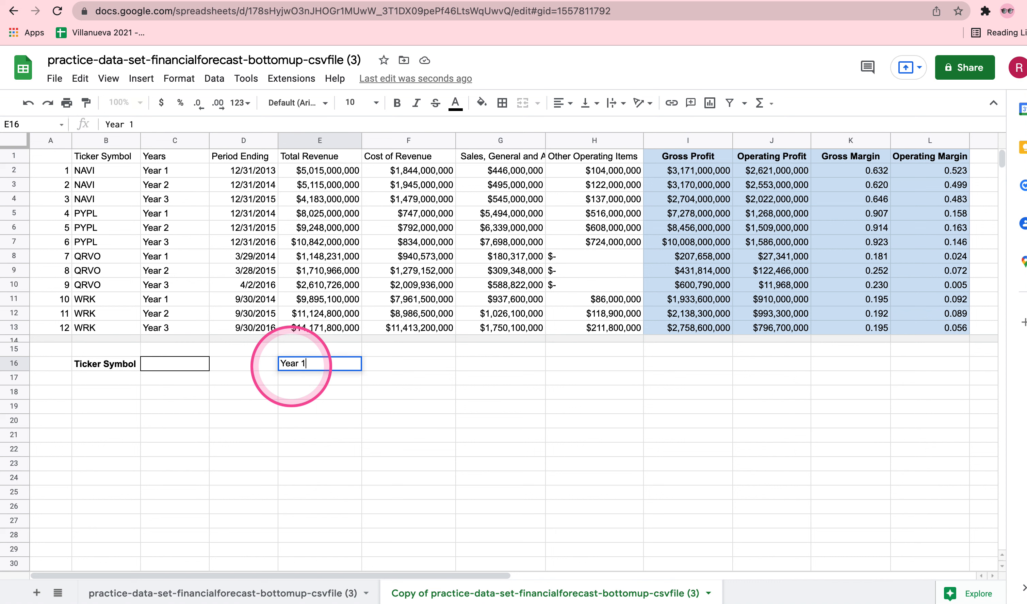
key(Tab)
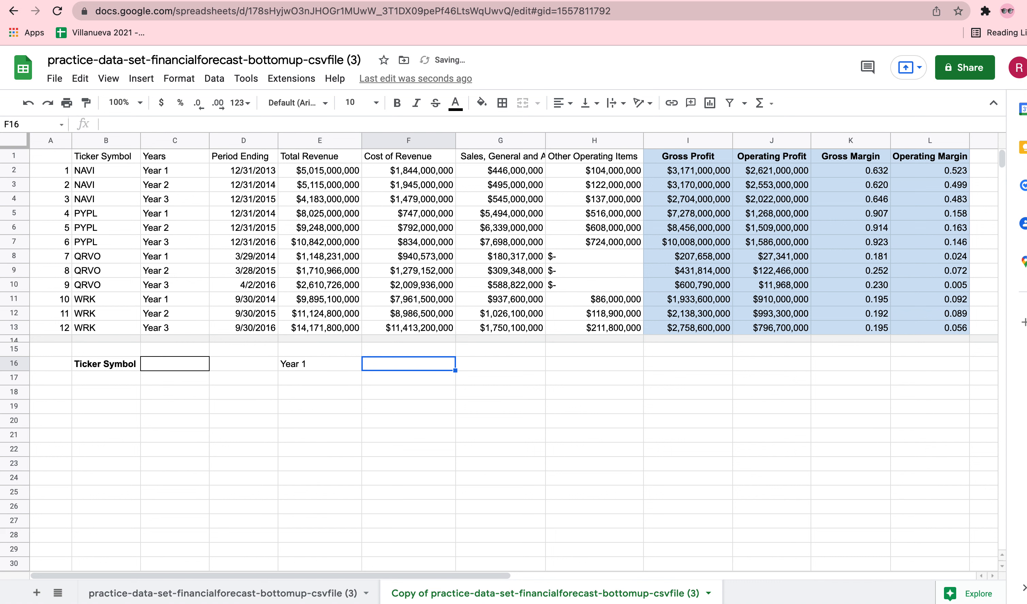
text(Year 2)
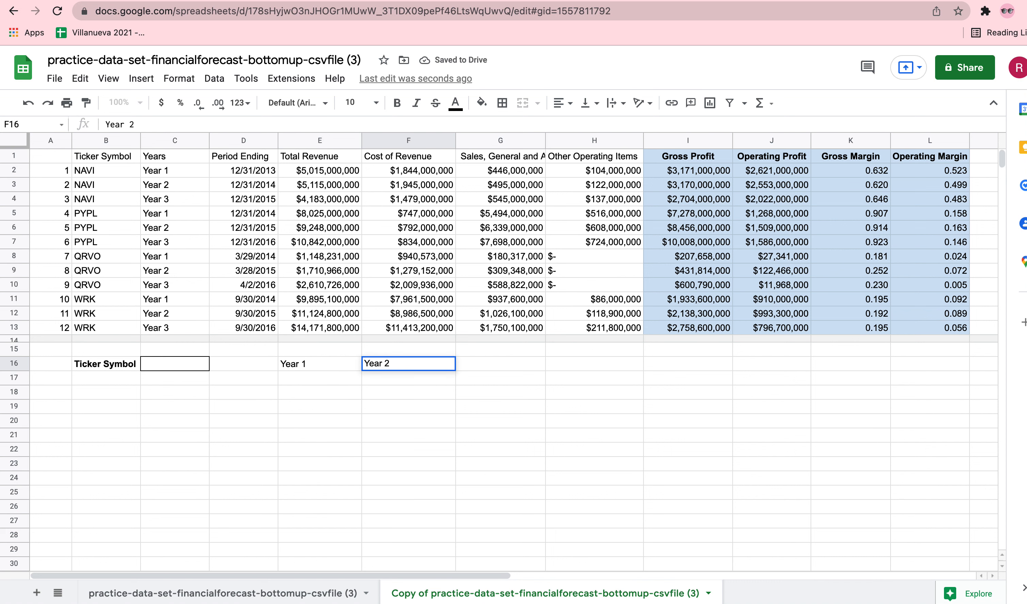
key(Tab)
text(Year 3)
key(Tab)
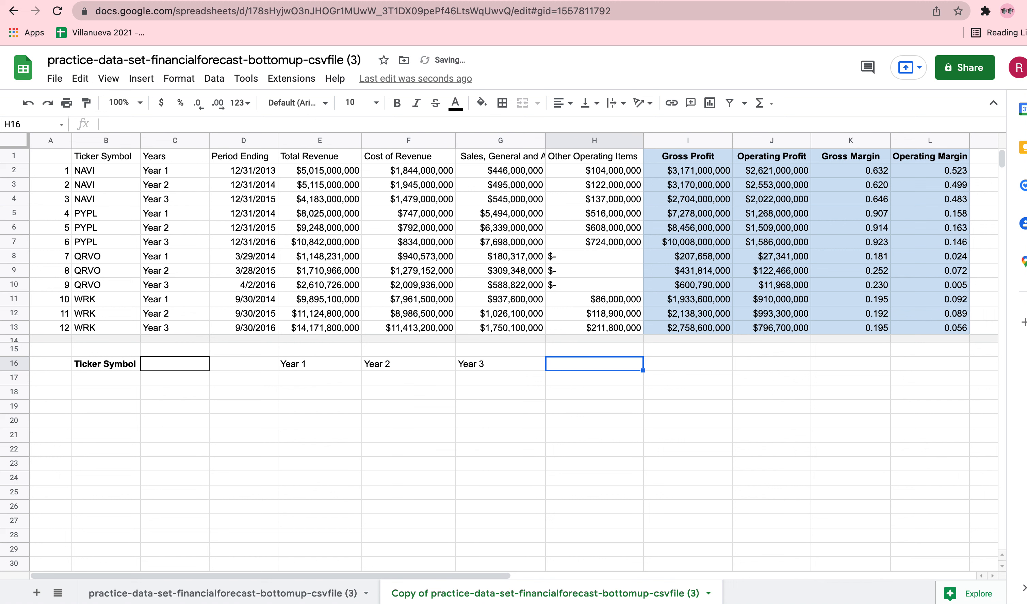
text(Year 4)
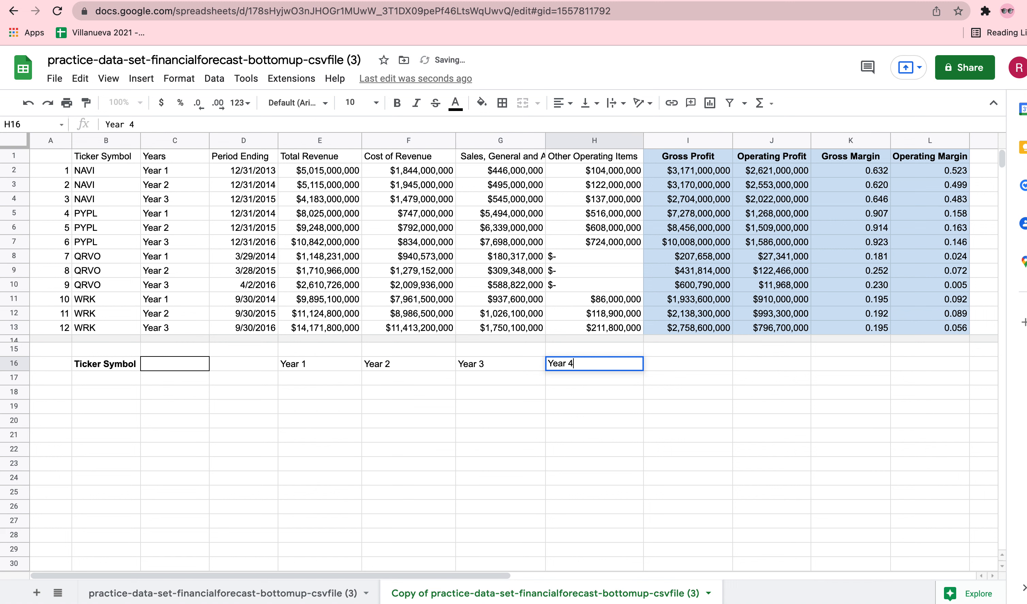
key(Tab)
text(Yea)
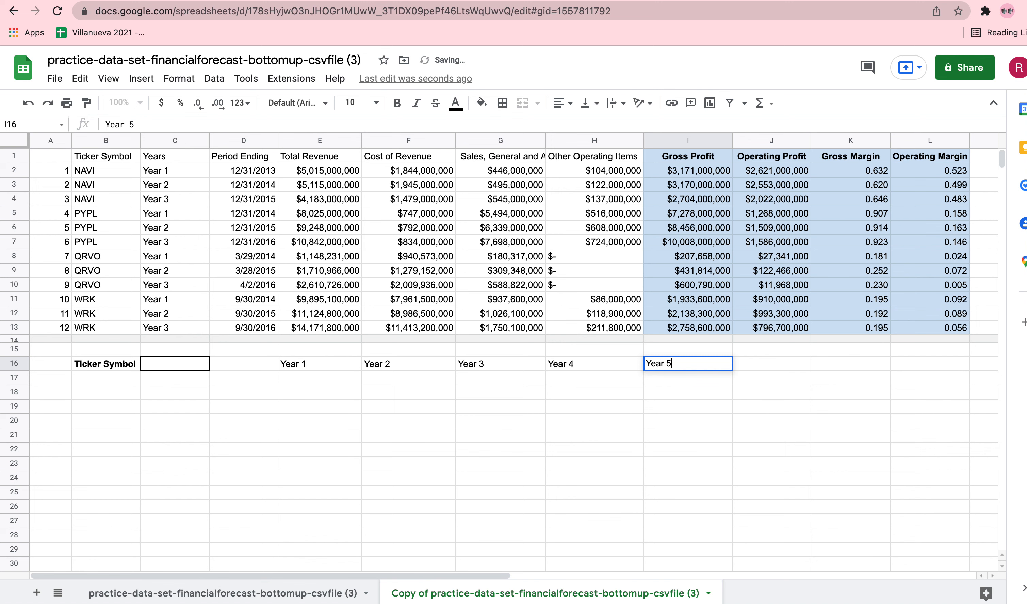
key(Return)
Center the year headings in E16:I16 and make Year 4 and Year 5 bold.
drag(306, 364, 684, 365)
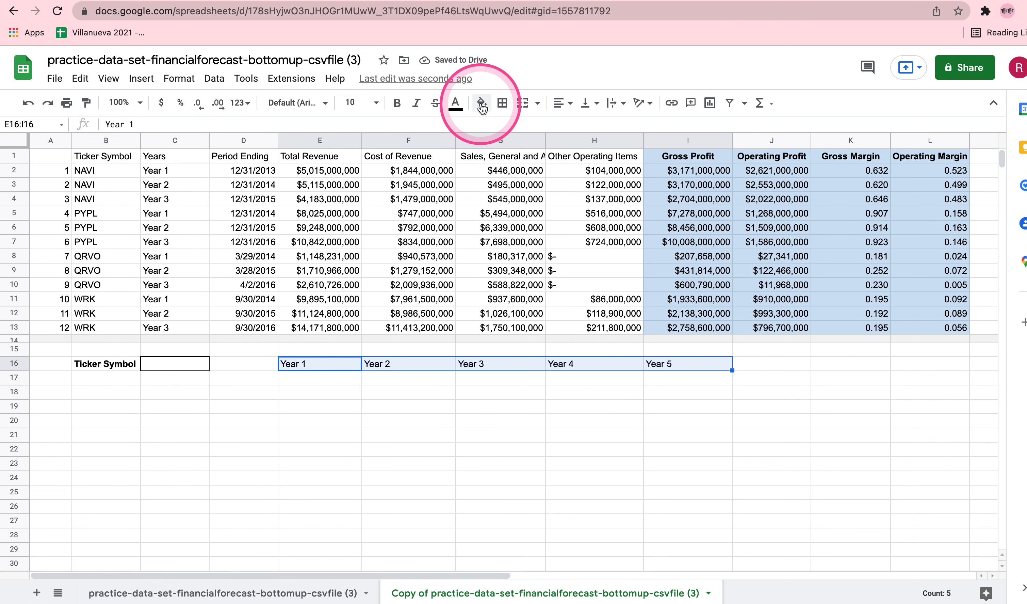
click(559, 104)
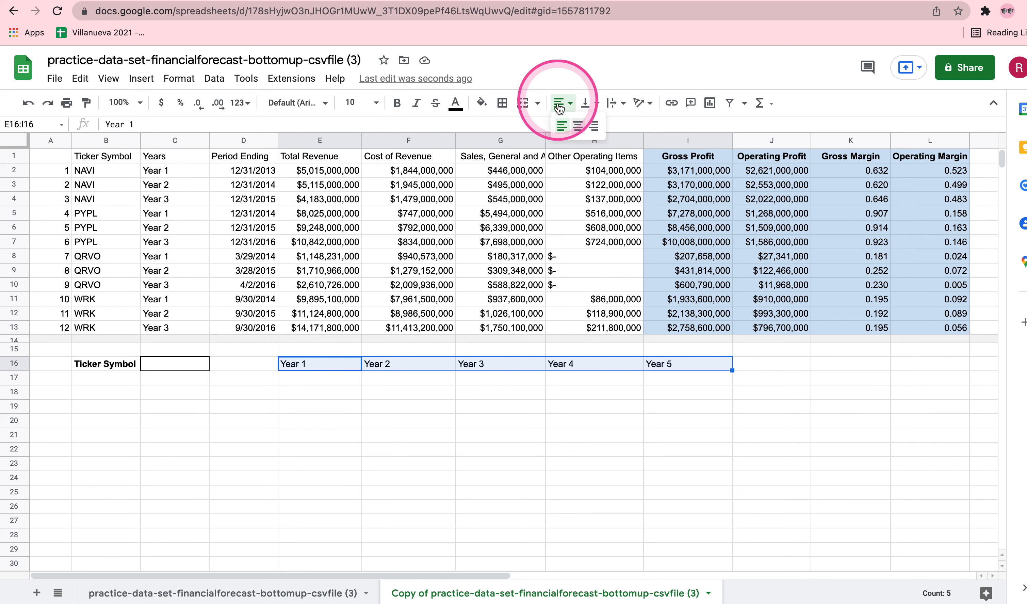
click(578, 125)
click(609, 420)
drag(607, 366, 686, 364)
key(super+b)
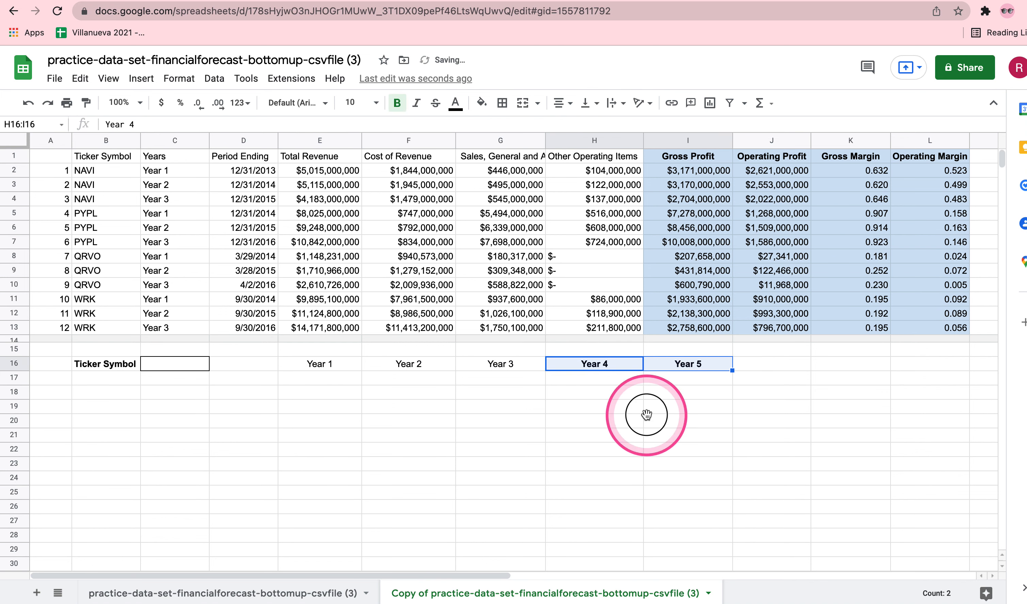
click(646, 415)
Add a left border to H16:H30 to separate the Year 4 and Year 5 columns from the earlier years.
scroll(646, 415, down, 1)
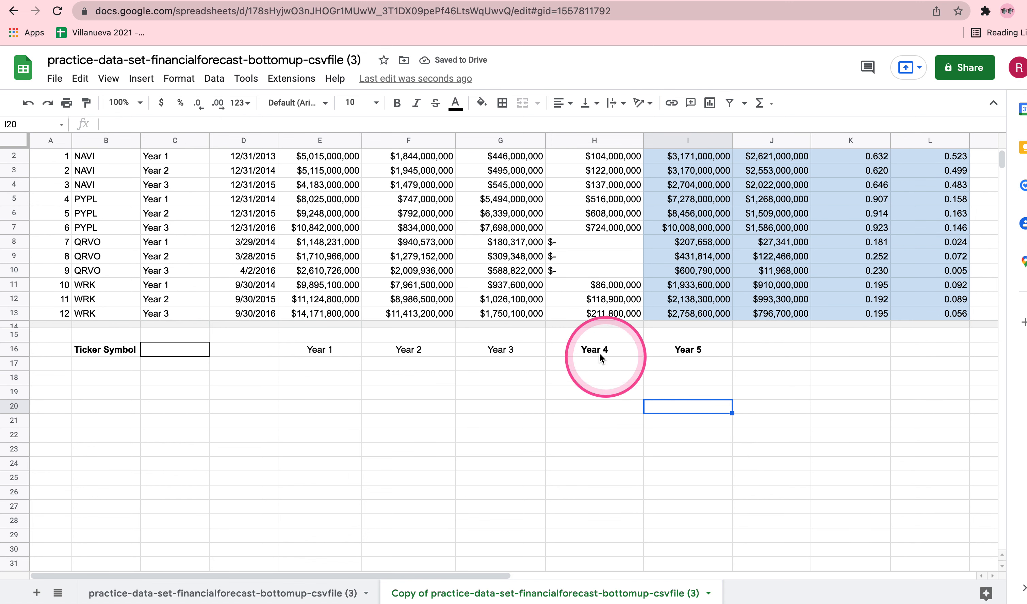
drag(593, 352, 591, 554)
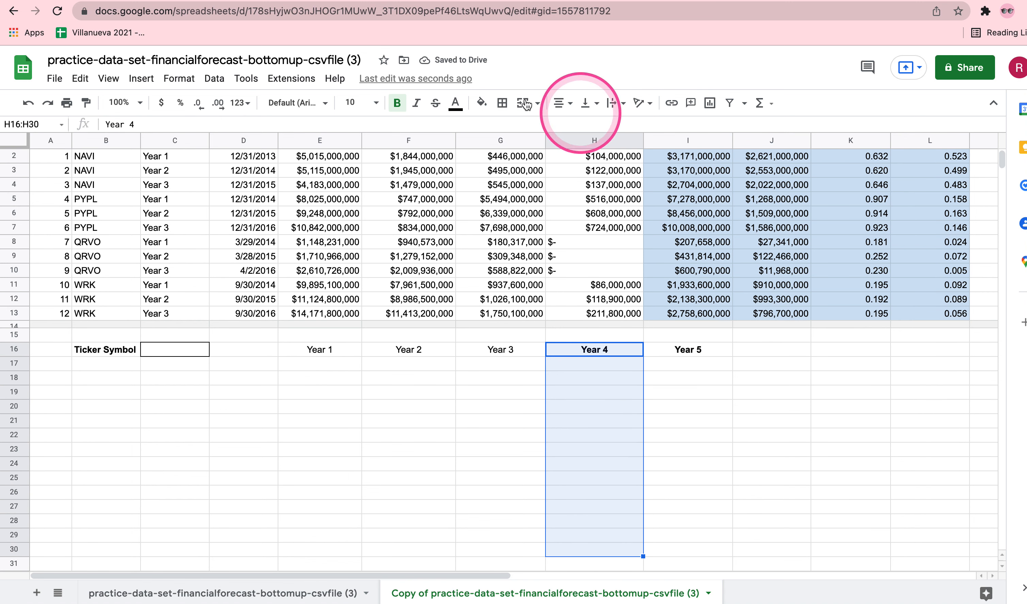
click(502, 102)
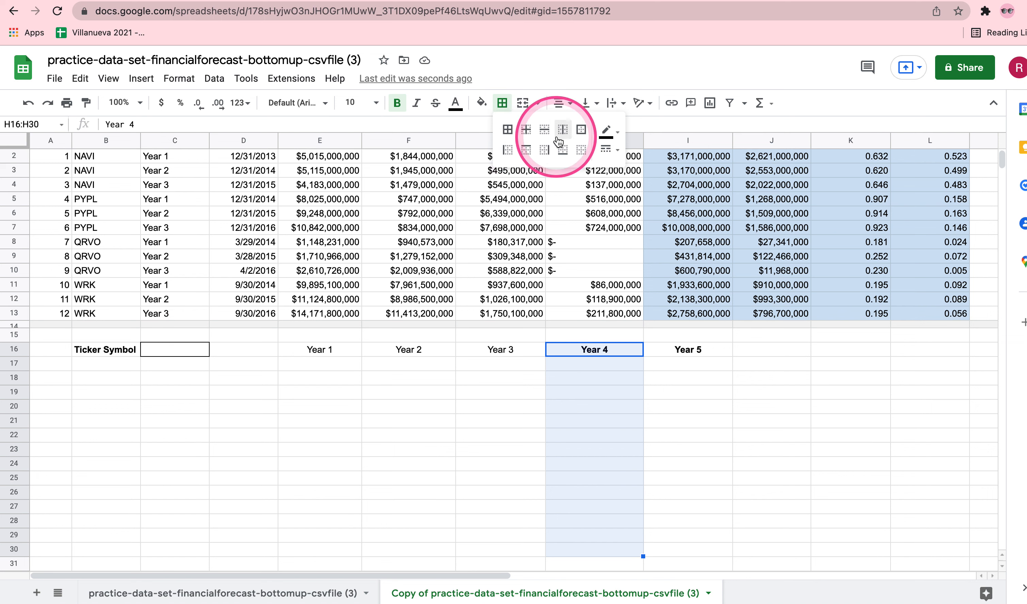
click(510, 148)
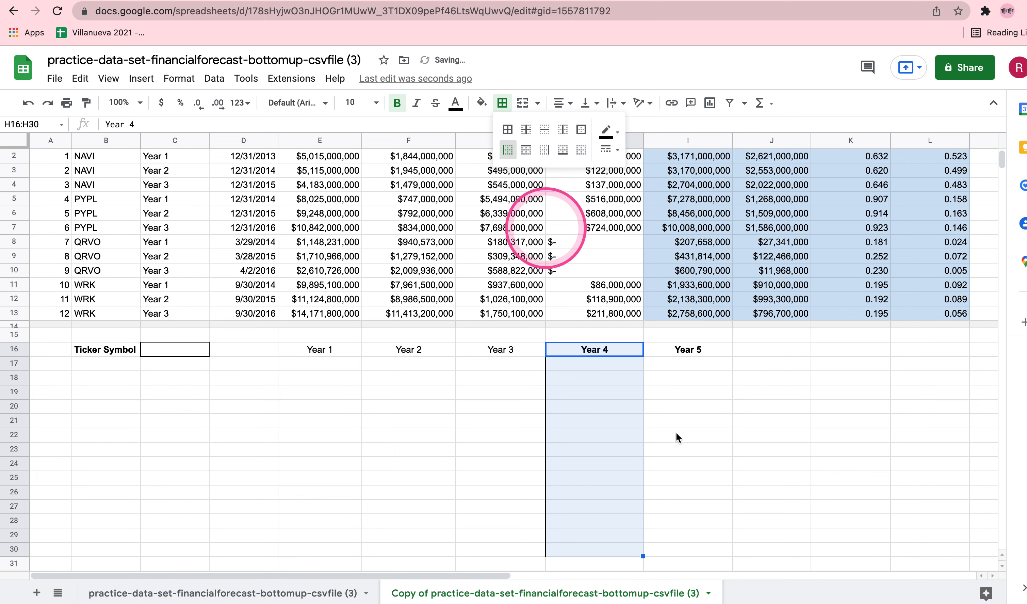
click(717, 444)
scroll(454, 375, up, 1)
drag(314, 367, 473, 365)
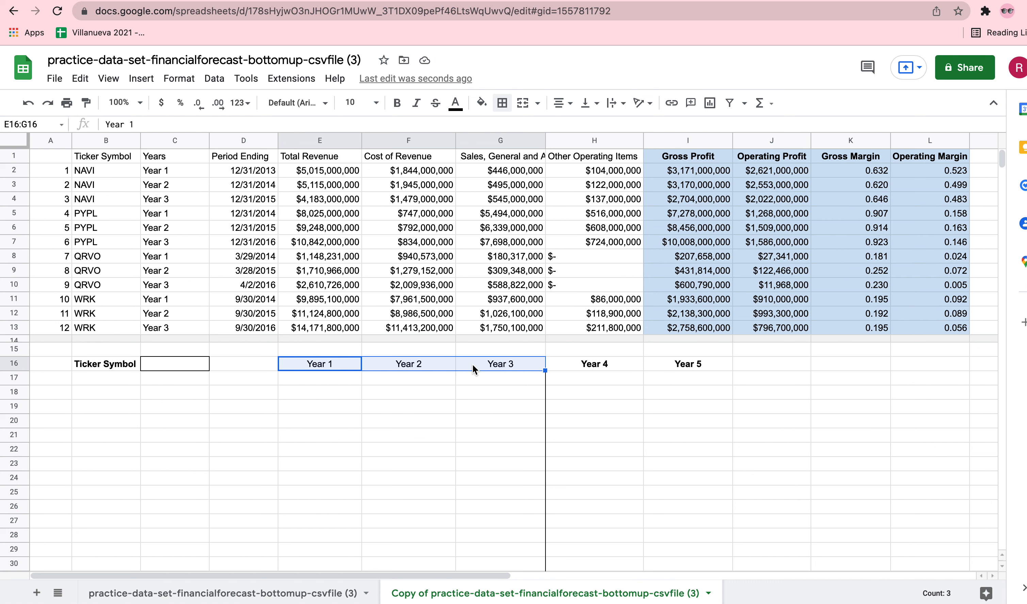
click(641, 363)
drag(644, 363, 647, 365)
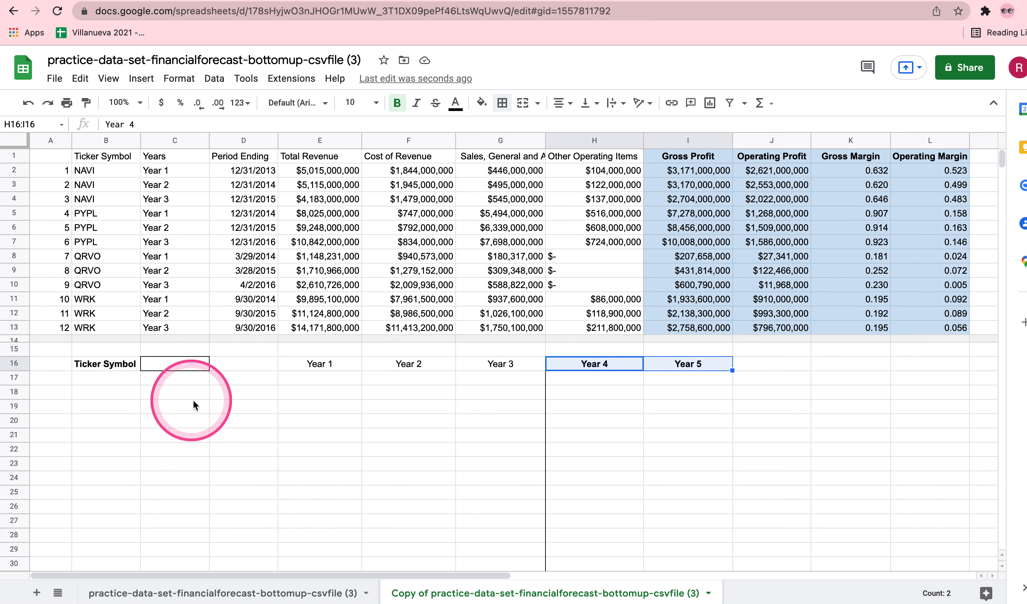
Enter the row label Revenue in C18 and make it bold.
double_click(168, 393)
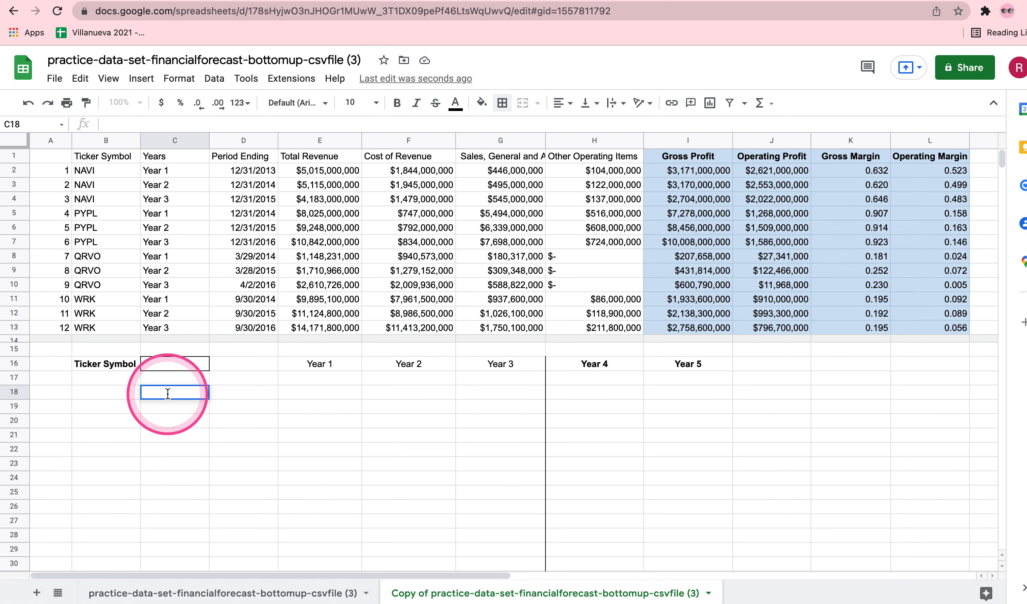
text(Revenue)
key(Return)
click(169, 395)
key(ctrl+b)
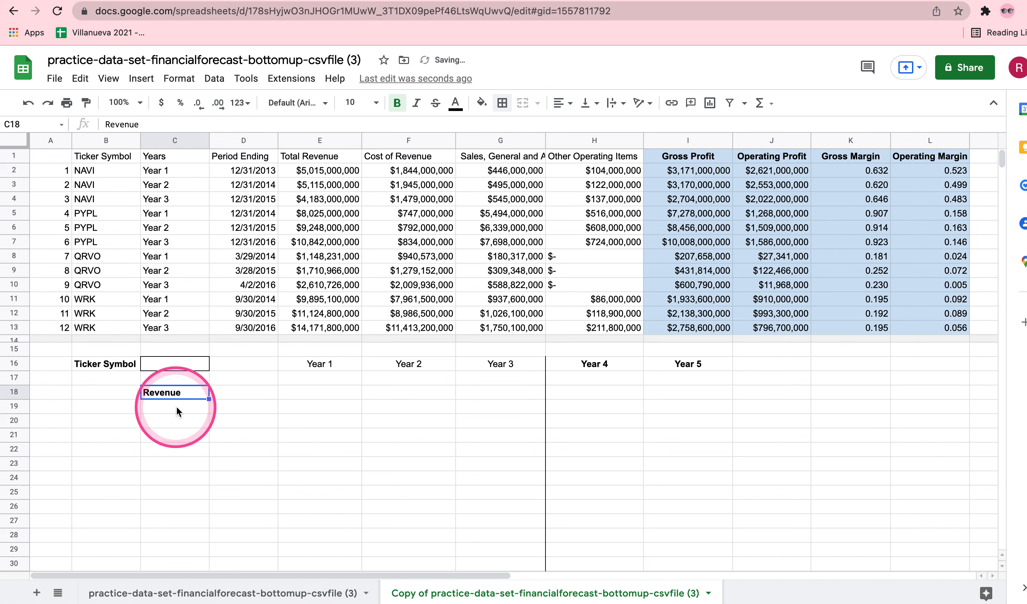
Enter the row label COGS in C19, indented with a leading space.
double_click(176, 406)
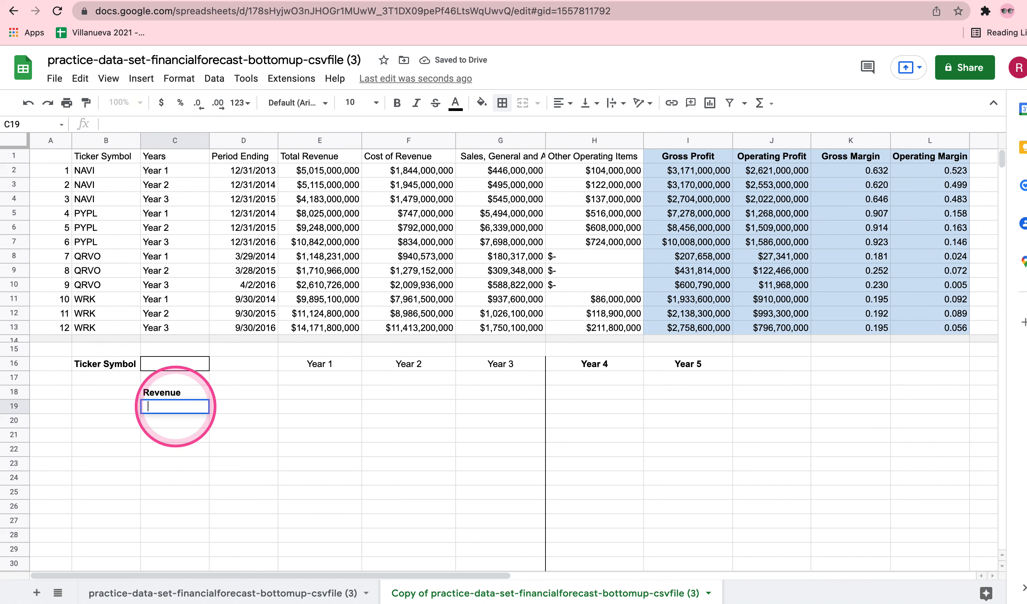
text(COGS)
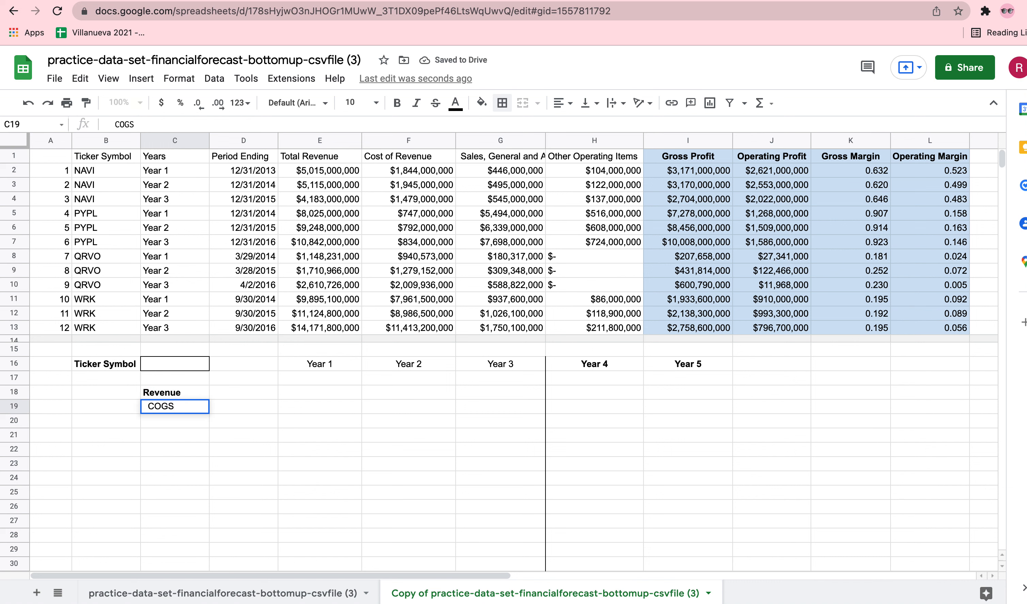
key(Return)
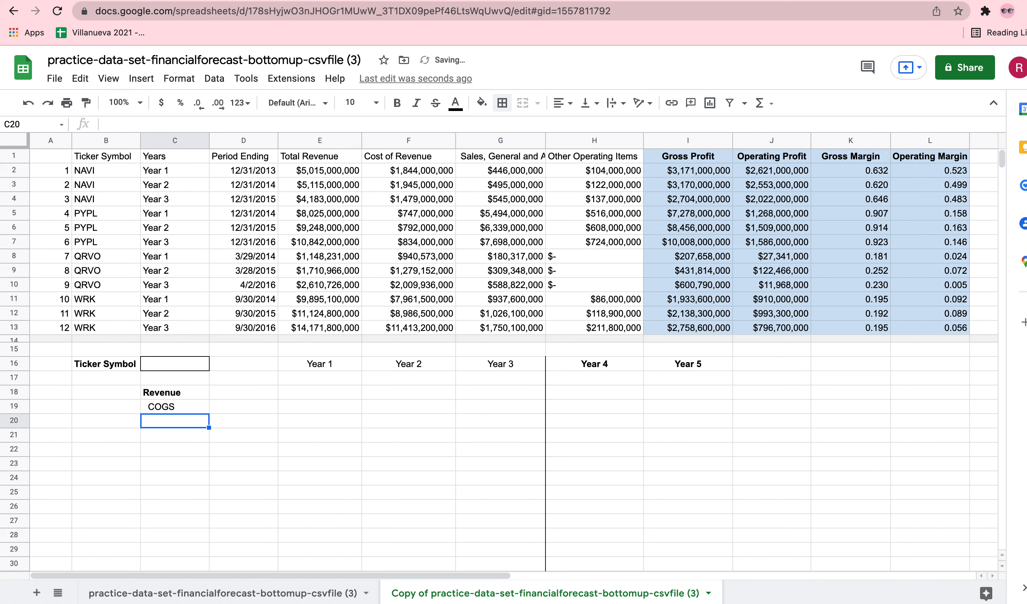
Enter the row label Gross Profit in C20 and make it bold.
text(Gro)
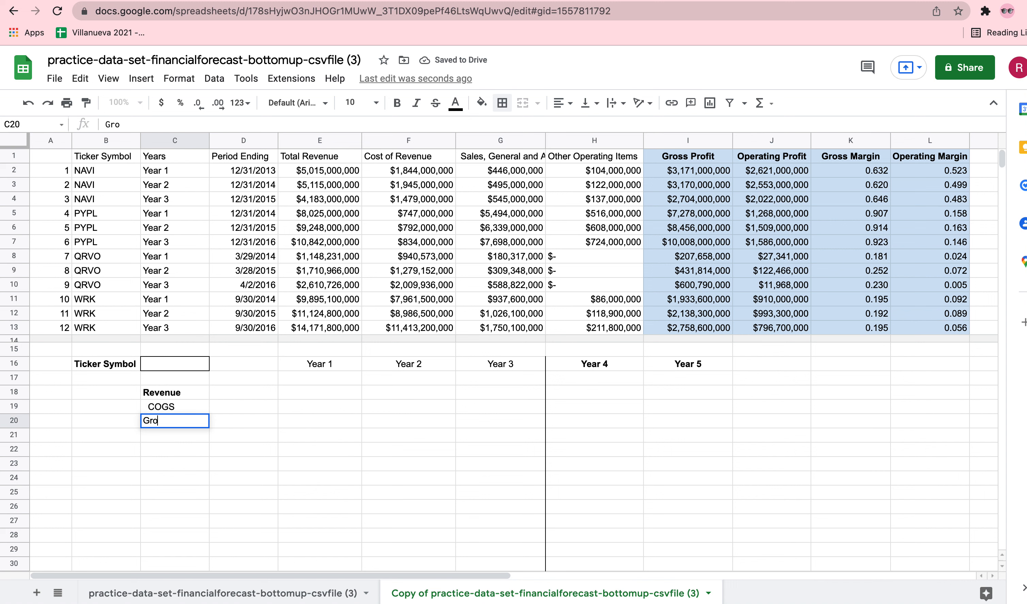
text(ss Profit)
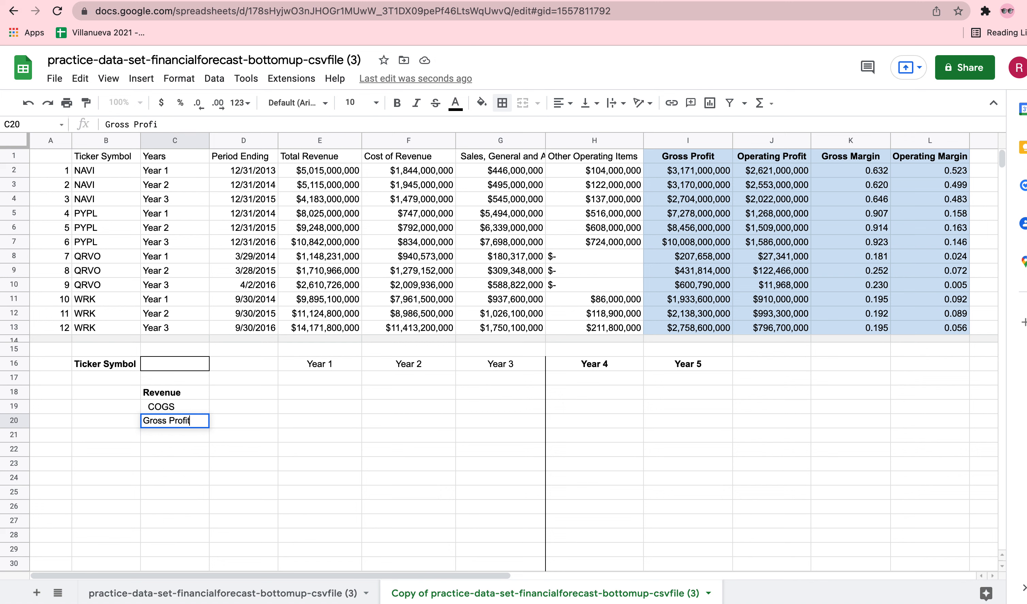
triple_click(166, 420)
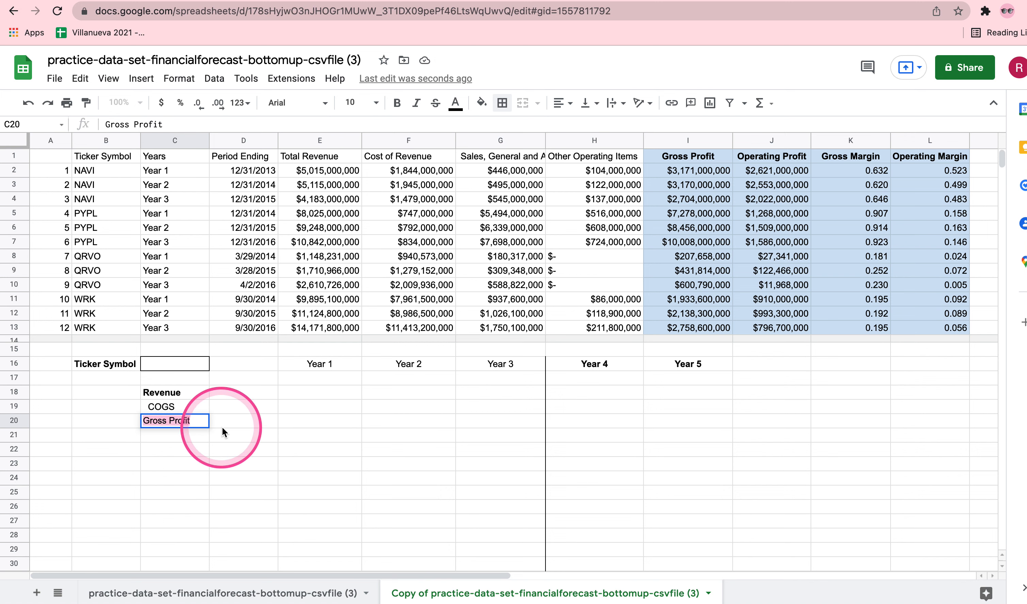
key(super+b)
click(298, 449)
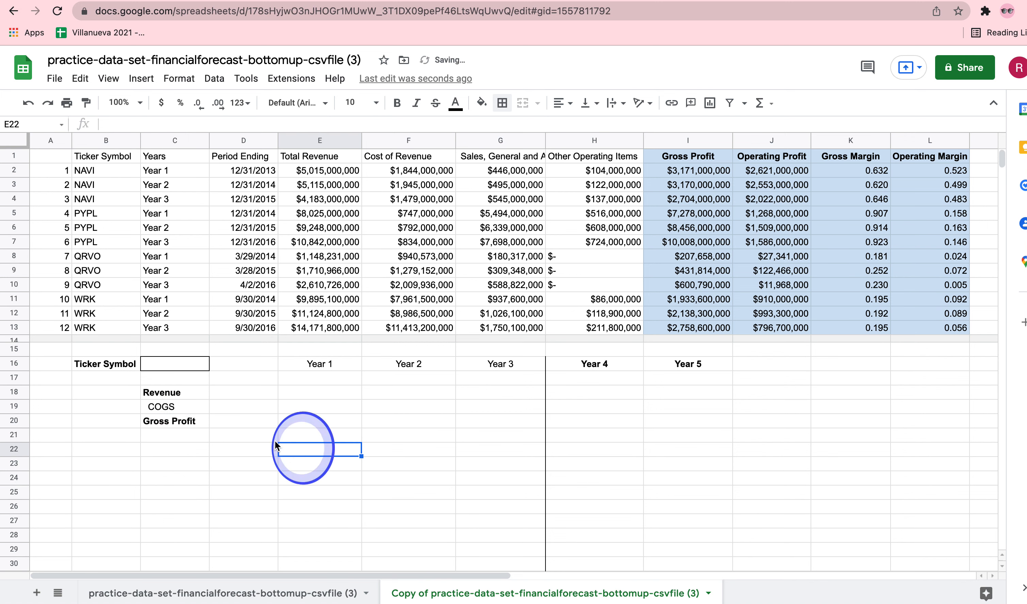
Enter the row label Sales General and Admin in C21, indented with a leading space.
double_click(193, 436)
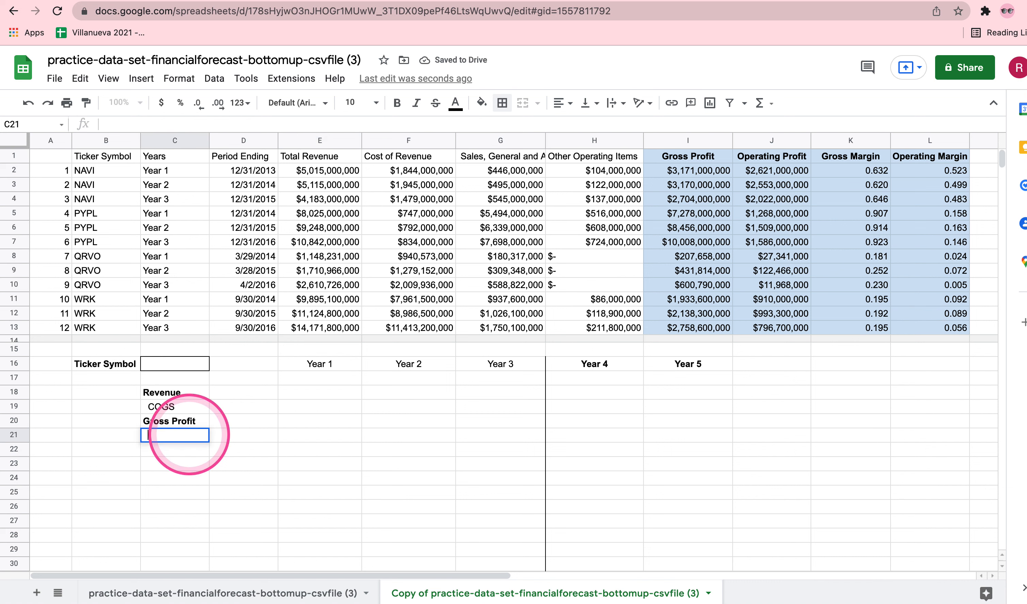
text(Sales General and Admin)
key(Return)
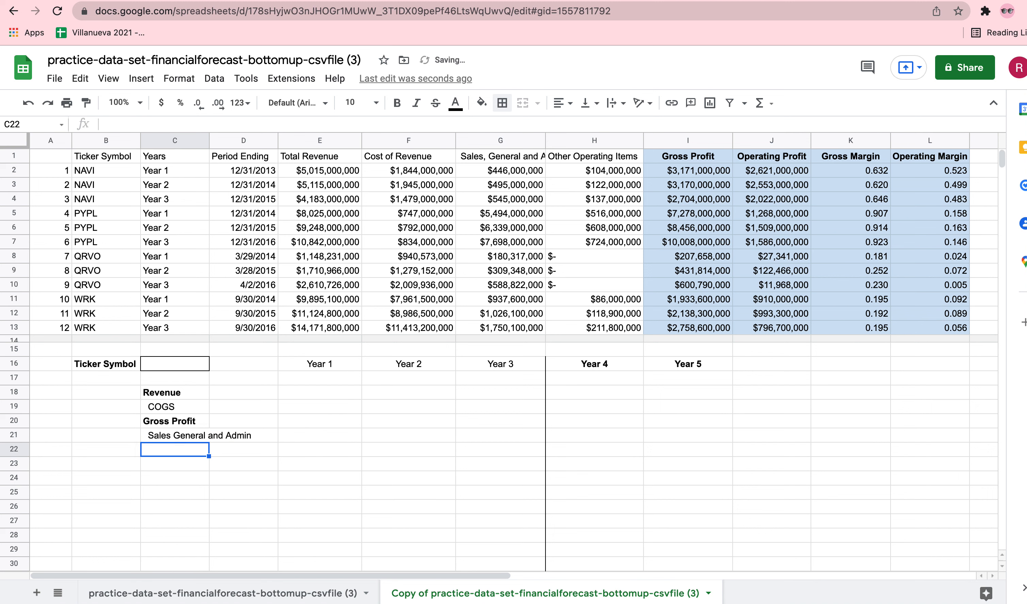
Enter the row label Other Operating Items in C22, indented with a leading space.
click(169, 456)
double_click(169, 456)
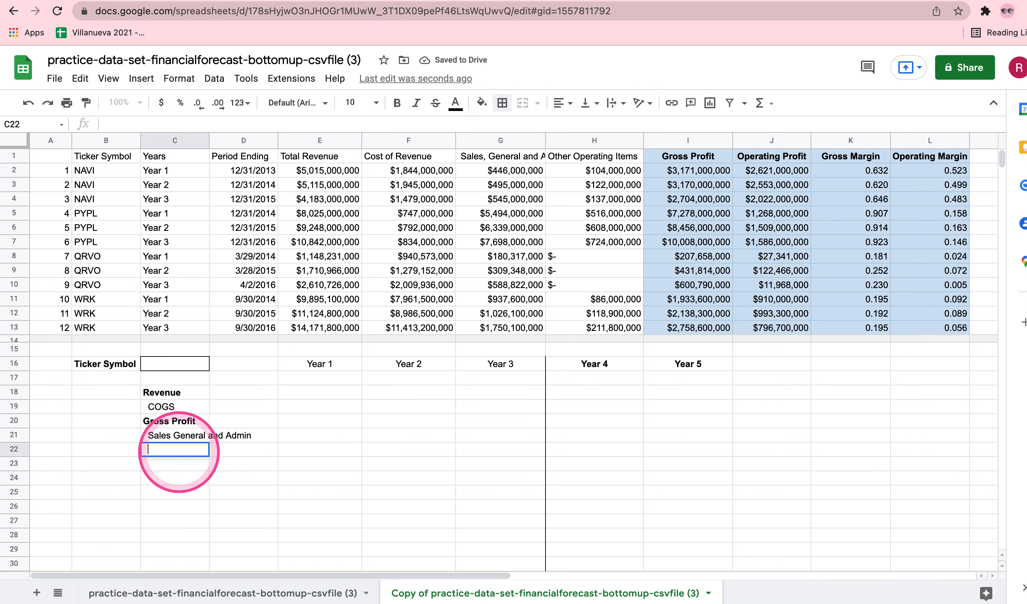
text(Other Operating I)
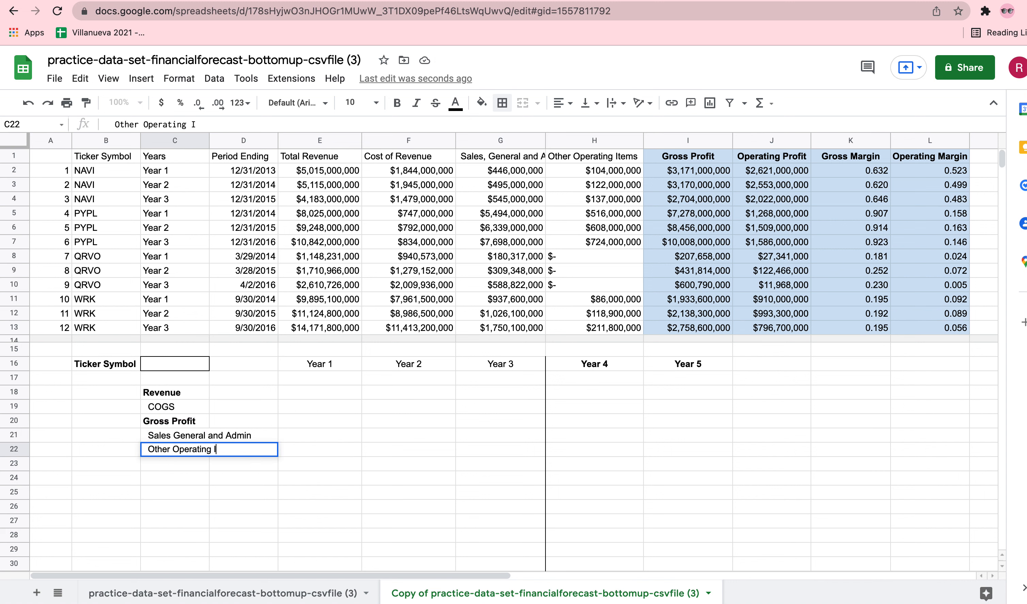
text(tems)
key(Return)
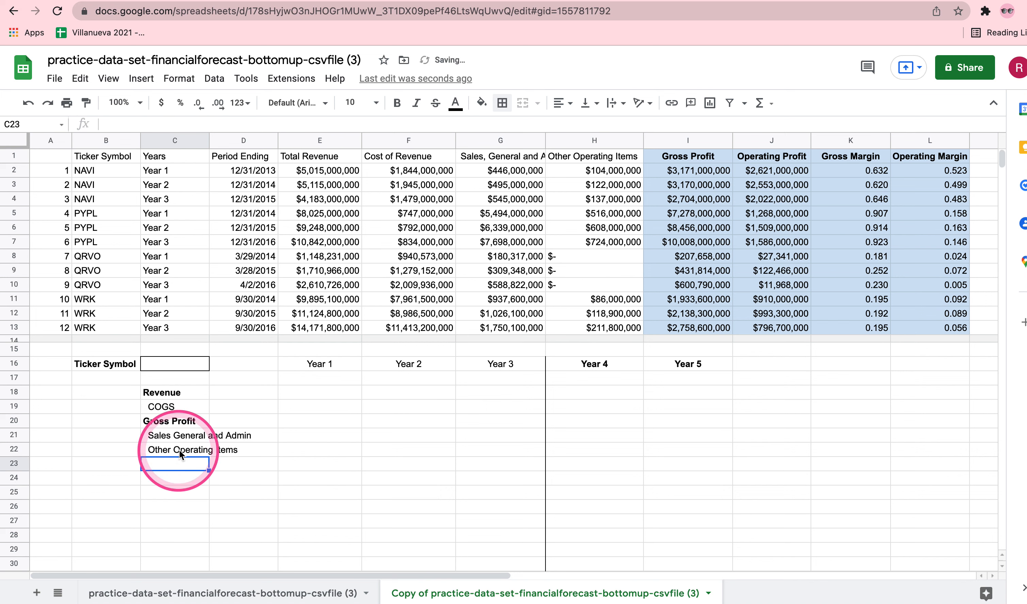
Enter the indented row label Total Operating Expenses in C23 and make it bold and italic.
double_click(182, 464)
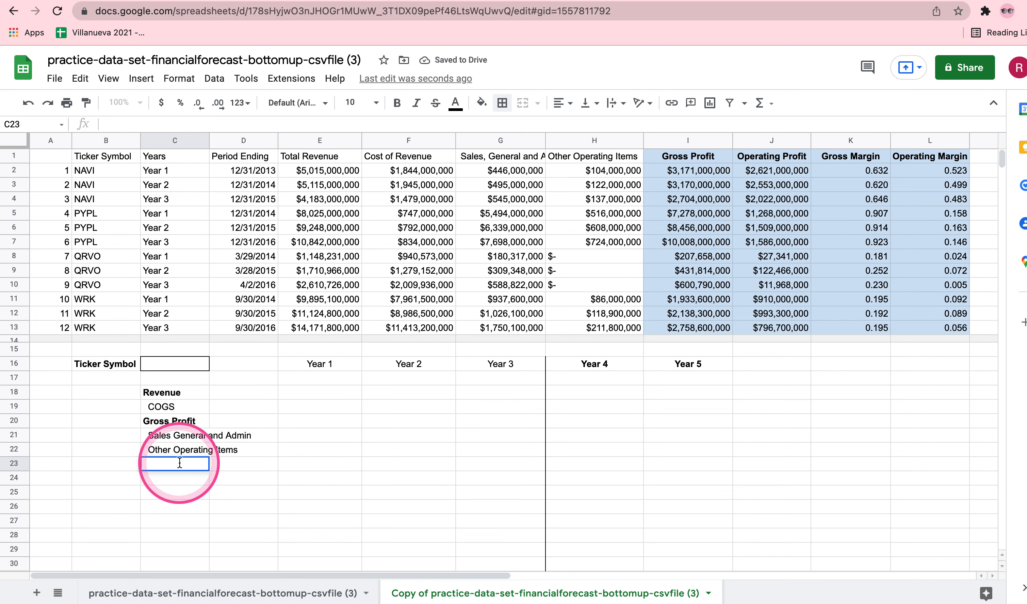
text(Toital )
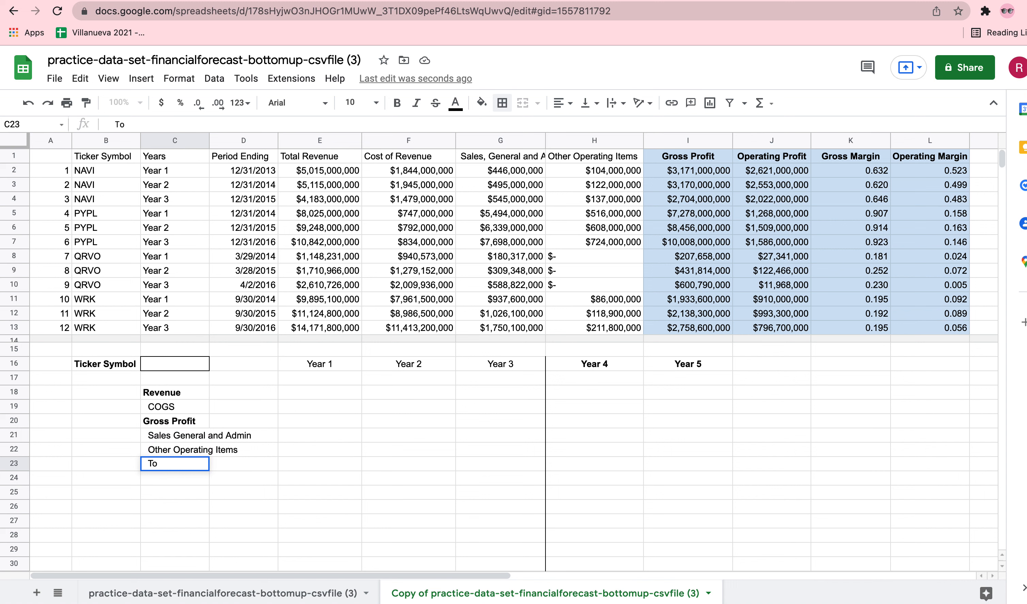
text(Operating Expenses)
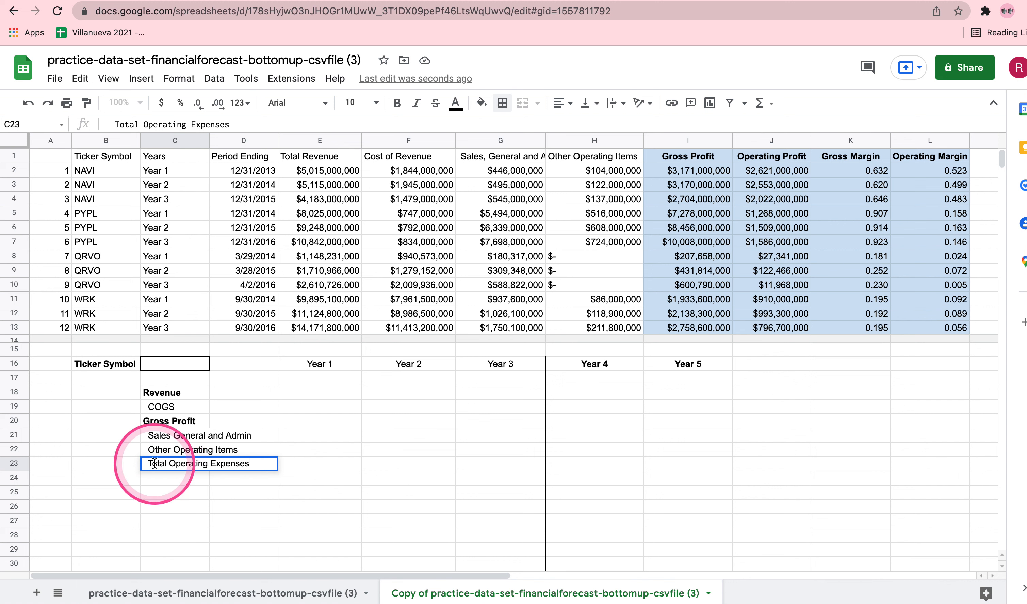
drag(148, 463, 299, 469)
key(ctrl+i)
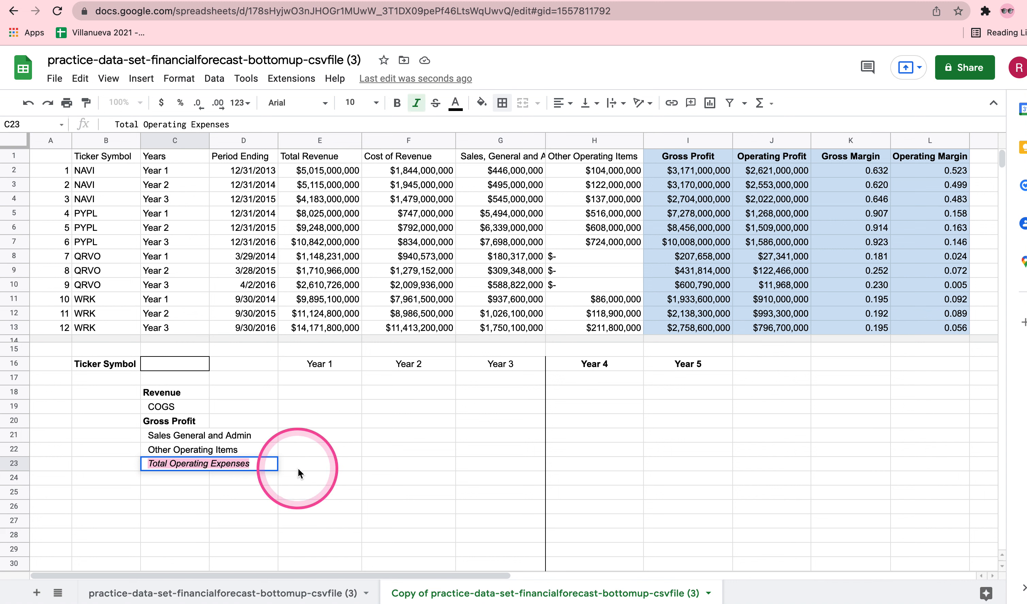
key(ctrl+b)
click(289, 503)
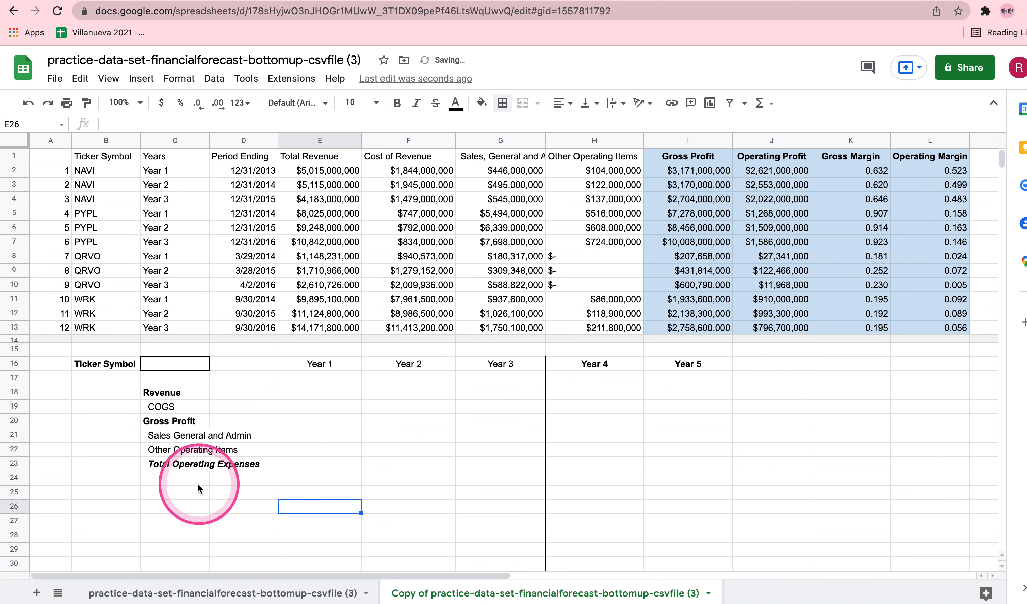
Enter the row label Operating Income/EBIT in C24 and make it bold.
click(160, 477)
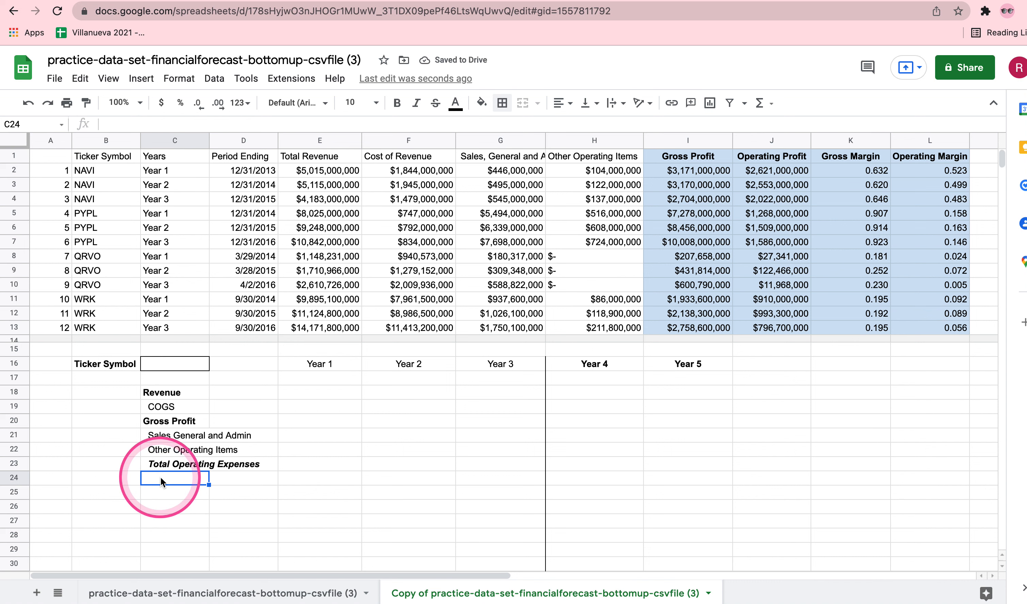
text(Operating Income/EBI)
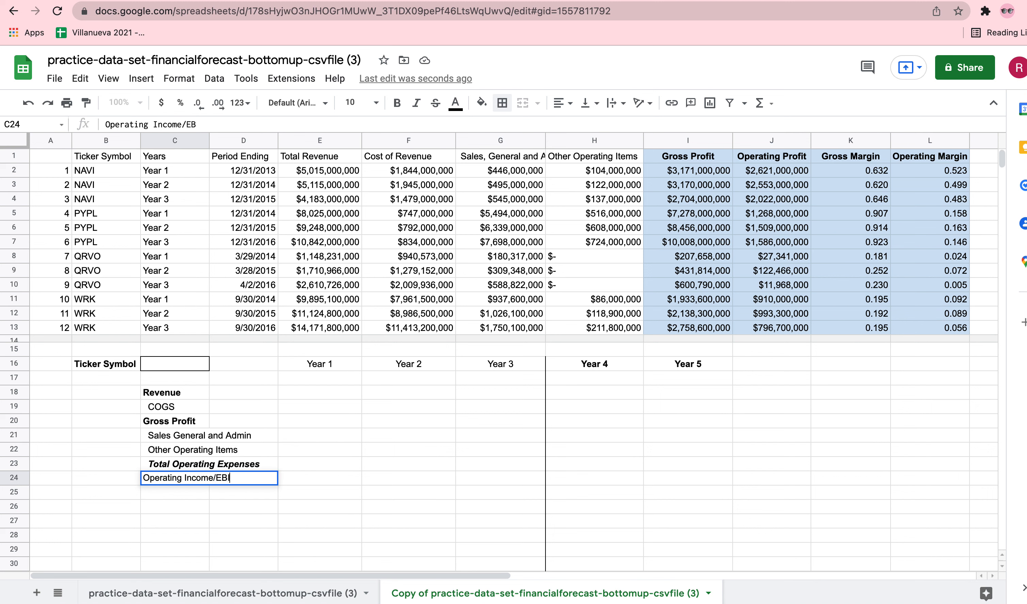
key(Return)
click(167, 479)
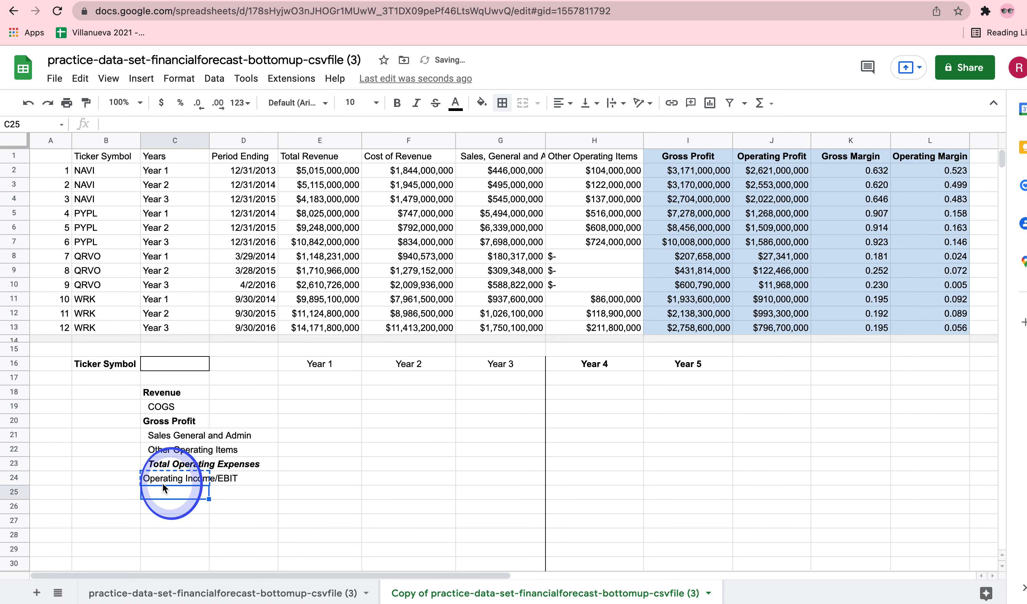
key(Delete)
key(super+z)
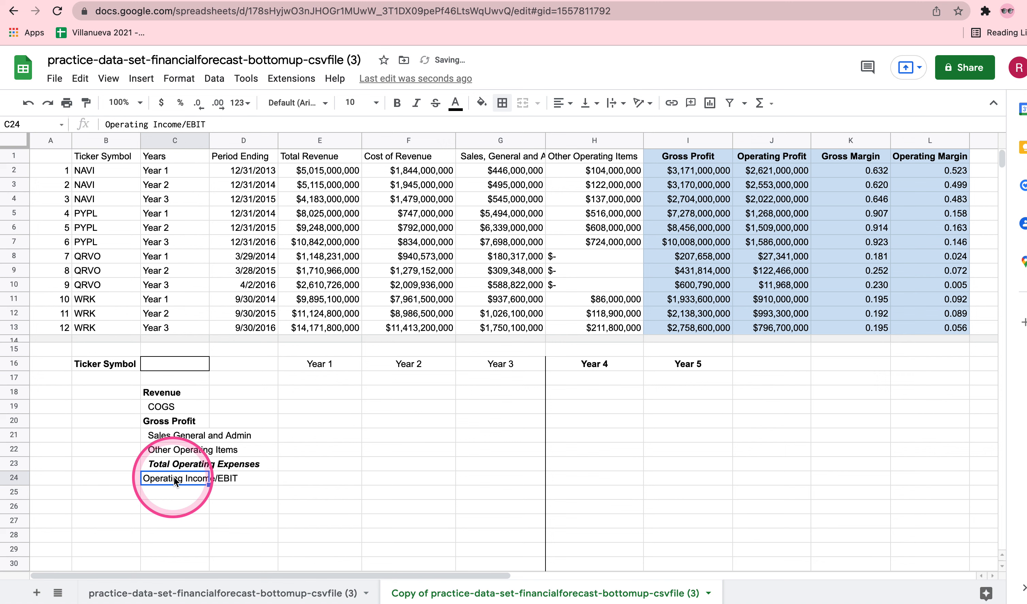
key(super+b)
Fill the Operating Income/EBIT row across C24:I24 with light orange.
drag(175, 481, 677, 483)
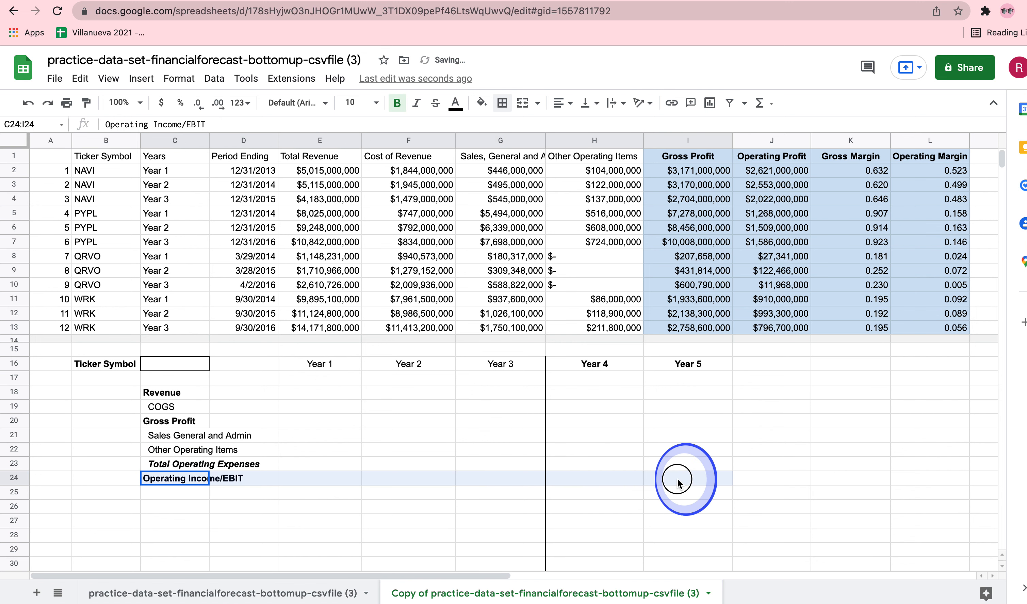
click(482, 103)
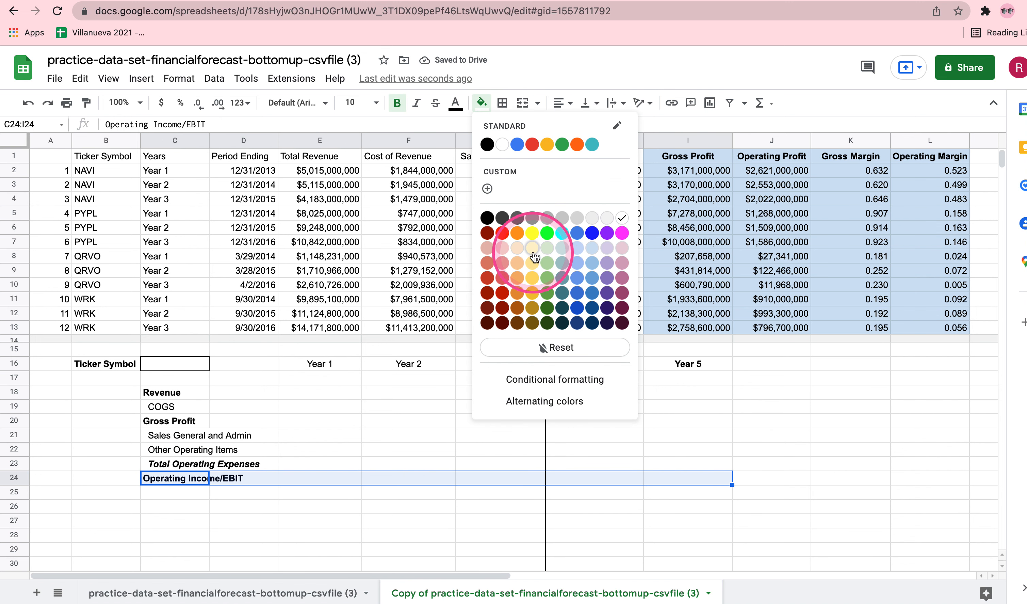
click(518, 247)
click(374, 520)
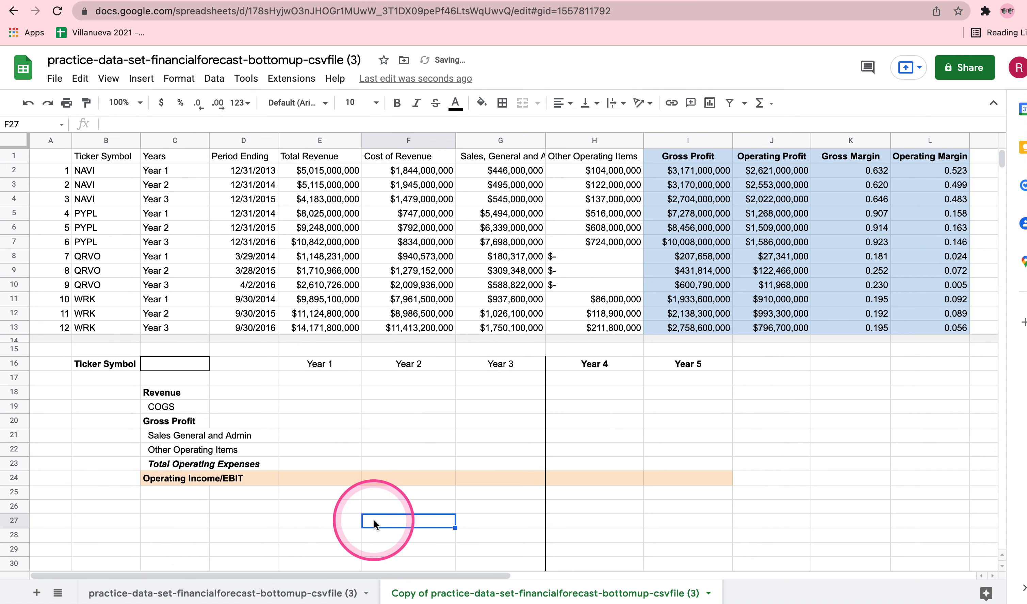
Enter the section heading Operating Statistics in C26 and make it bold.
scroll(374, 520, down, 3)
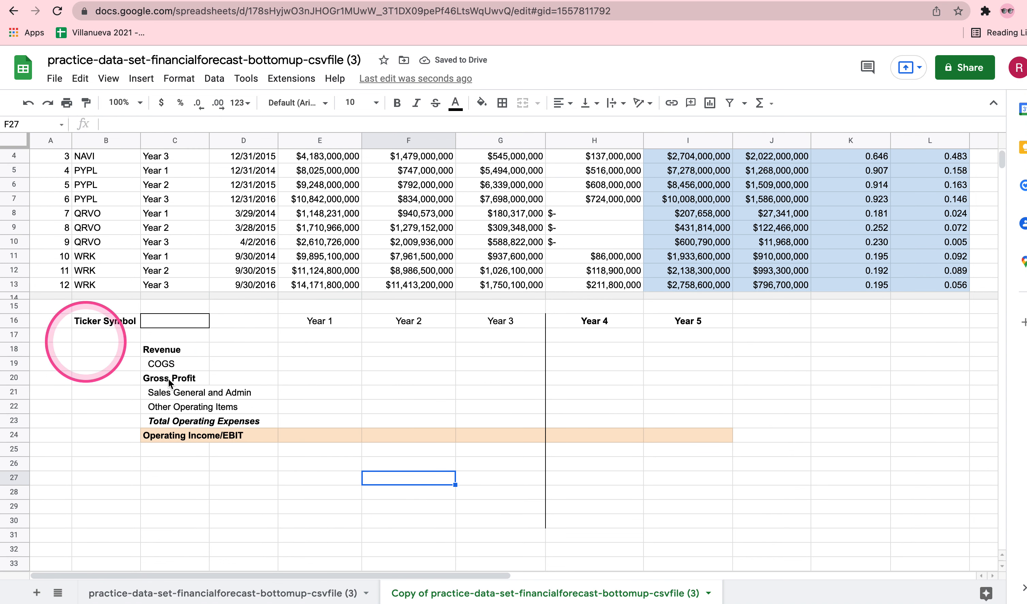
scroll(300, 398, down, 1)
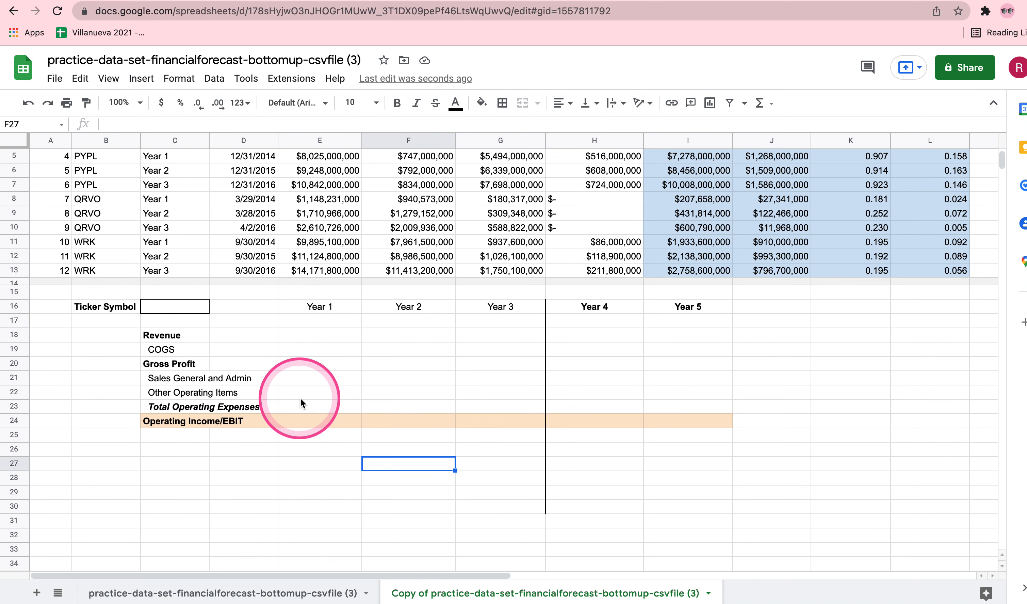
scroll(300, 399, down, 1)
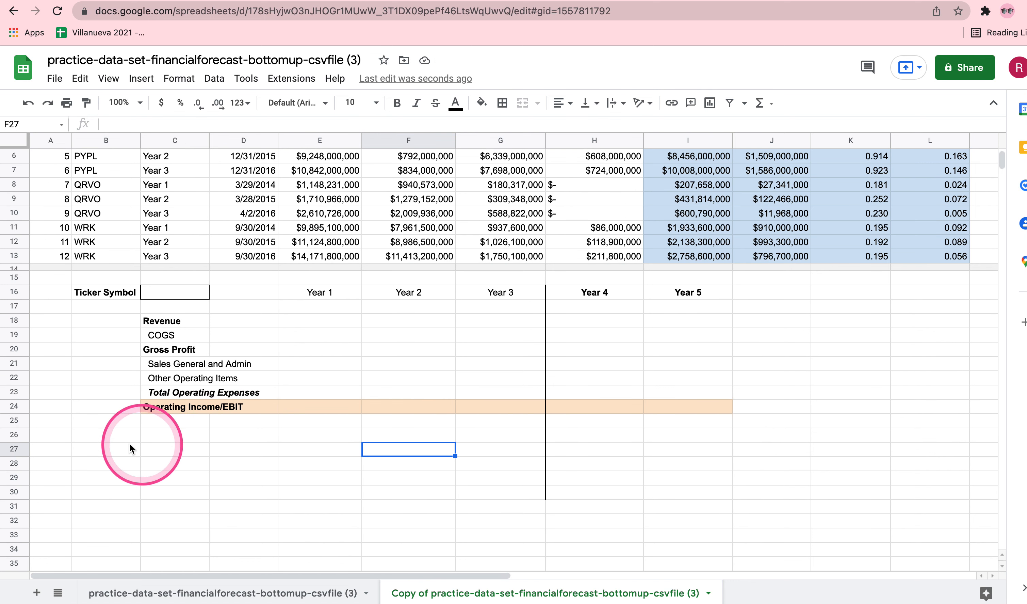
click(162, 435)
text(Operating)
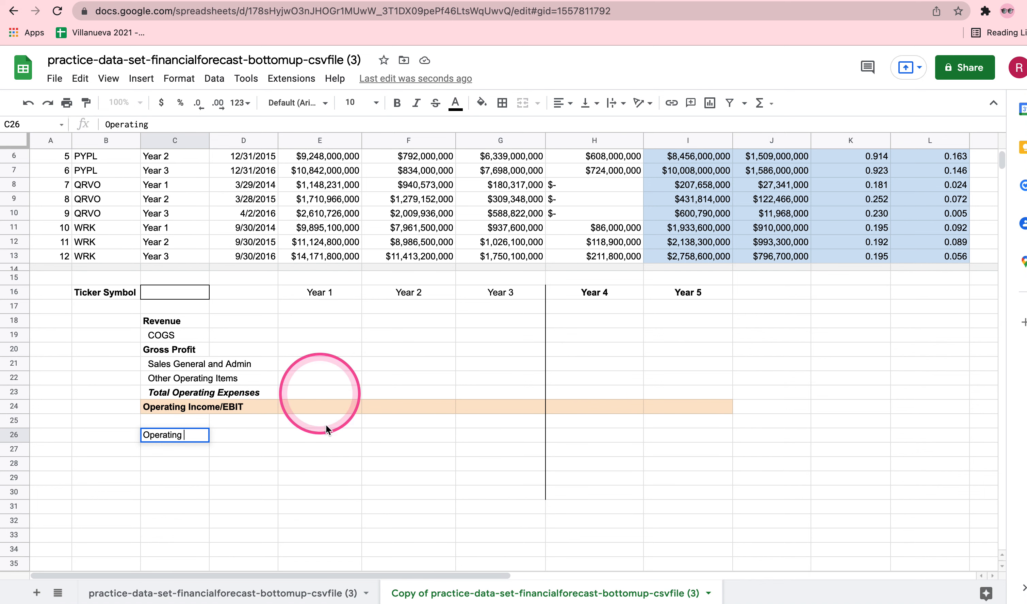
click(191, 436)
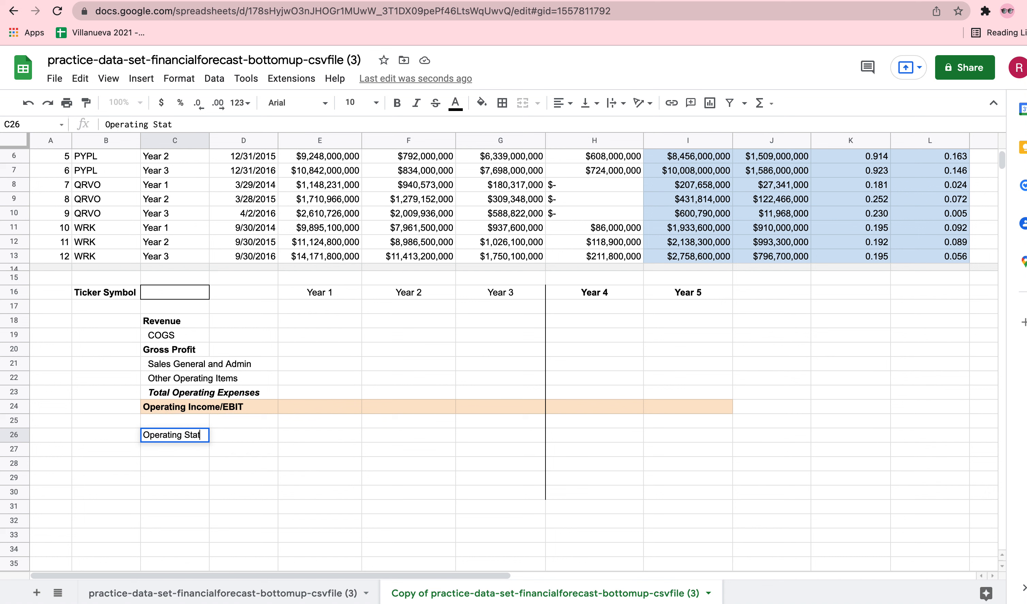
text(Statisctics)
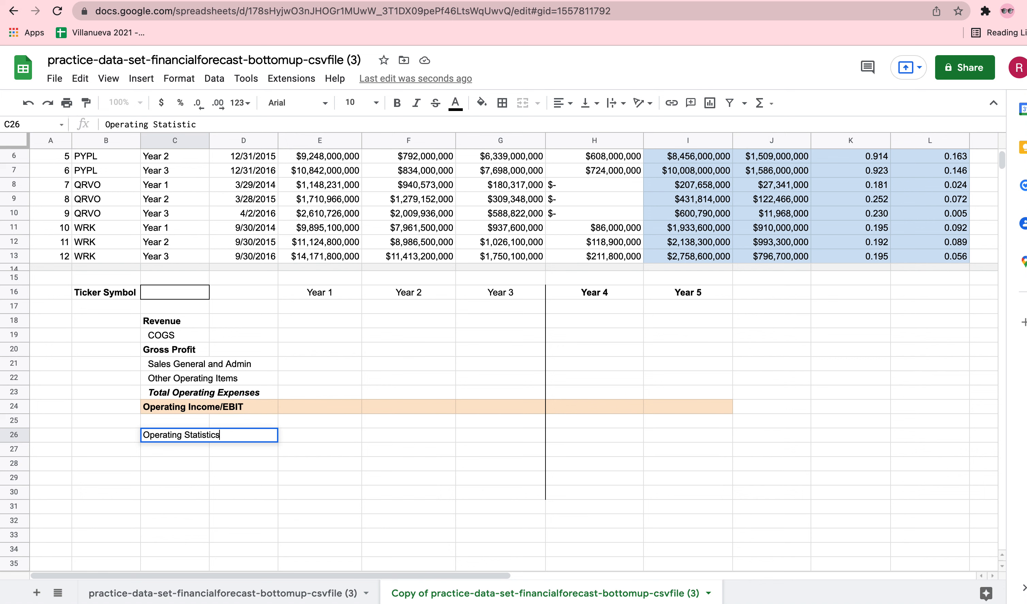
key(Return)
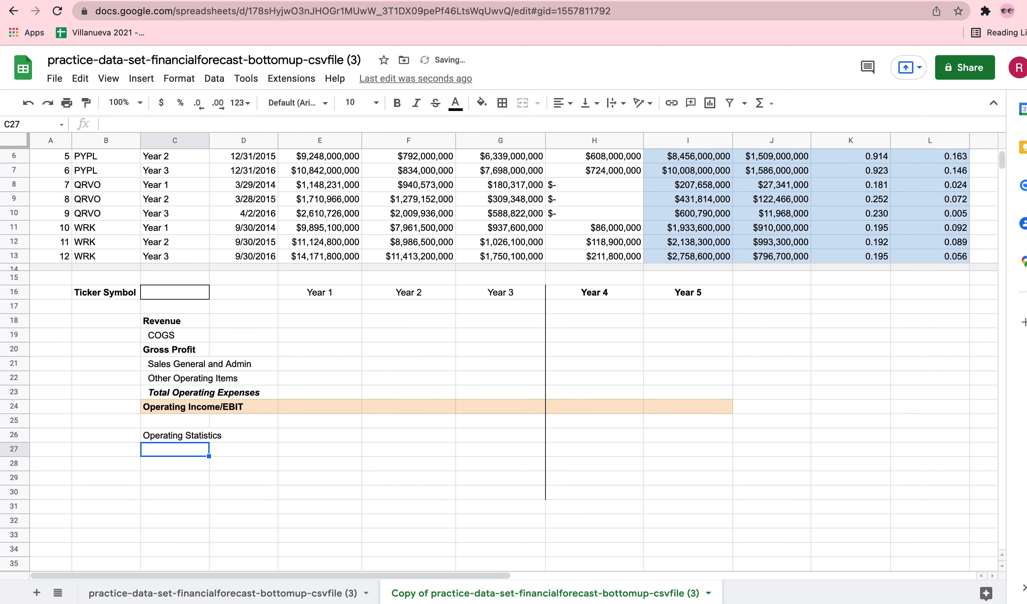
click(171, 439)
key(cmd+b)
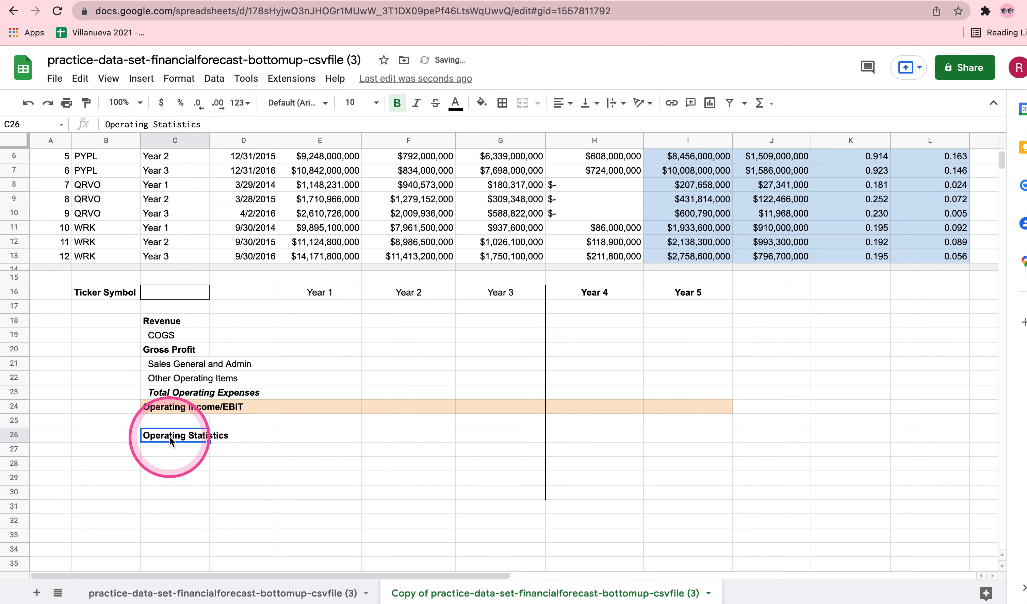
click(162, 459)
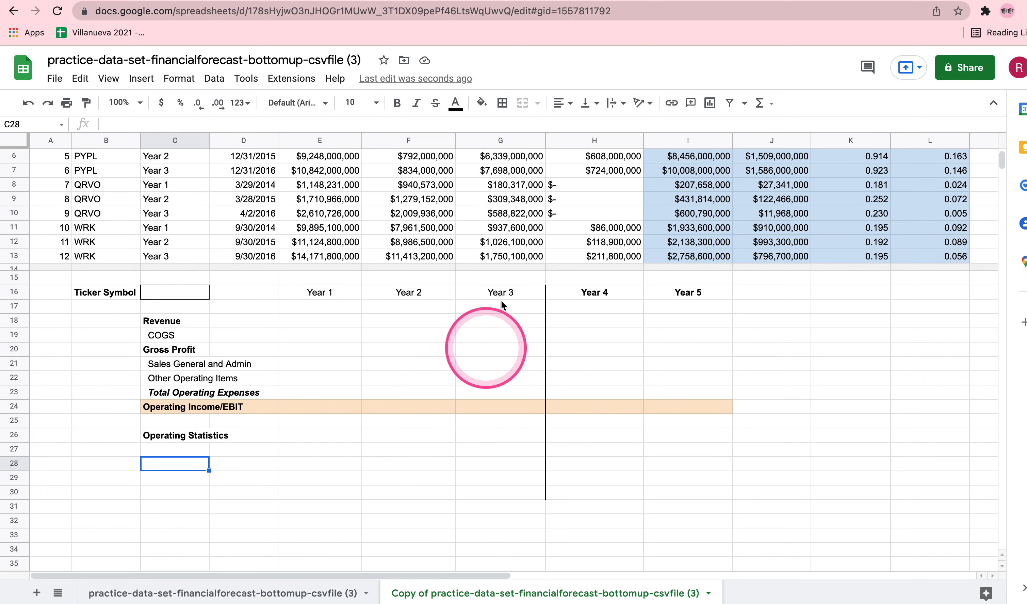
Merge cells E26:G26 and enter the heading Historical Data in the merged cell.
drag(292, 435, 518, 436)
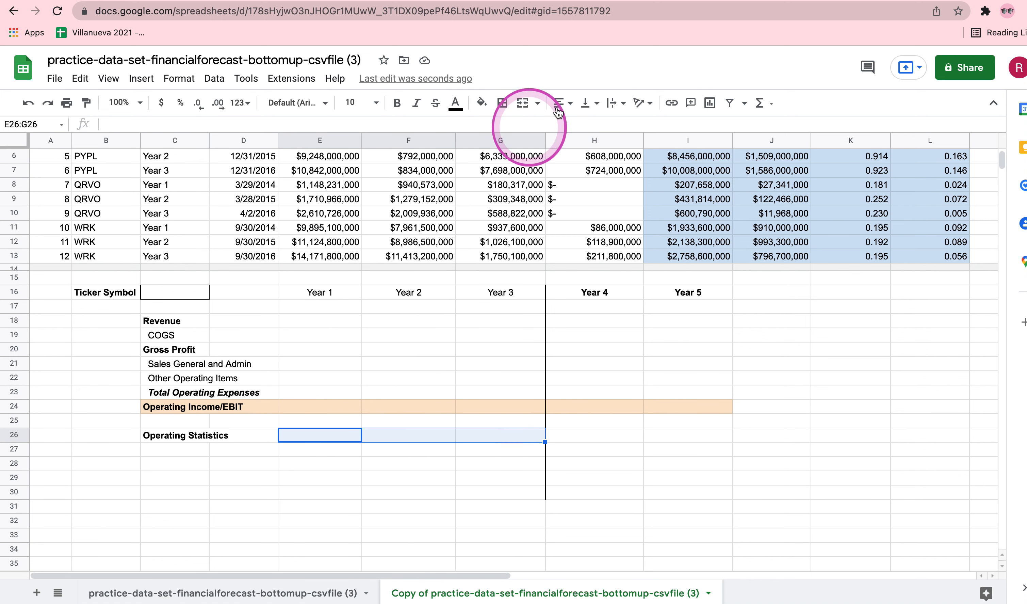
click(523, 103)
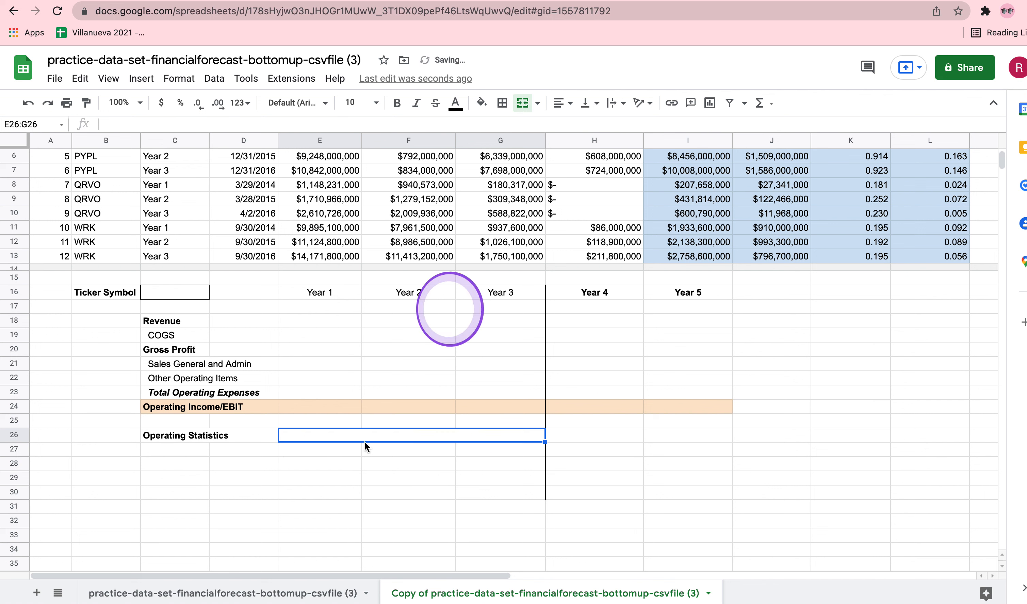
double_click(348, 434)
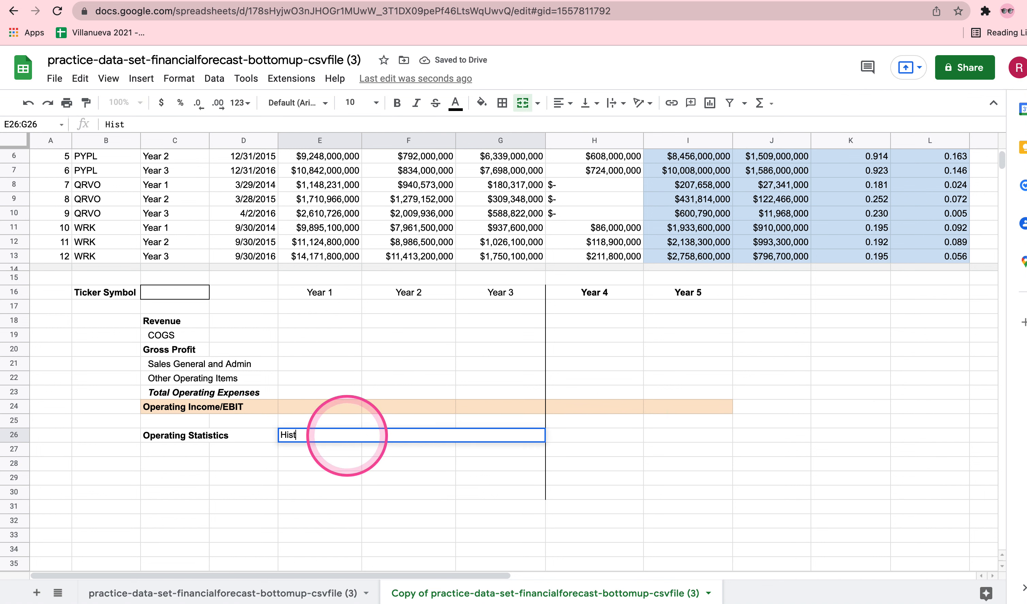
text(cal )
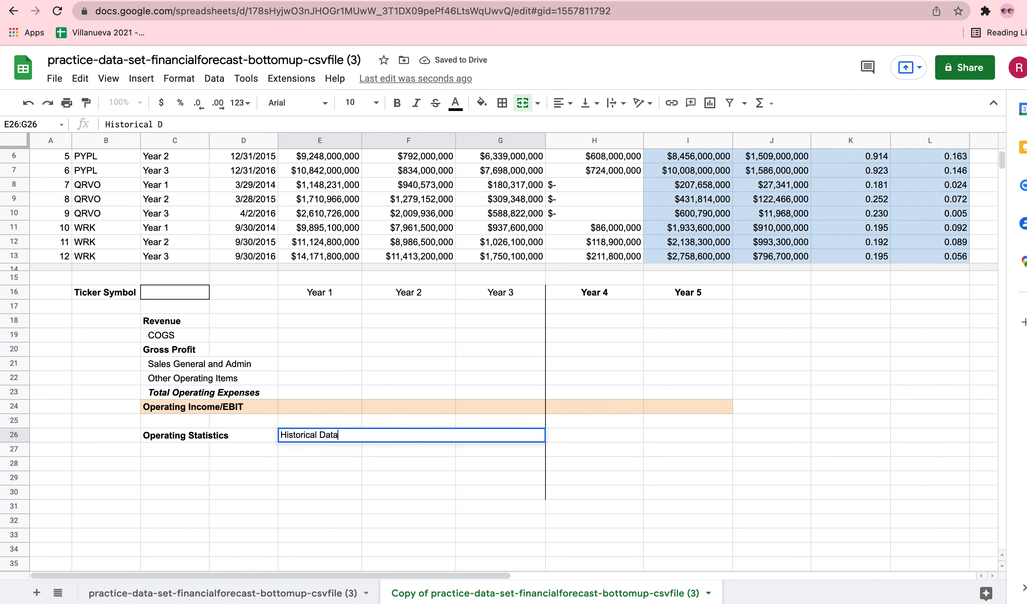
text(Data)
key(Return)
click(408, 438)
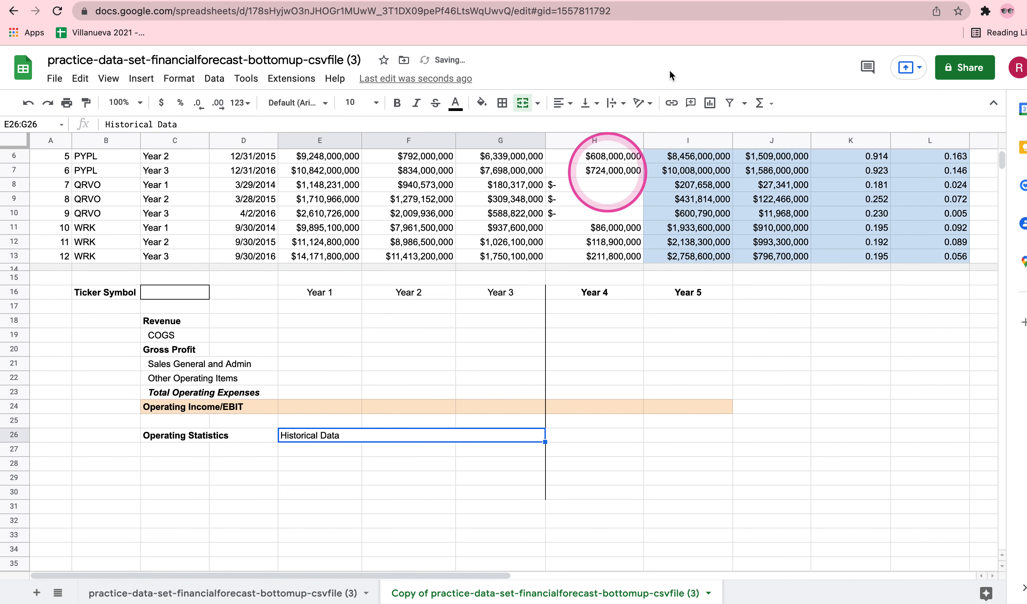
Center the Historical Data heading in the merged cell E26:G26 and make it bold.
click(563, 103)
click(578, 126)
click(397, 102)
Merge cells H26:I26 and enter the heading Assumptions in the merged cell.
drag(581, 436, 679, 435)
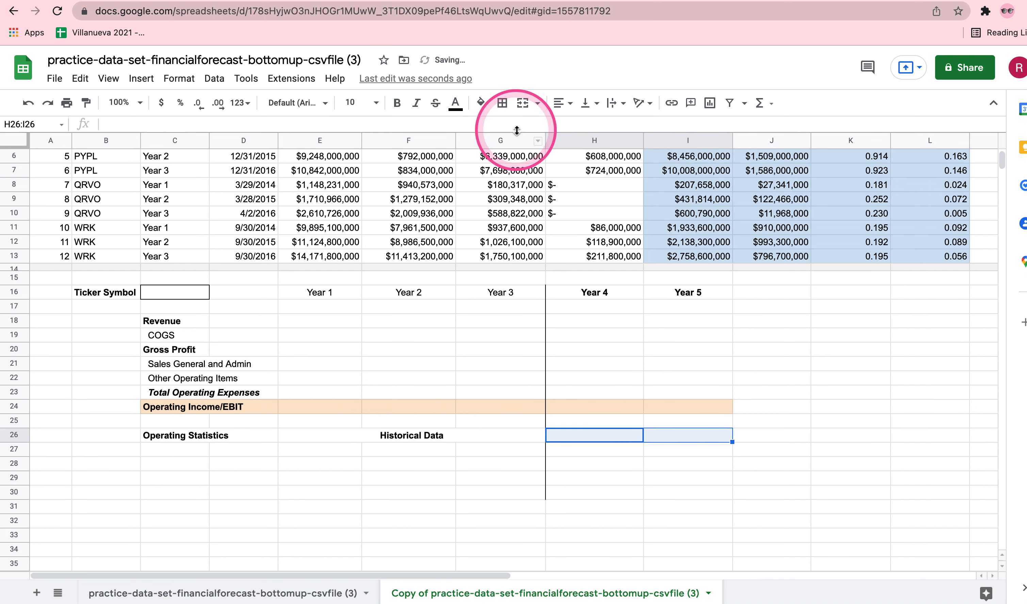
click(523, 102)
double_click(629, 436)
text(Assump)
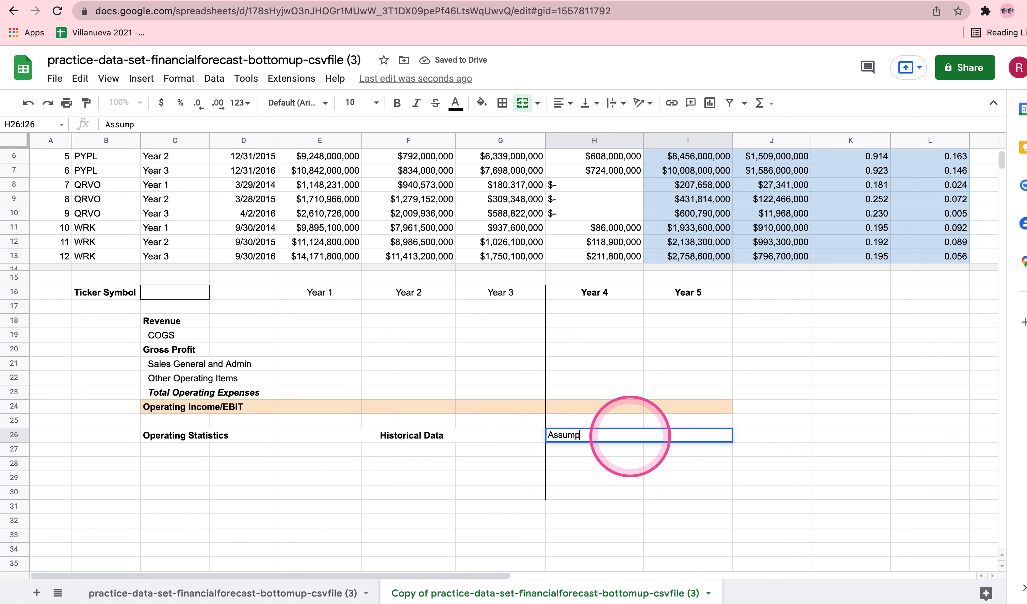
text(tions)
key(Return)
Center the Assumptions heading in H26:I26 and make it bold.
click(636, 435)
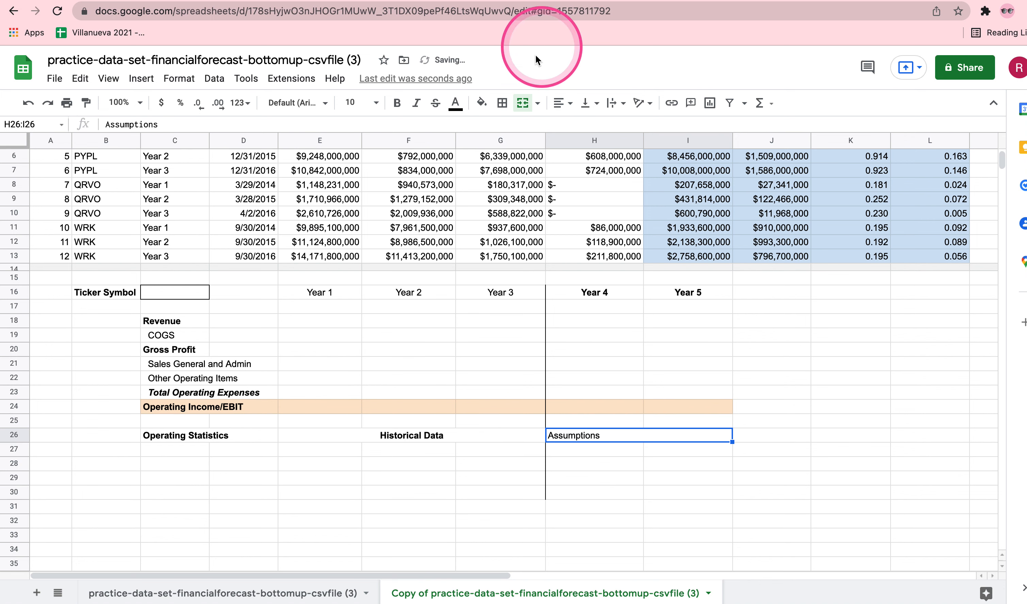
click(562, 103)
click(577, 123)
click(397, 104)
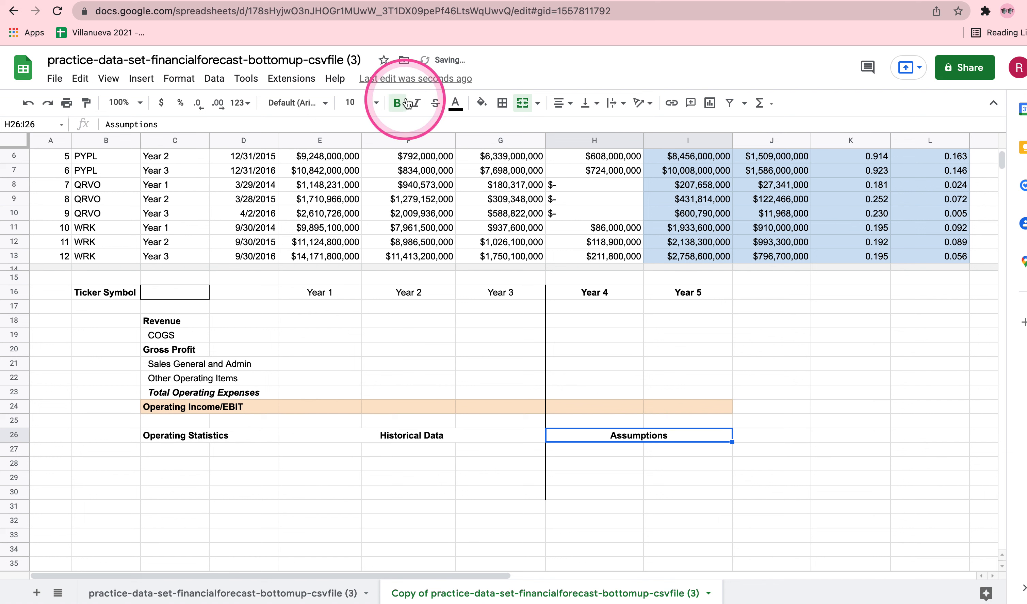
Enter the row labels Revenue Growth (%), Gross Margin and Operating Margin in C27:C29.
click(188, 451)
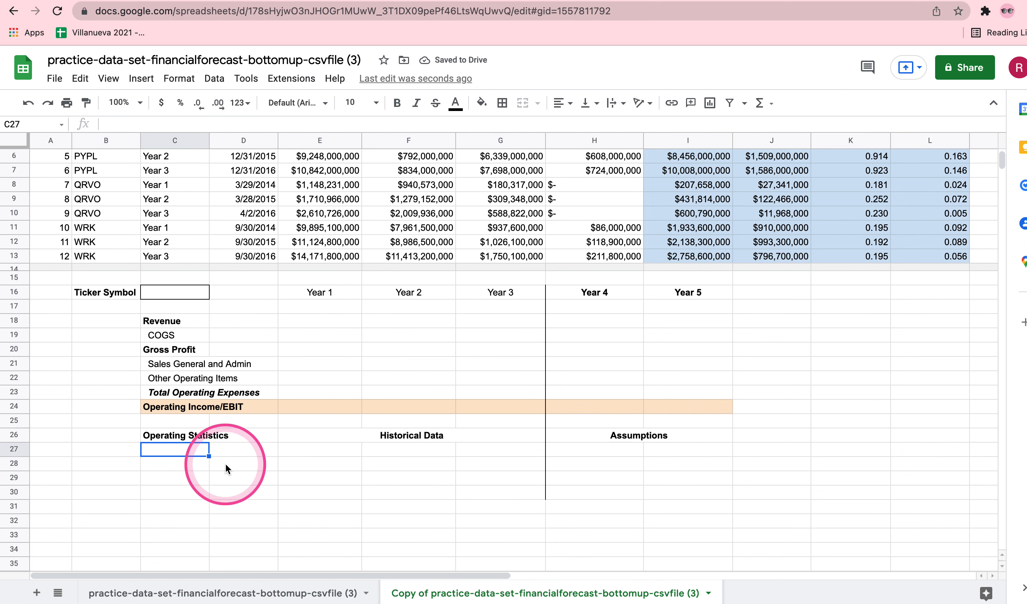
text(Revenue)
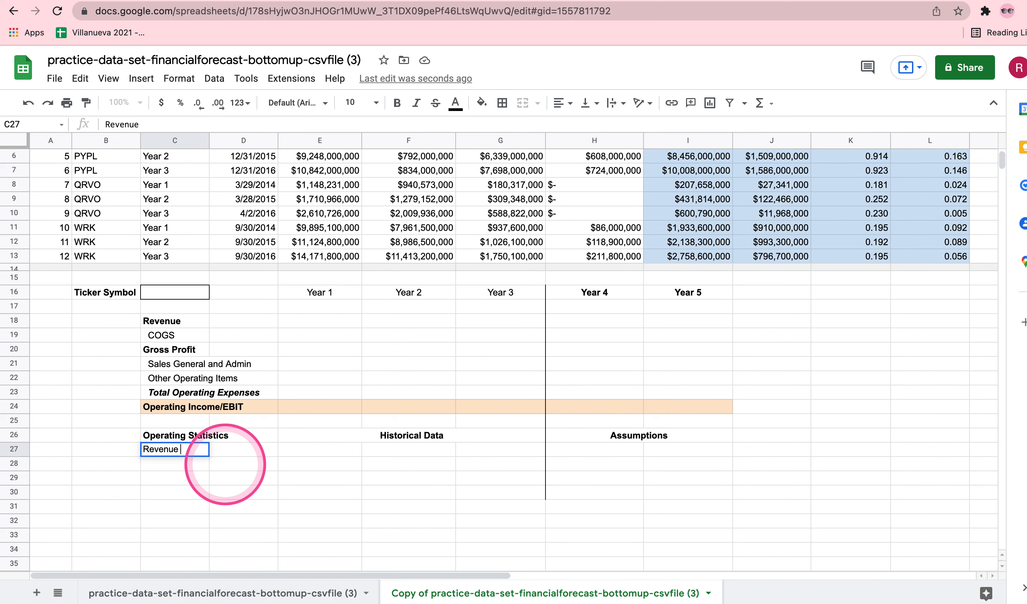
text( Growth (%)
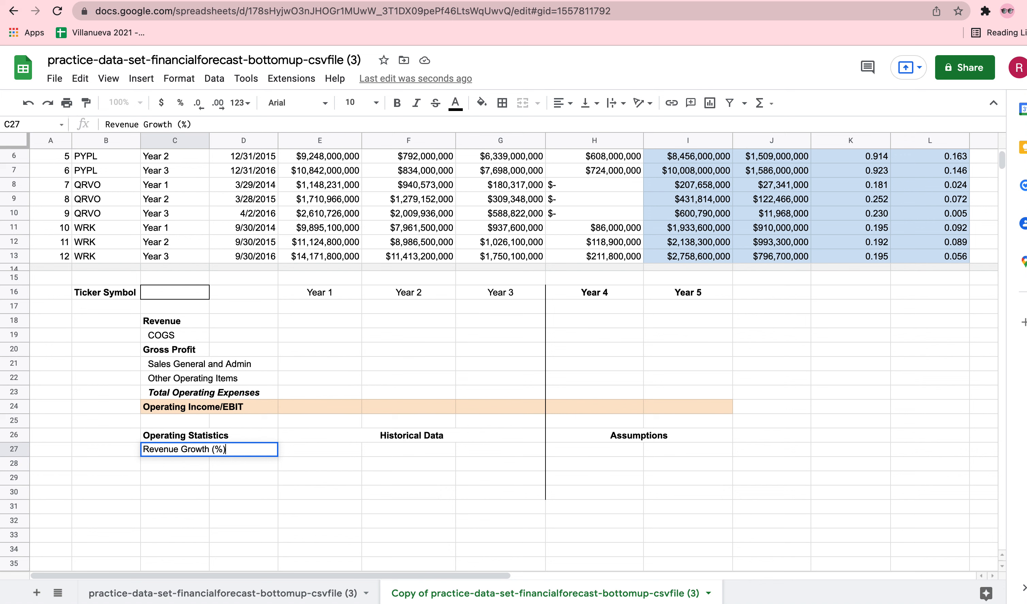
key(Return)
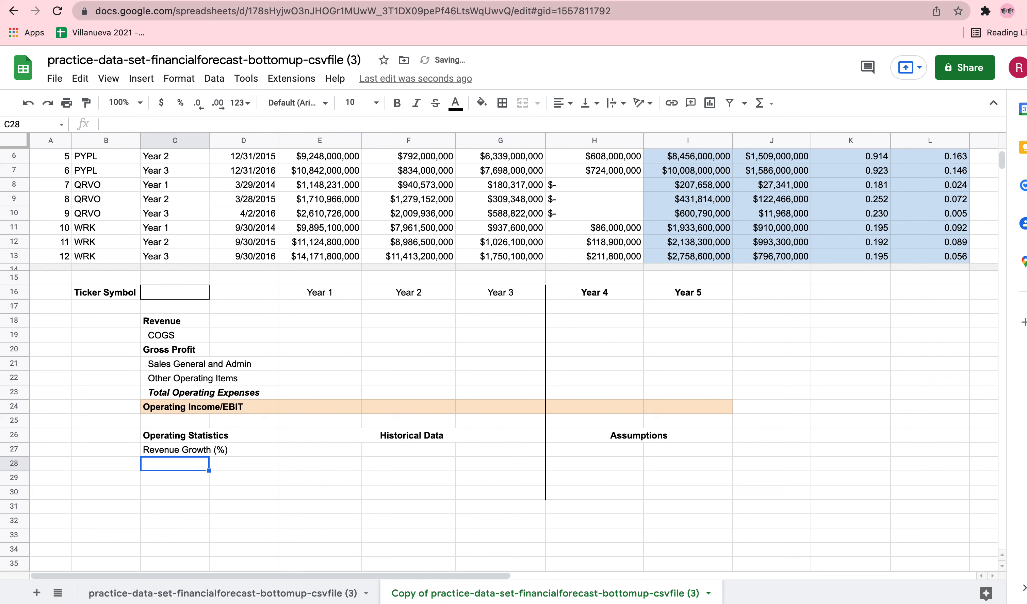
text(Gross Marg)
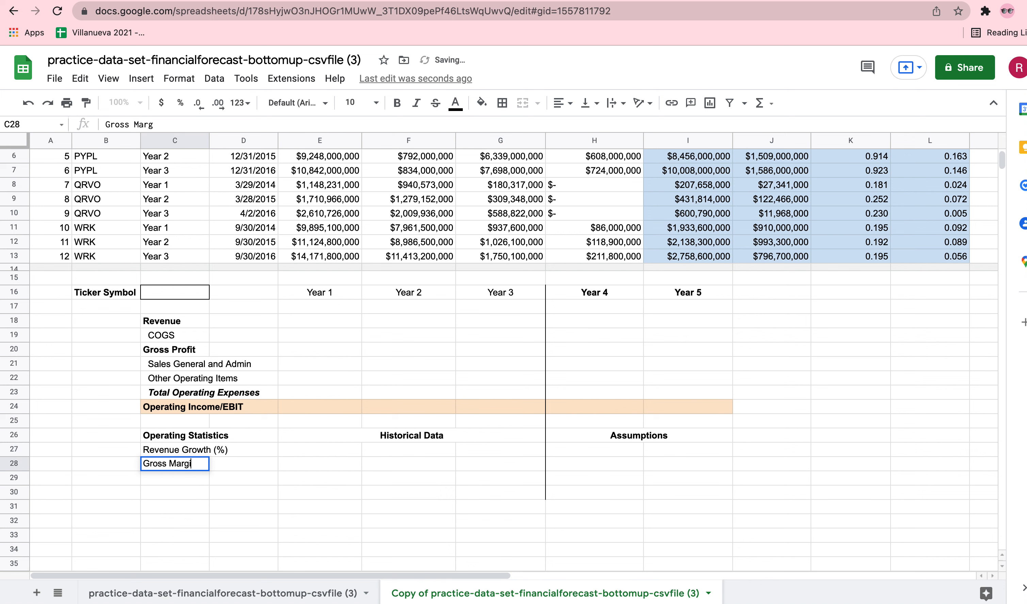
text(in)
key(Return)
text(Operat)
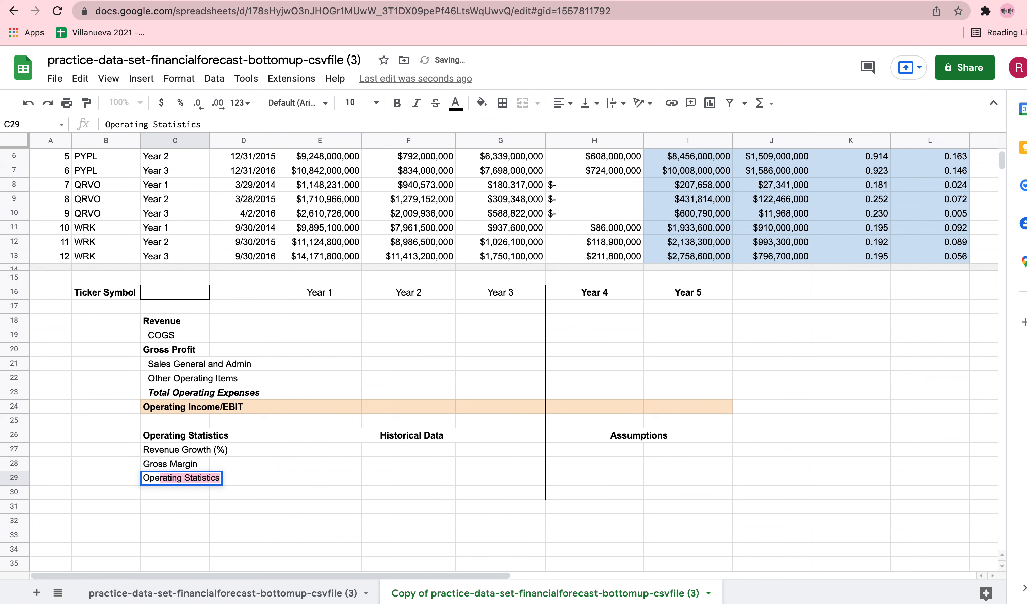
text(ing)
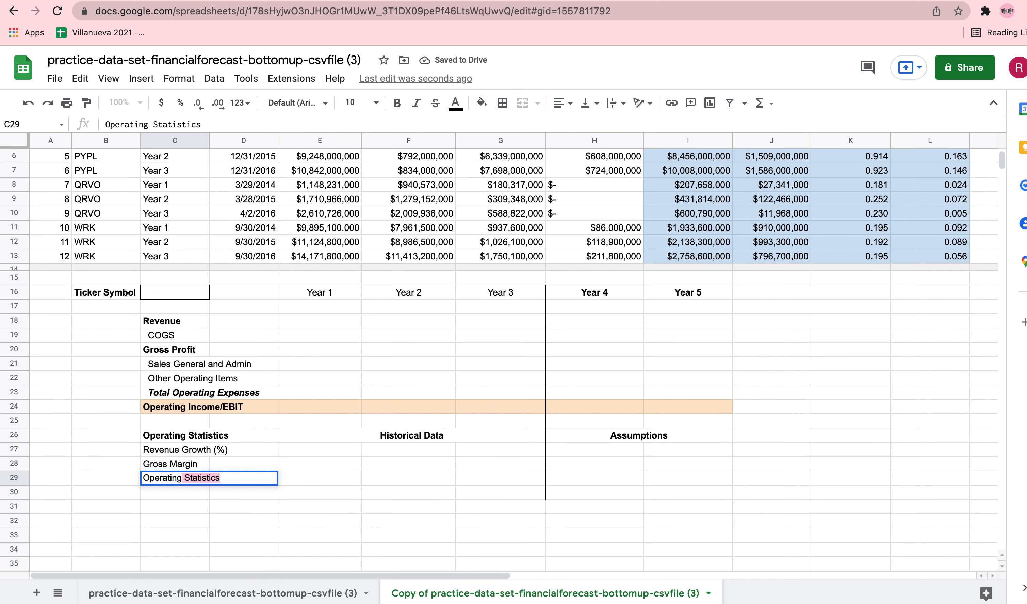
text( Margin)
key(Return)
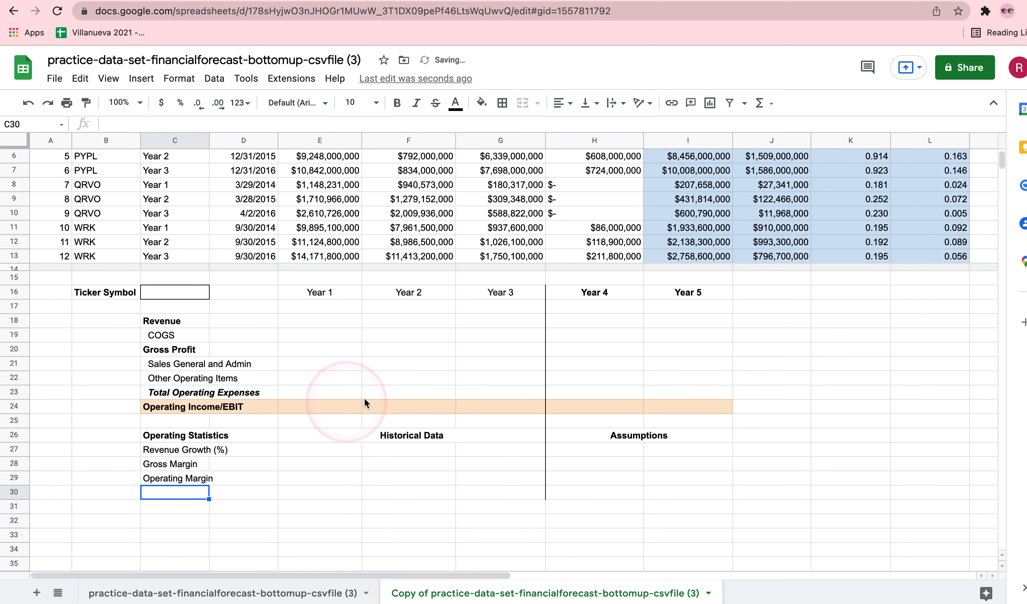
Outline the income table C17:I24 with a thicker black outer border.
scroll(438, 446, down, 2)
scroll(404, 404, up, 1)
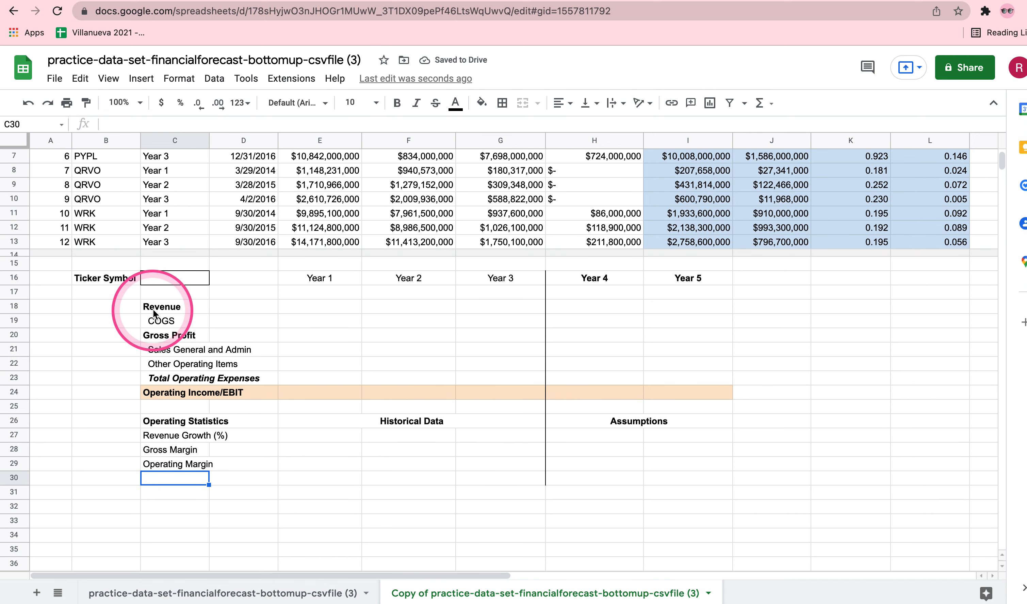
drag(137, 297, 677, 389)
click(326, 336)
drag(152, 297, 679, 393)
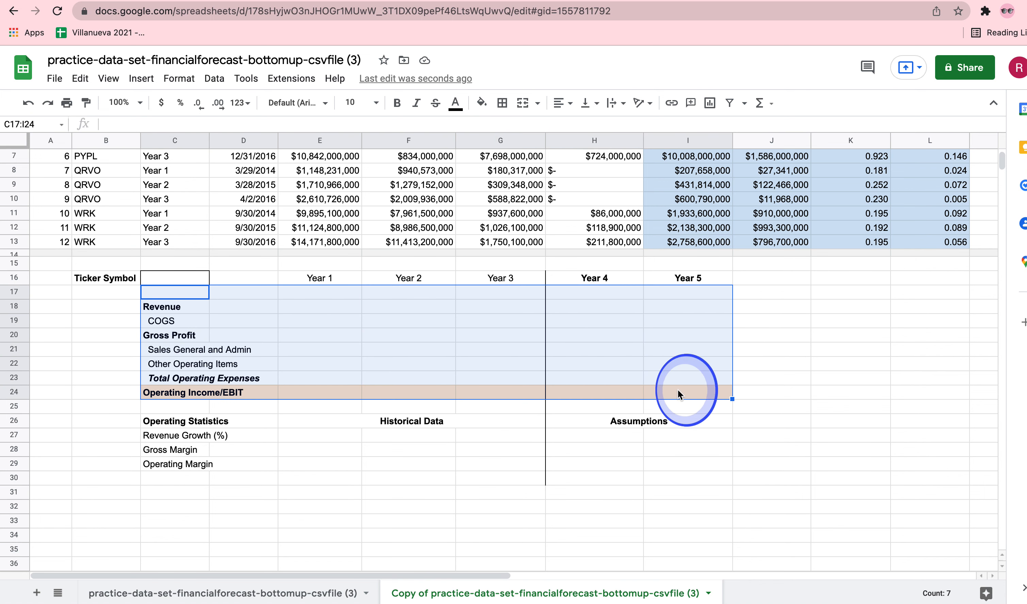
click(502, 103)
click(611, 139)
click(609, 149)
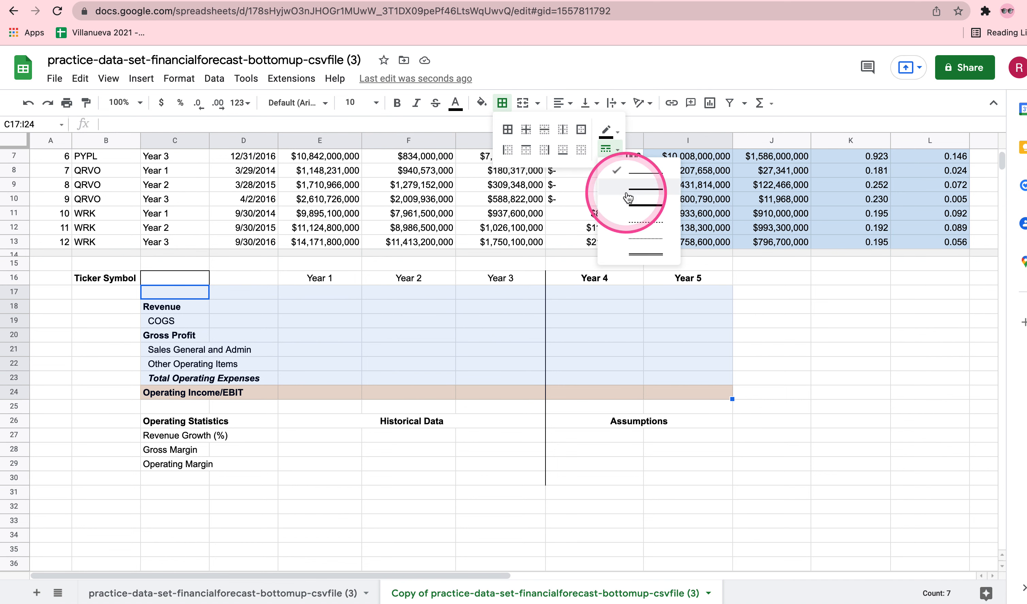
click(628, 194)
click(582, 130)
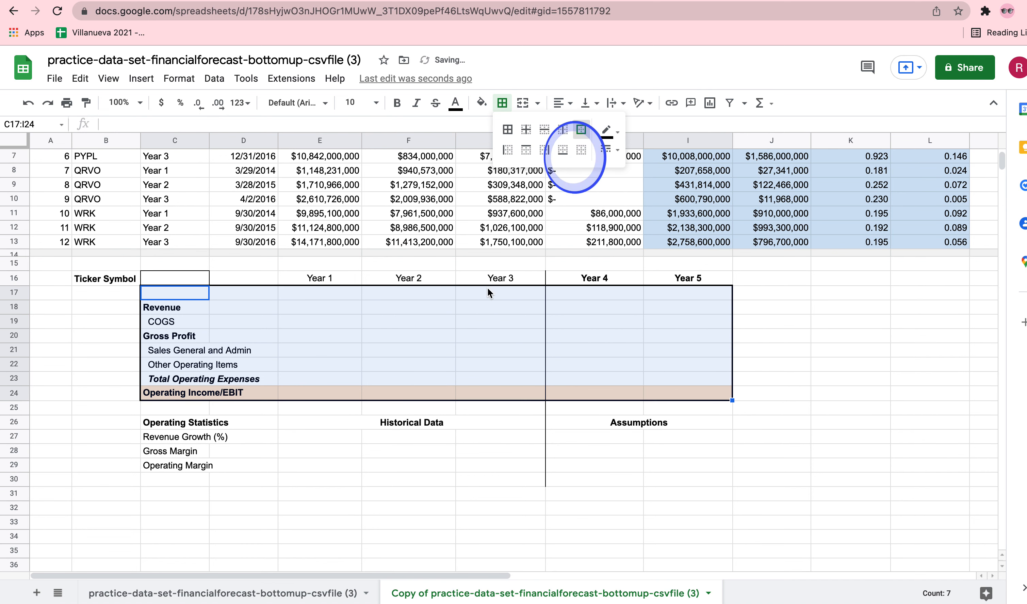
Apply the same thicker outer border around the Operating Statistics block C26:I29.
click(246, 442)
drag(145, 425, 639, 473)
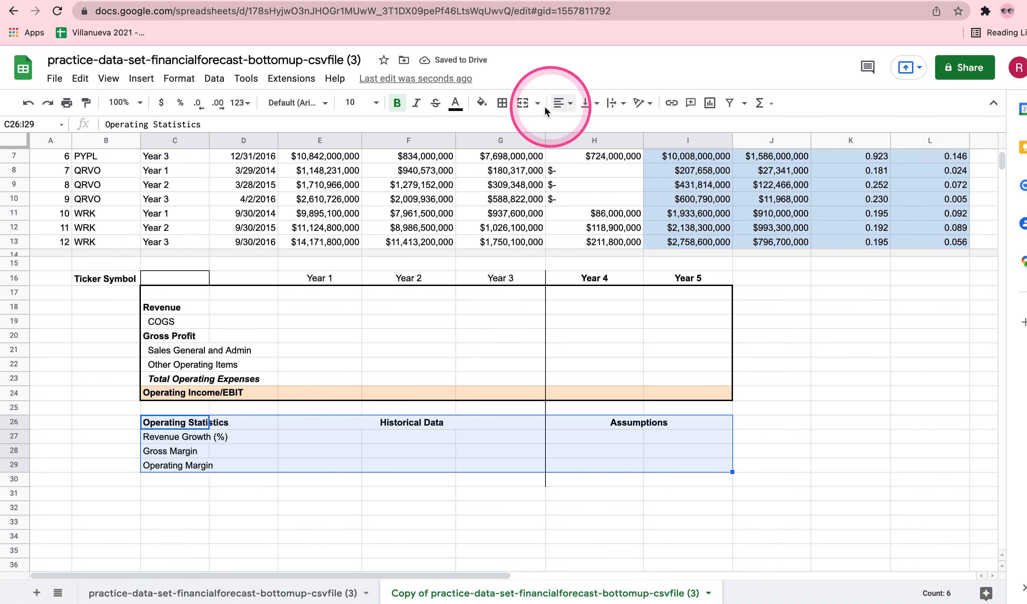
click(502, 103)
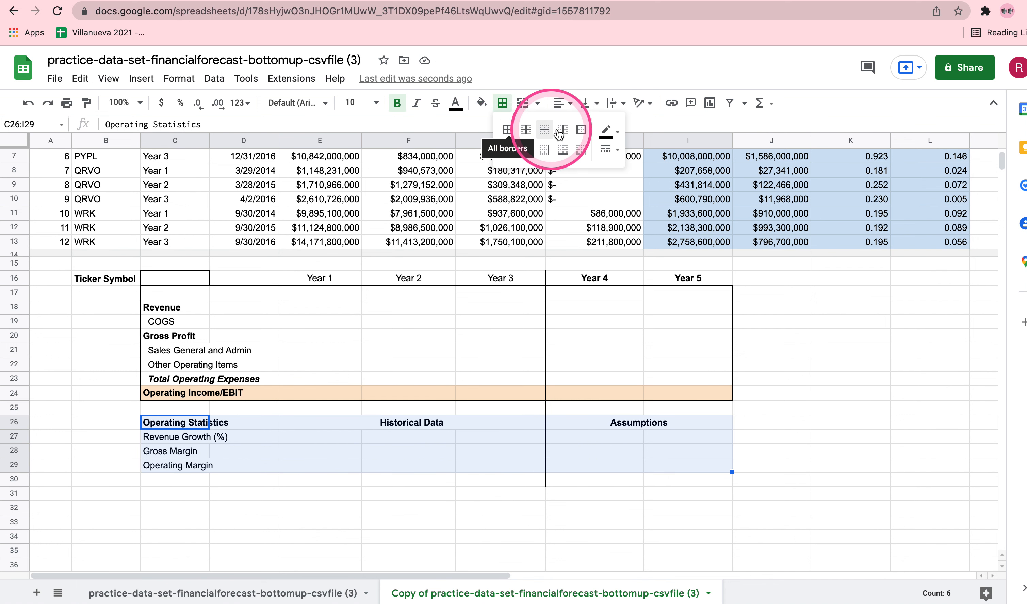
click(582, 131)
click(535, 492)
Enter the label SCENARIO in C31, below the Operating Statistics block.
scroll(630, 518, down, 3)
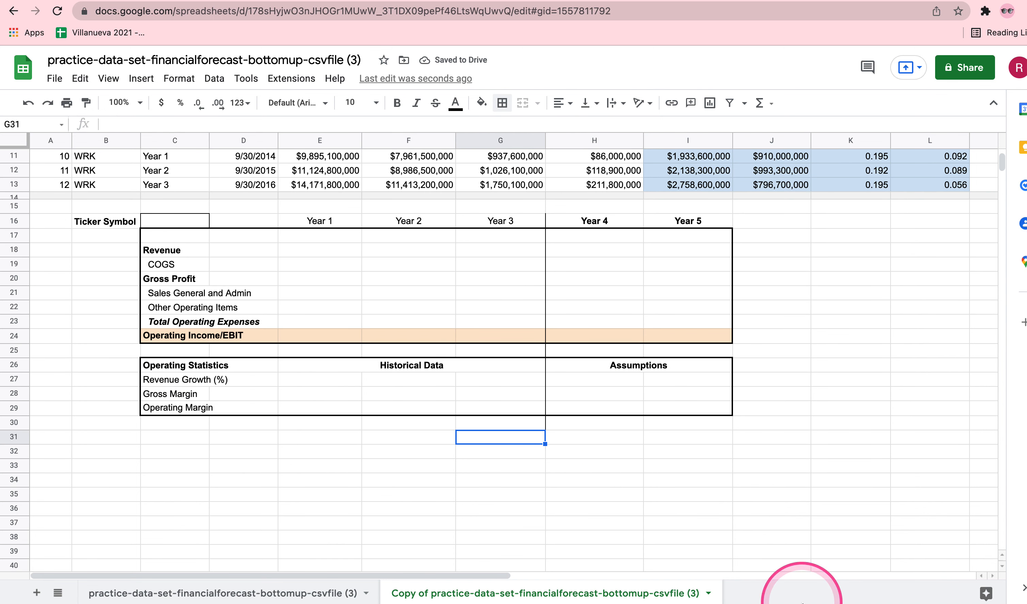
click(184, 437)
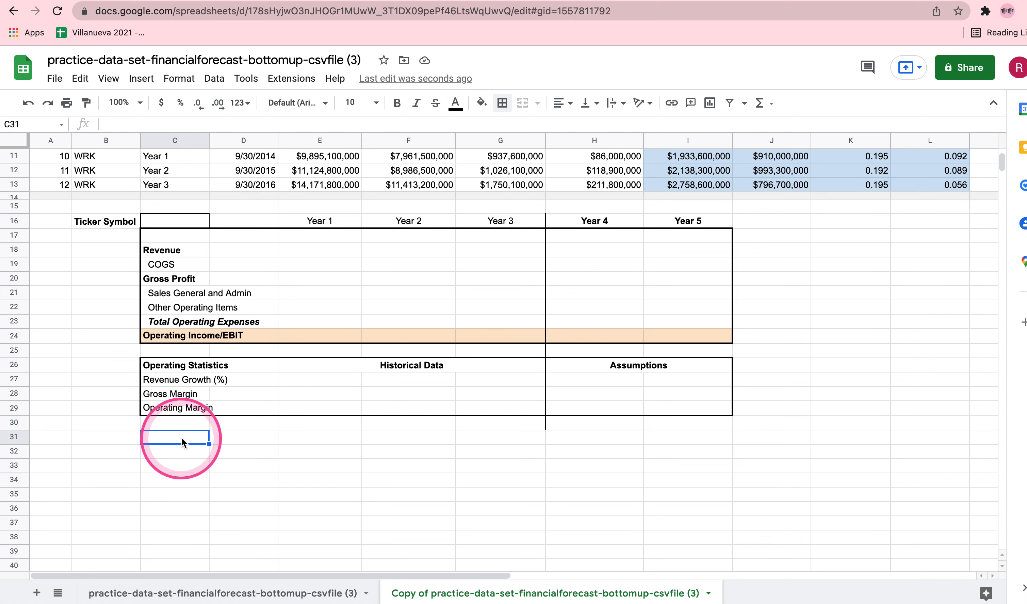
text(SCENARIO)
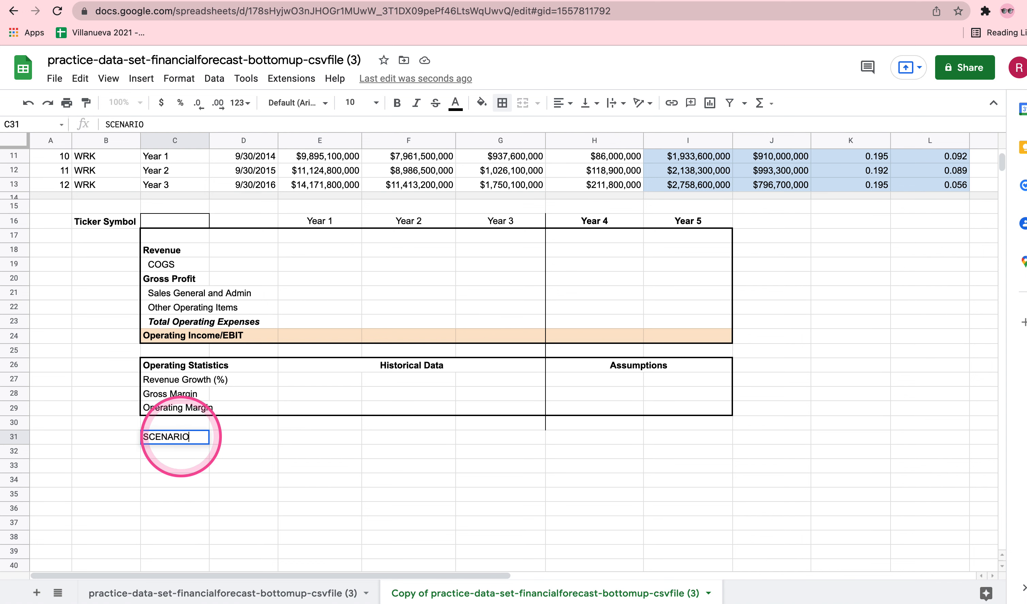
key(Return)
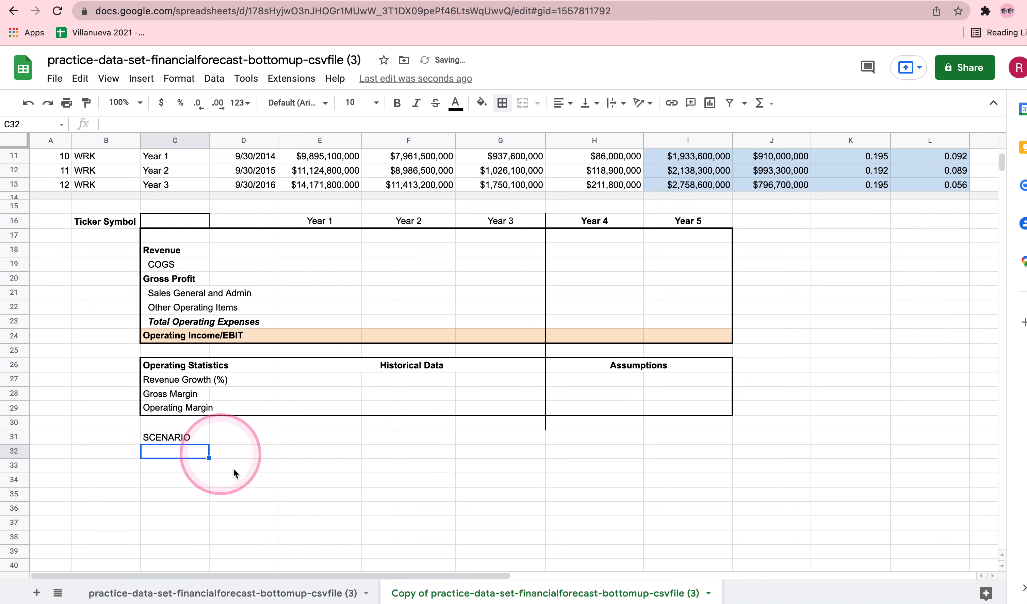
click(192, 438)
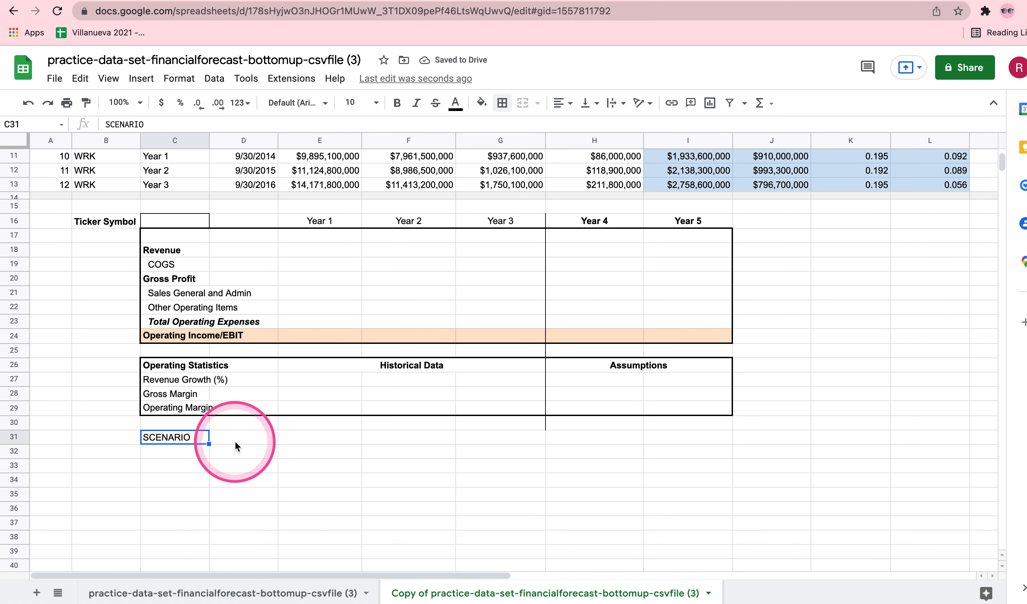
Enter the section heading "Operaing Scenarios - sensitivity analysis" in C33.
click(179, 465)
text(Operaing)
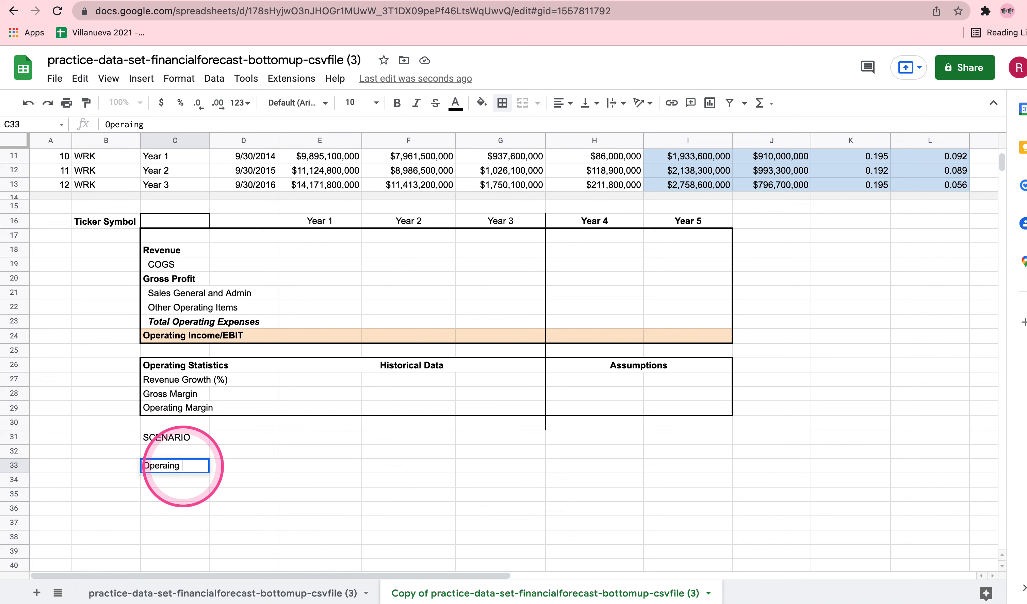
text( Sec)
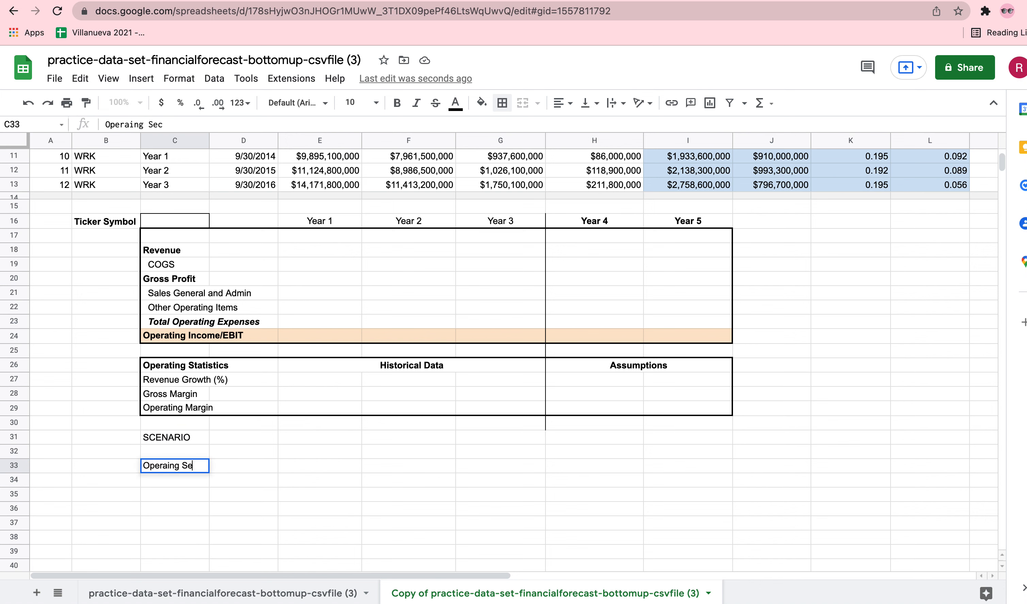
key(BackSpace)
key(BackSpace)
text(cenarios - sensi)
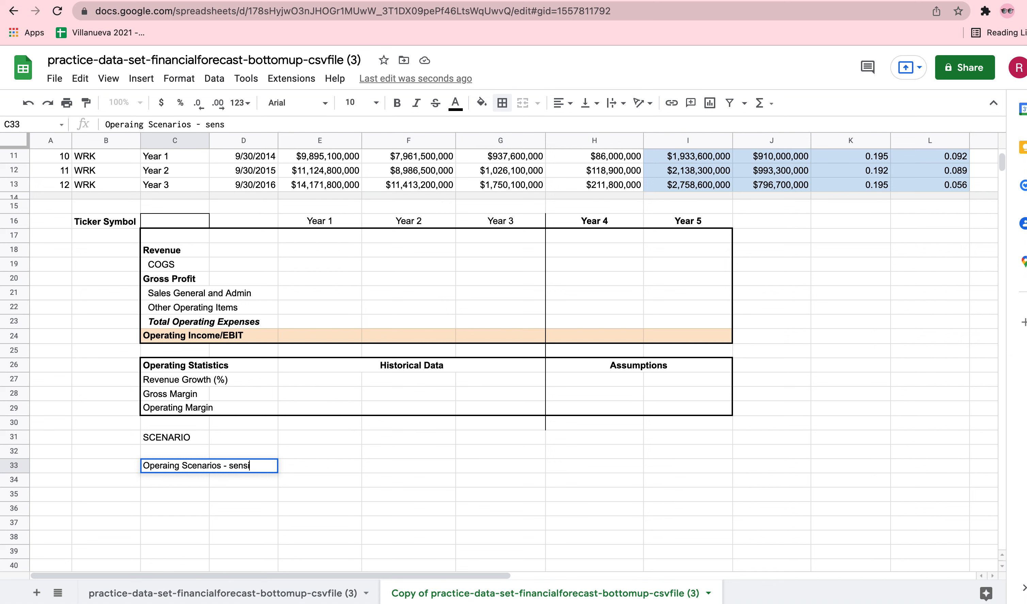
text(ana)
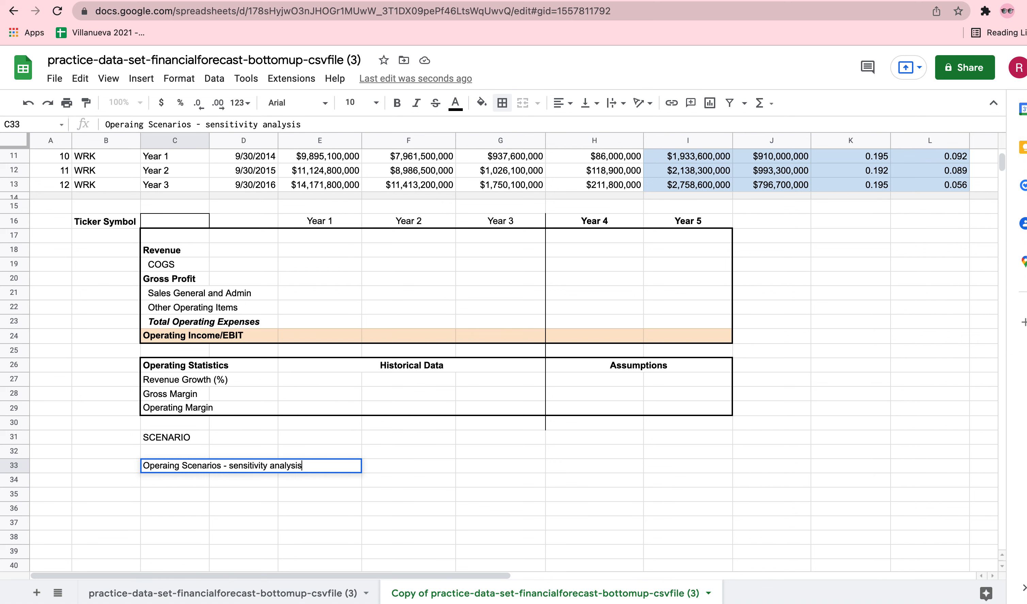
text(lysis)
key(Return)
Enter the subheading Revenue Growth (%) in C35 and make it bold.
click(160, 495)
text(Reve)
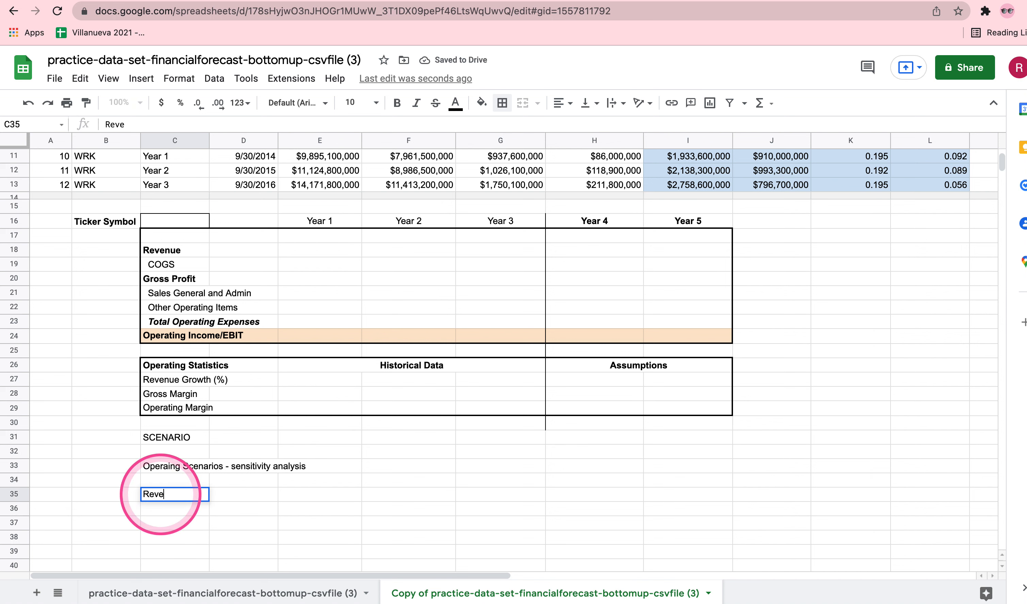
text(nue Growth)
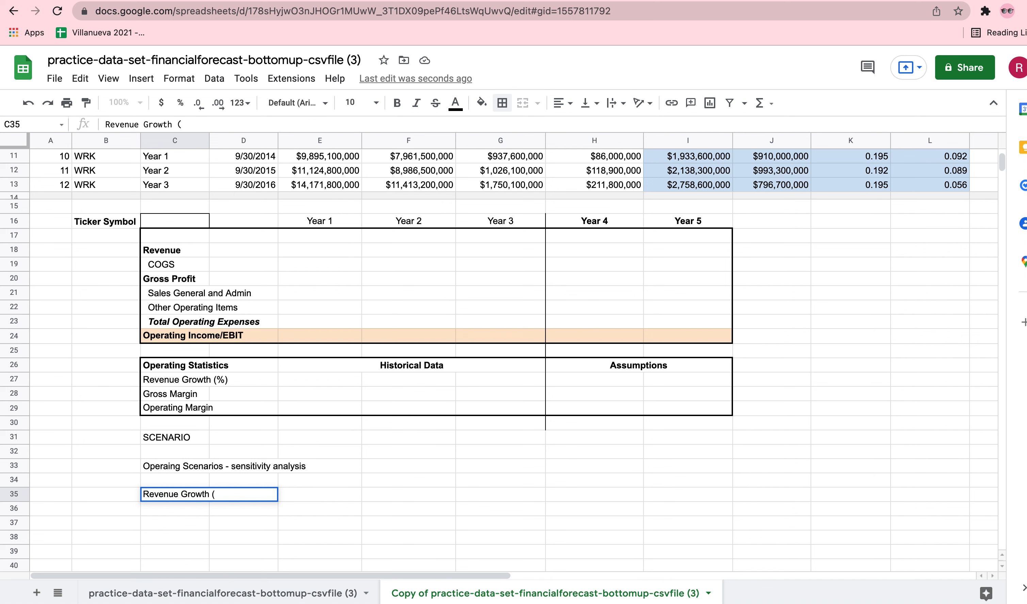
text( (%))
key(Return)
click(174, 496)
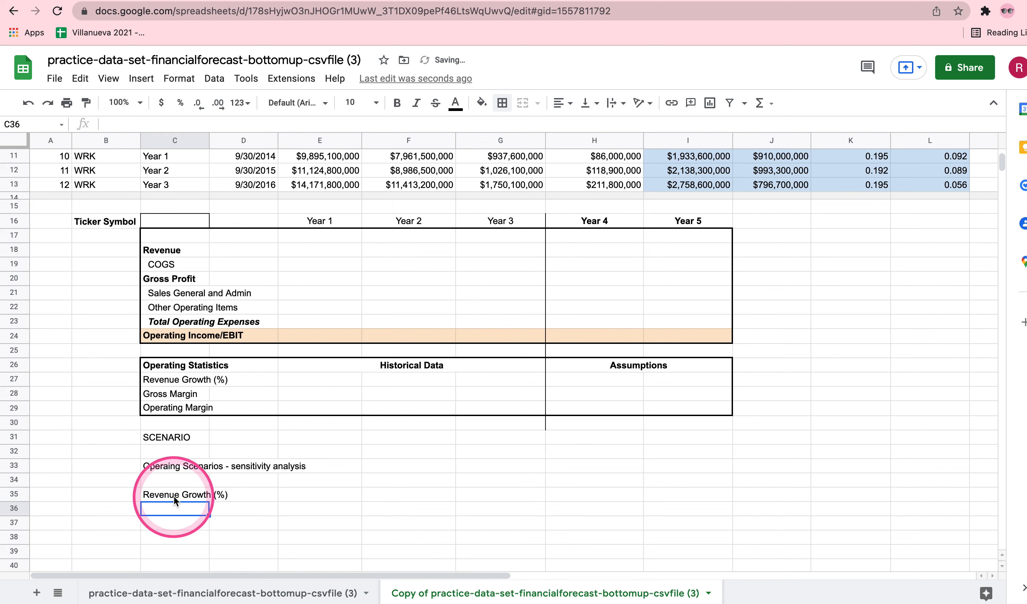
key(ctrl+b)
click(426, 507)
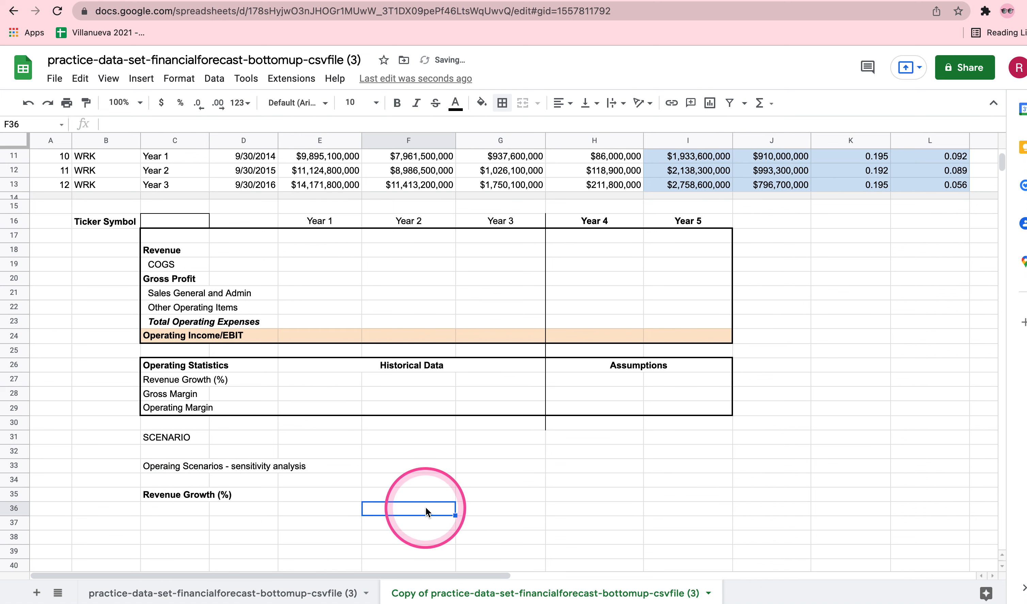
Number the revenue growth scenarios 1, 2 and 3 in cells B36:B38.
scroll(425, 508, down, 1)
click(127, 494)
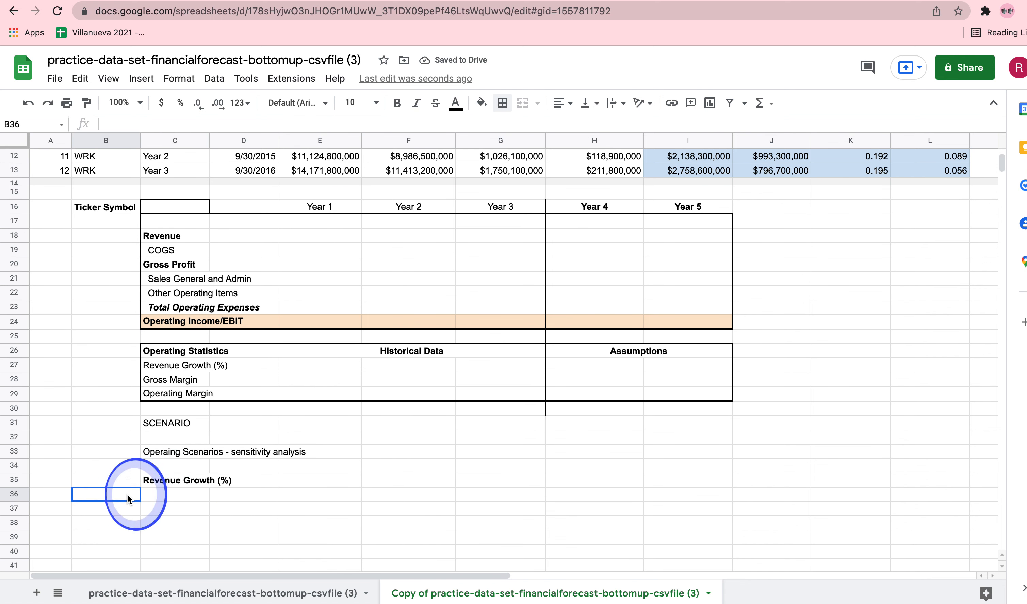
text(1)
key(Return)
text(2)
key(Return)
text(3)
key(Return)
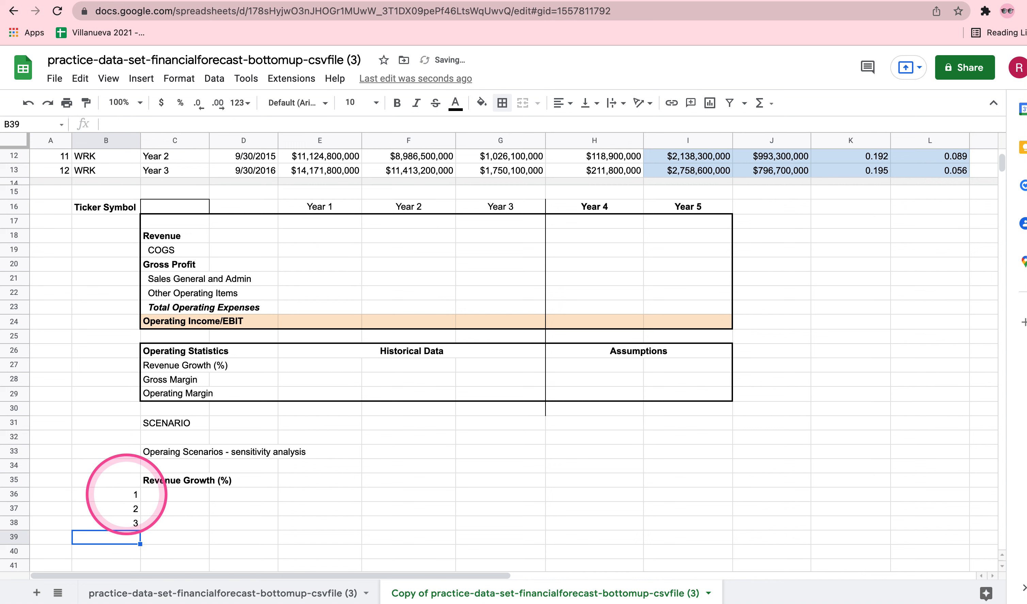
Label the three revenue growth scenarios Strong Case, Base Case and Weak Case in cells C36:C38.
key(Right)
key(Up)
key(Up)
key(Up)
text(Strong Cas)
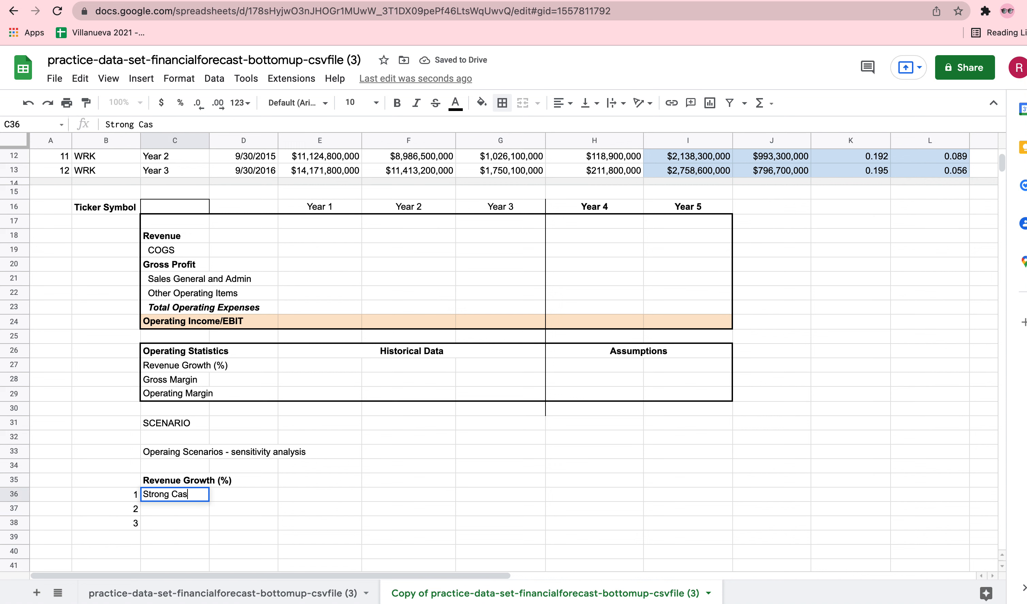
text(e)
key(Return)
text(Base Case)
key(Return)
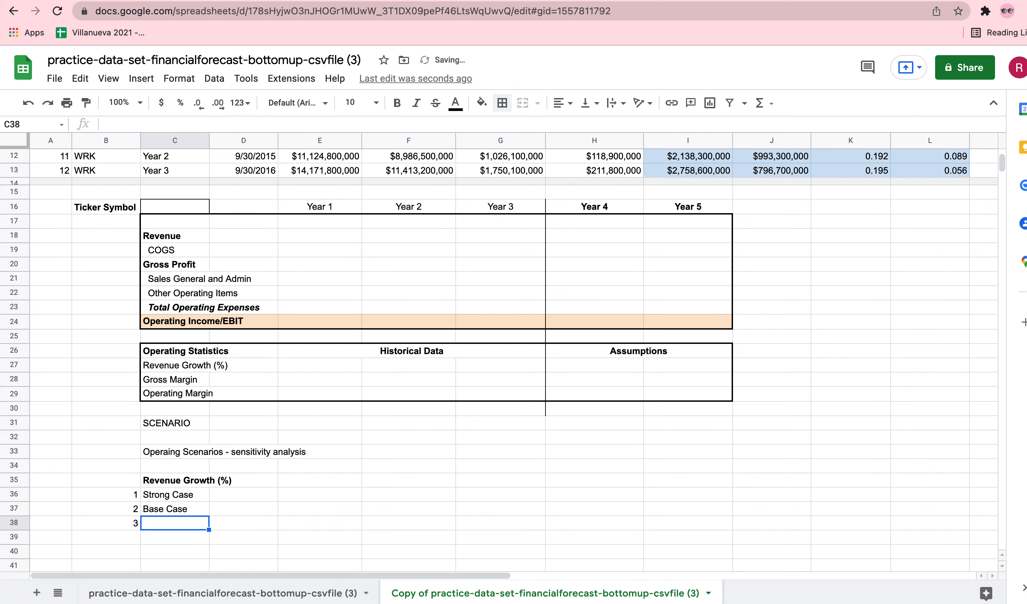
text(Weak Cas)
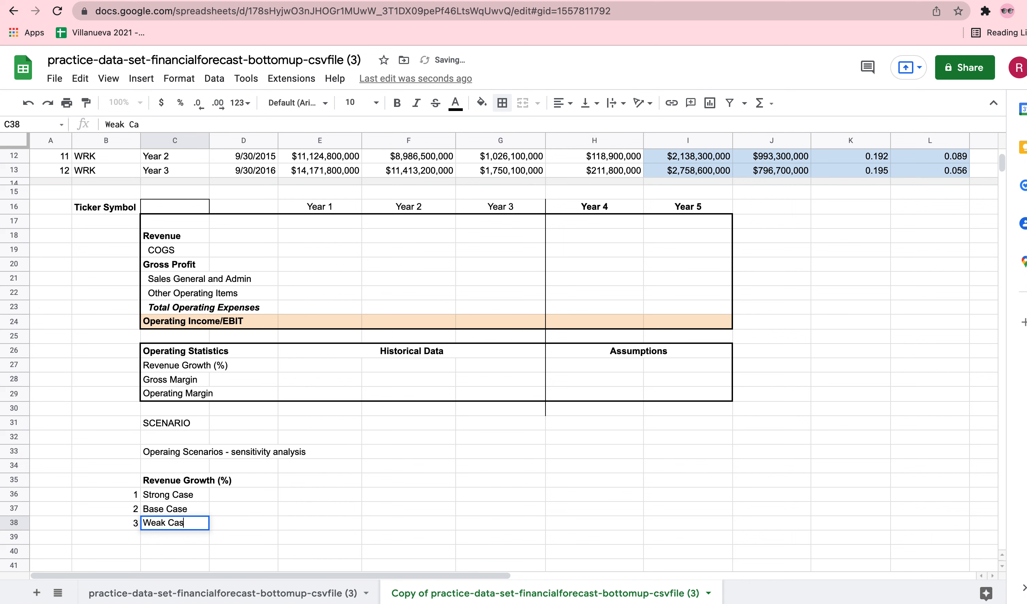
key(Tab)
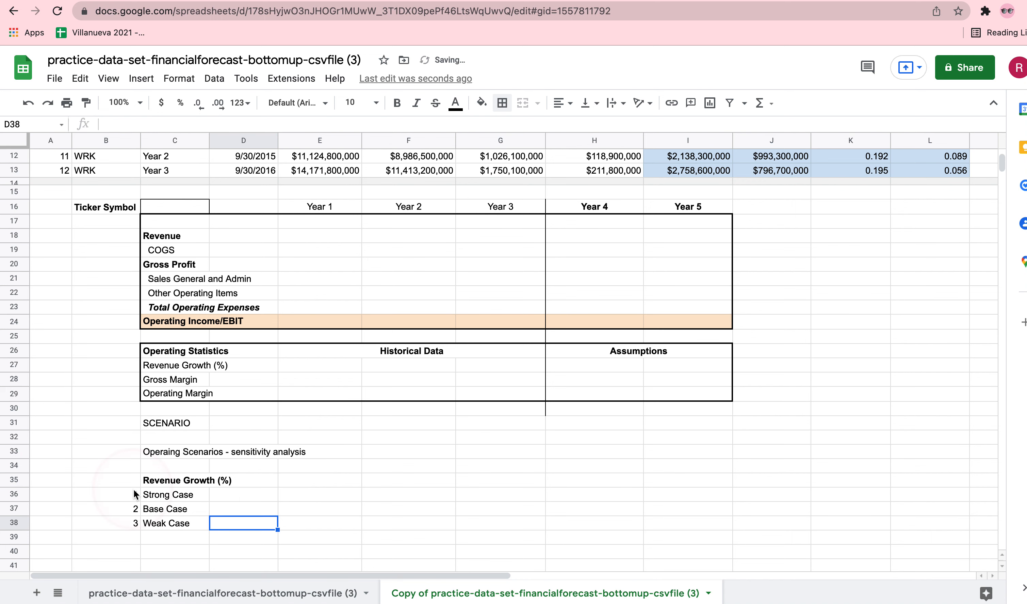
Enter the scenario numbers 1, 2 and 3 in D36:D38 beside the case labels.
click(241, 496)
text(1)
key(Return)
text(2)
key(Return)
text(3)
key(Return)
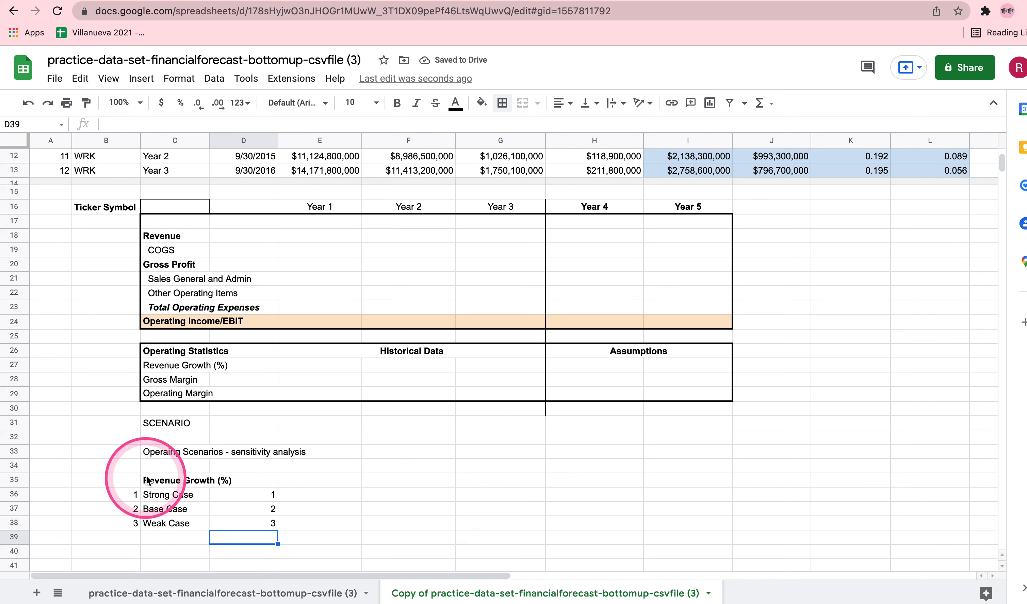
Add an outer border around the Revenue Growth (%) scenario block, C35:I38.
drag(144, 481, 678, 518)
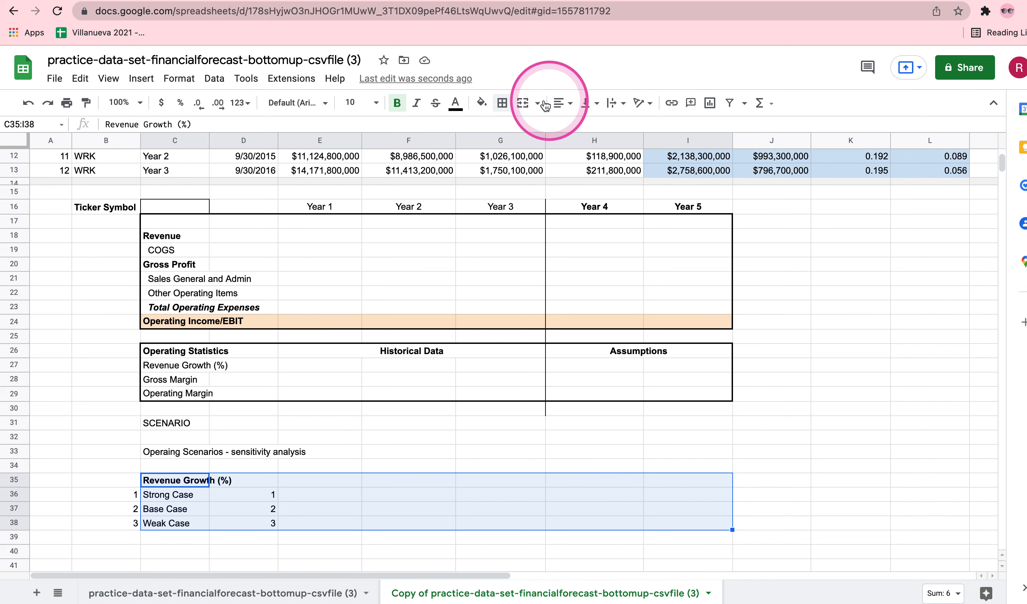
click(501, 103)
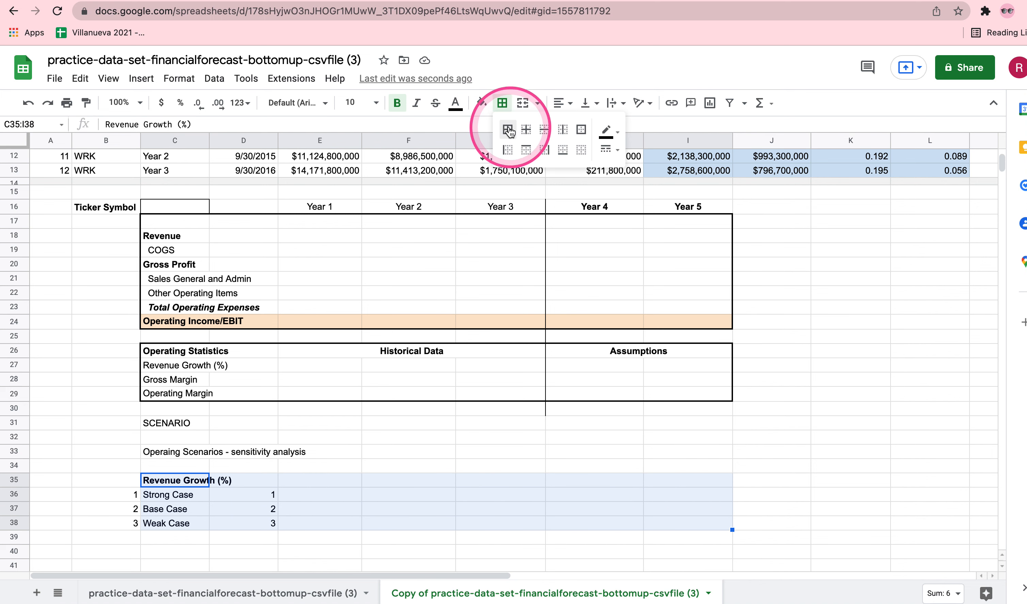
click(582, 131)
click(525, 477)
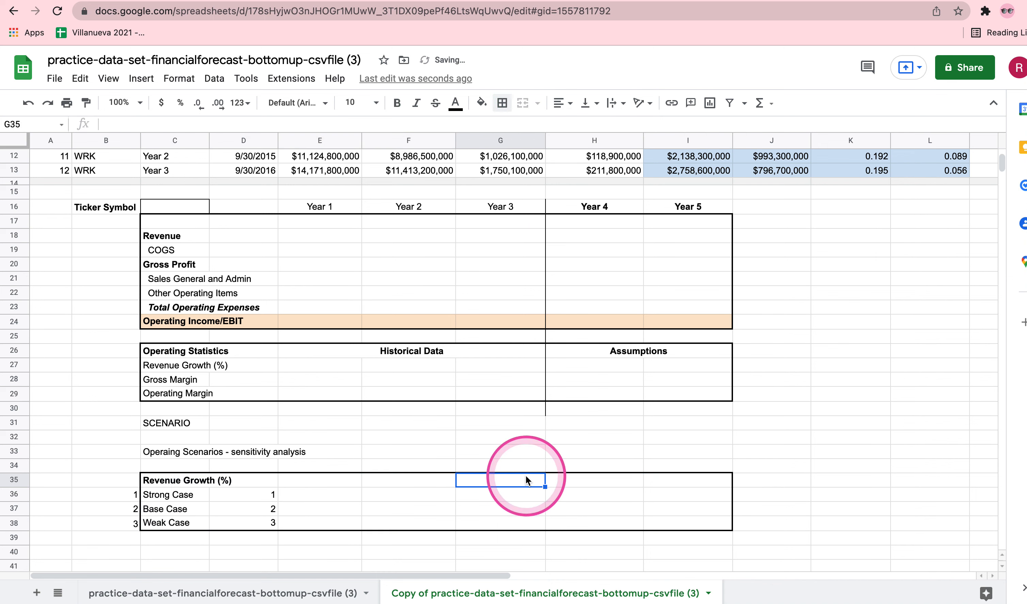
Check the PayPal revenue growth assumptions for Year 4 and Year 5 on the Udacity exercise page.
scroll(526, 475, down, 1)
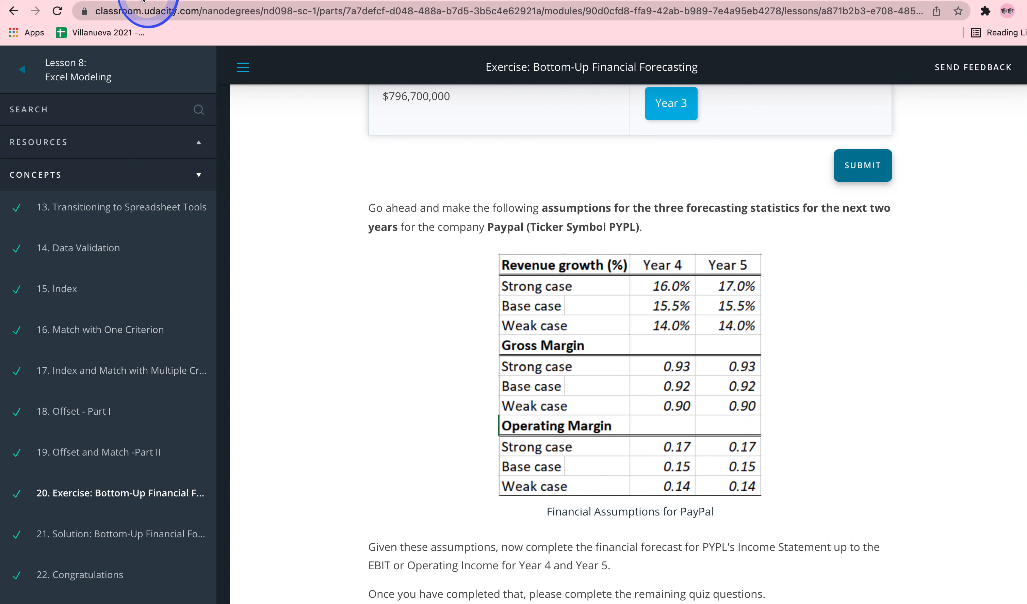
click(137, 5)
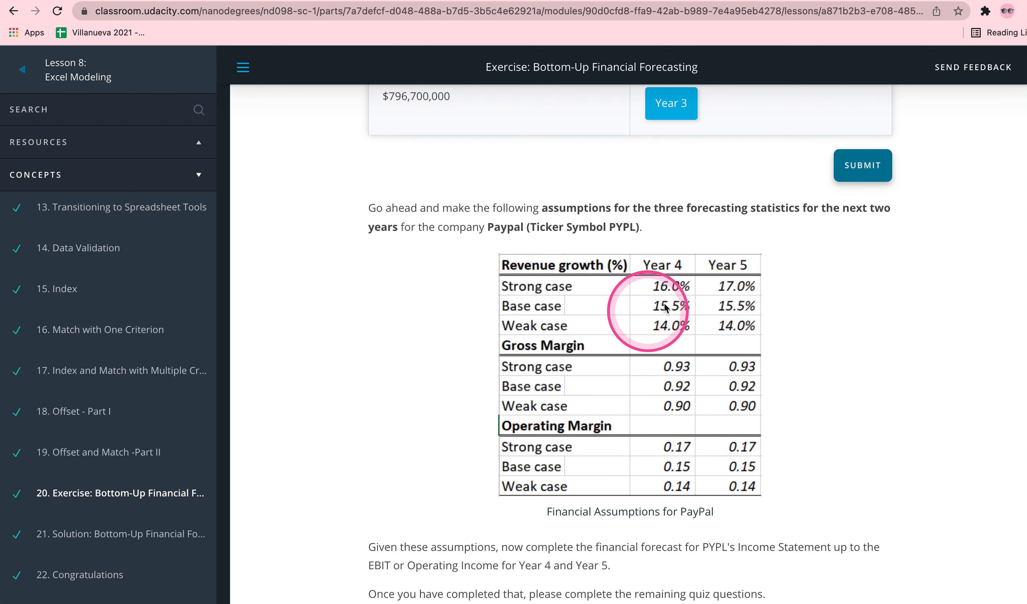
click(285, 1)
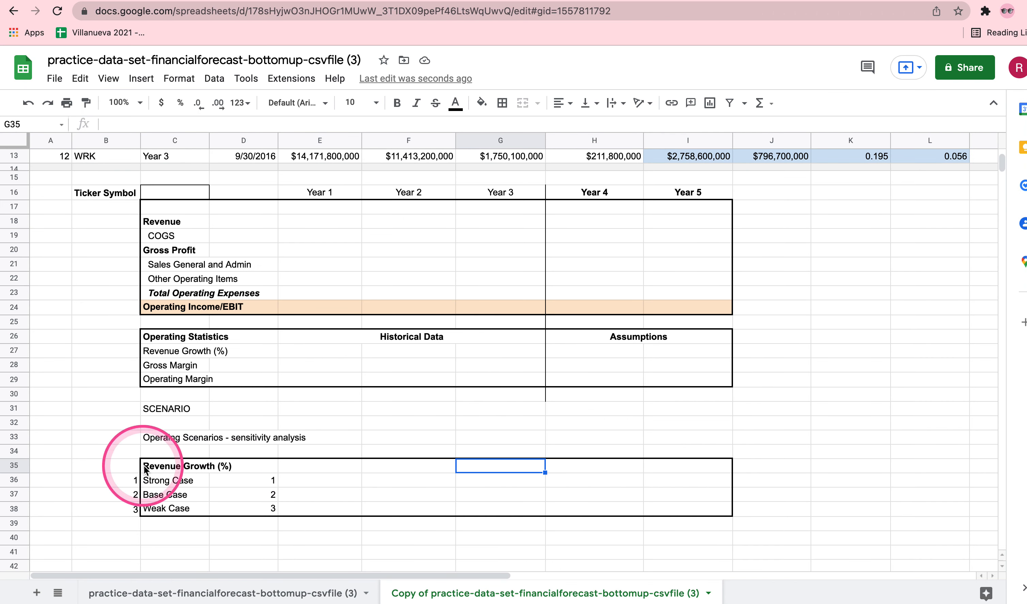
Try to enter the Year 4 strong case revenue growth in H36 as 16.0 %, and clear the cell.
click(606, 480)
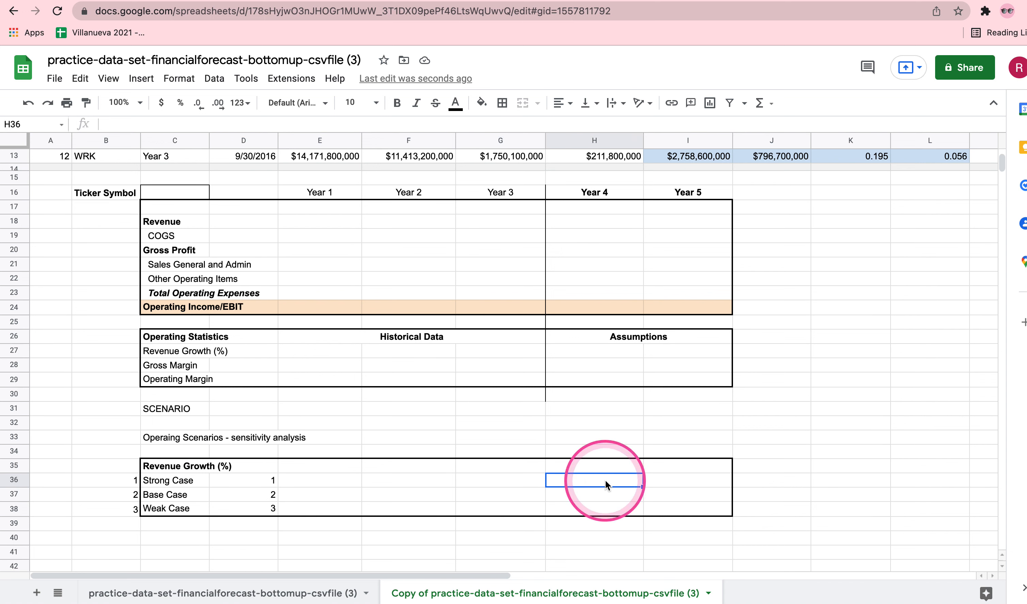
text(16)
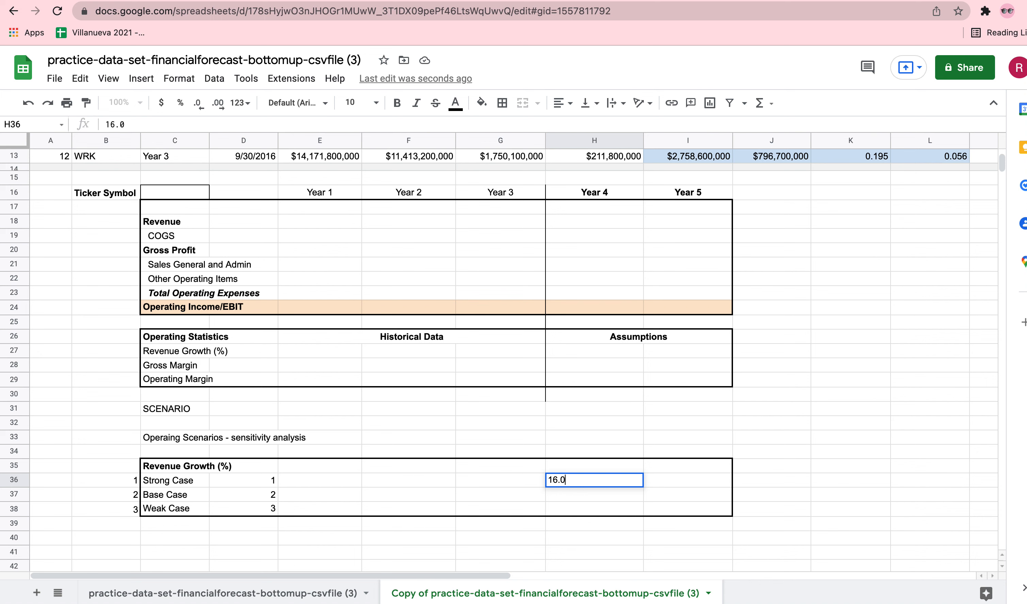
text(.0 %)
key(Return)
click(615, 479)
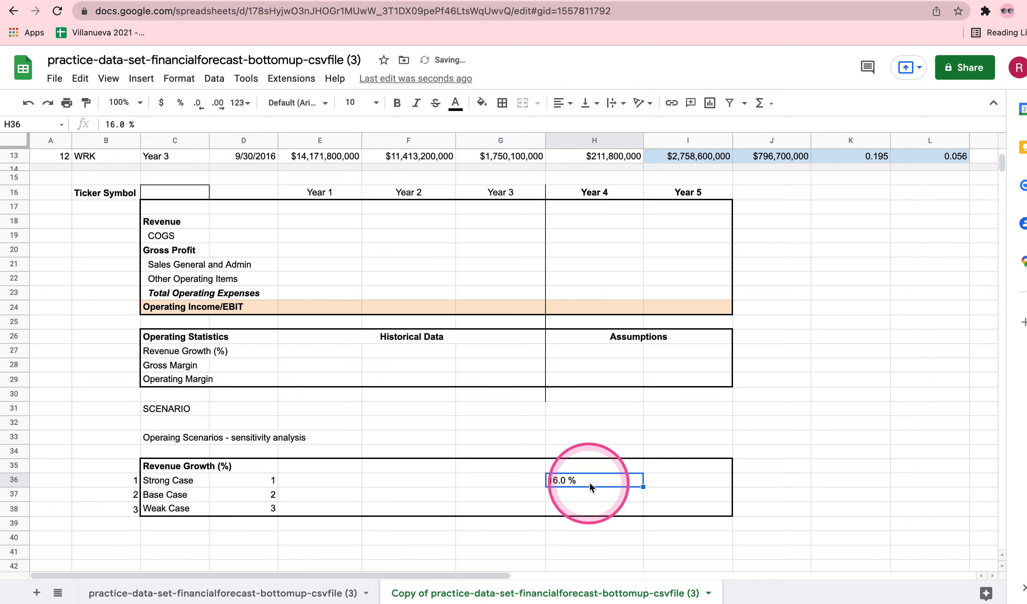
key(Delete)
Format H36 as a percentage and set the Year 4 strong case revenue growth to 16%.
text(0.16%)
key(Return)
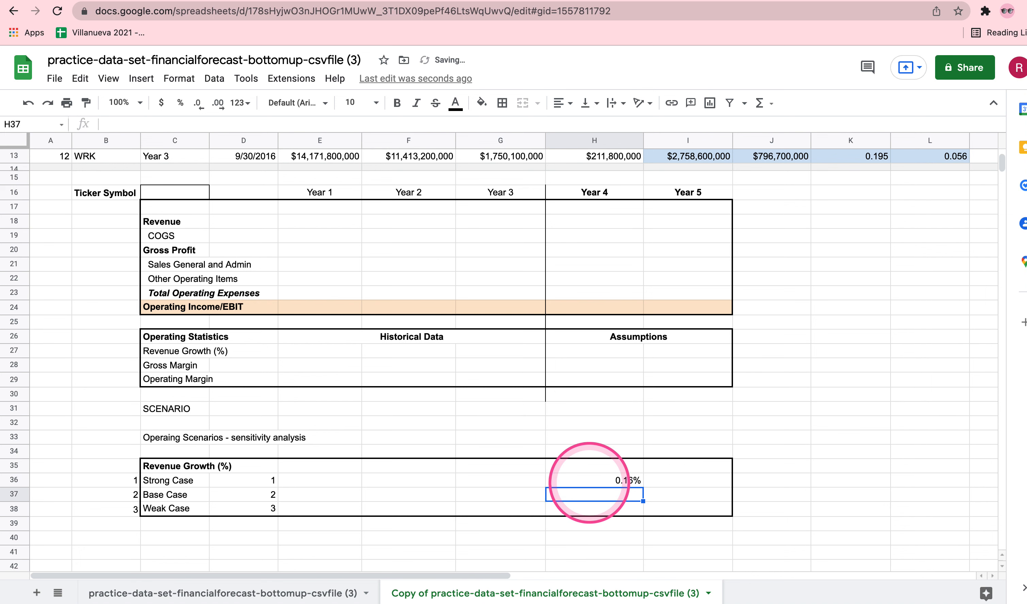
click(607, 480)
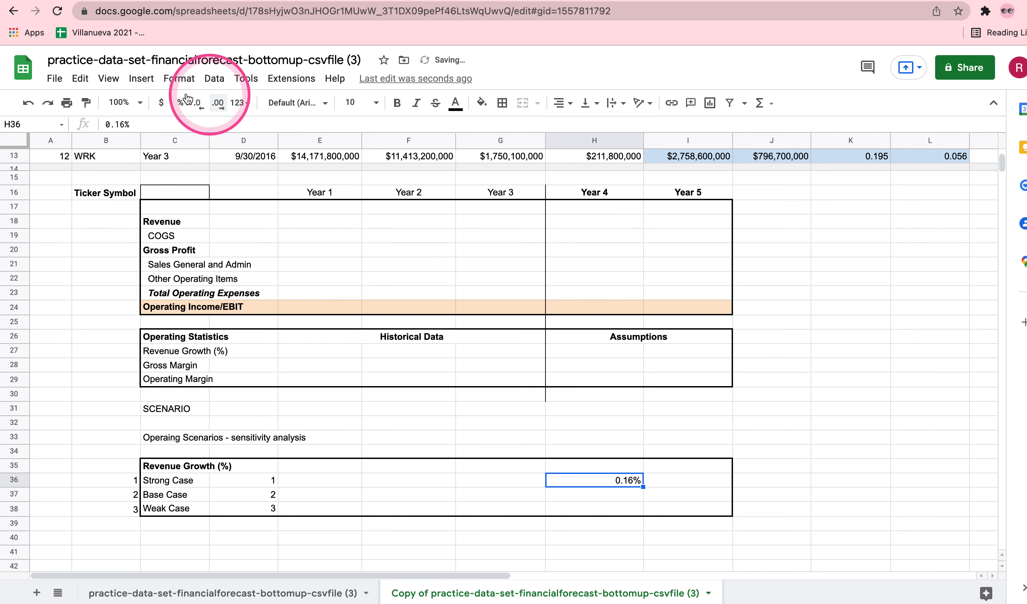
click(181, 102)
click(181, 102)
click(612, 479)
text(16)
key(Return)
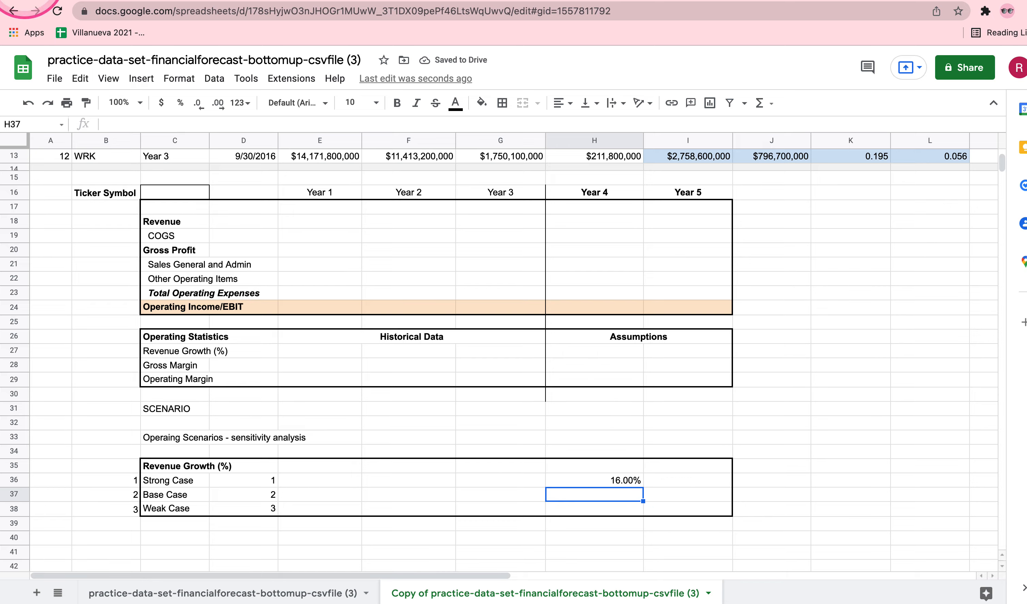
Format I36:I38 as percentages and set the Year 5 strong case revenue growth in I36 to 17%, per the Udacity assumptions.
click(97, 0)
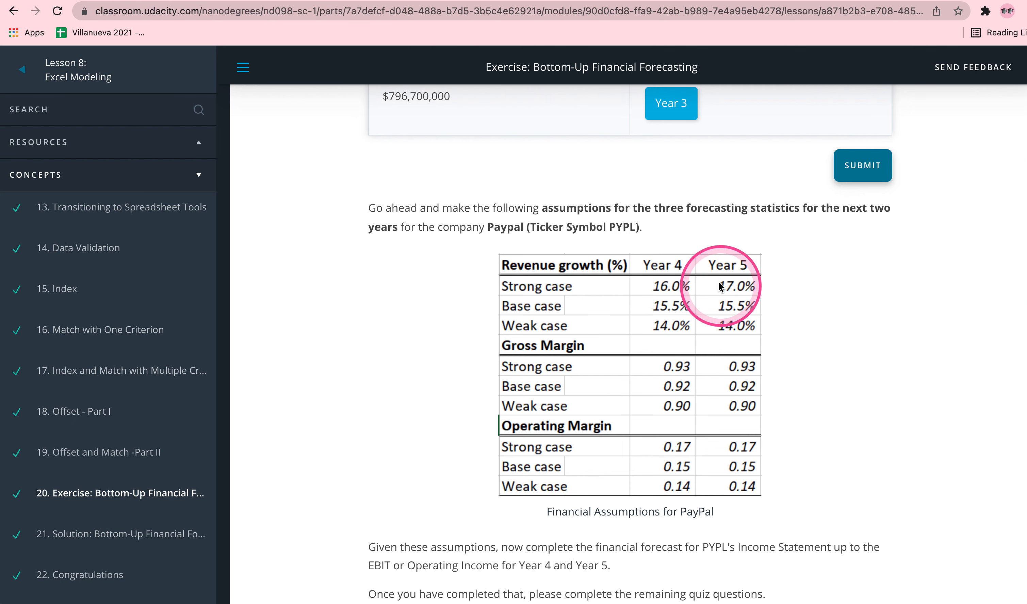
key(ctrl+Tab)
click(674, 480)
text(17)
key(Return)
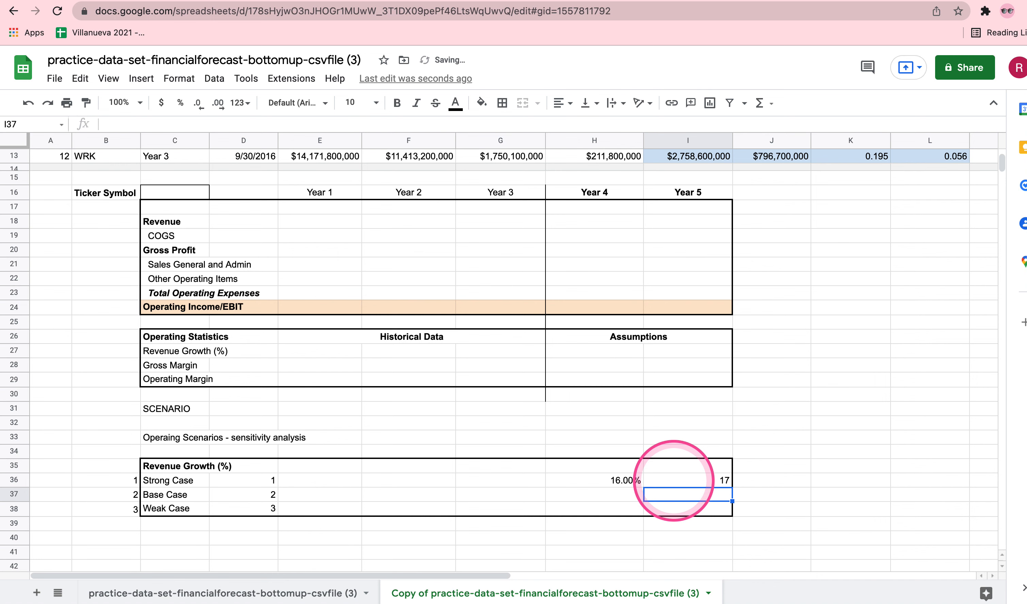
drag(681, 482, 677, 509)
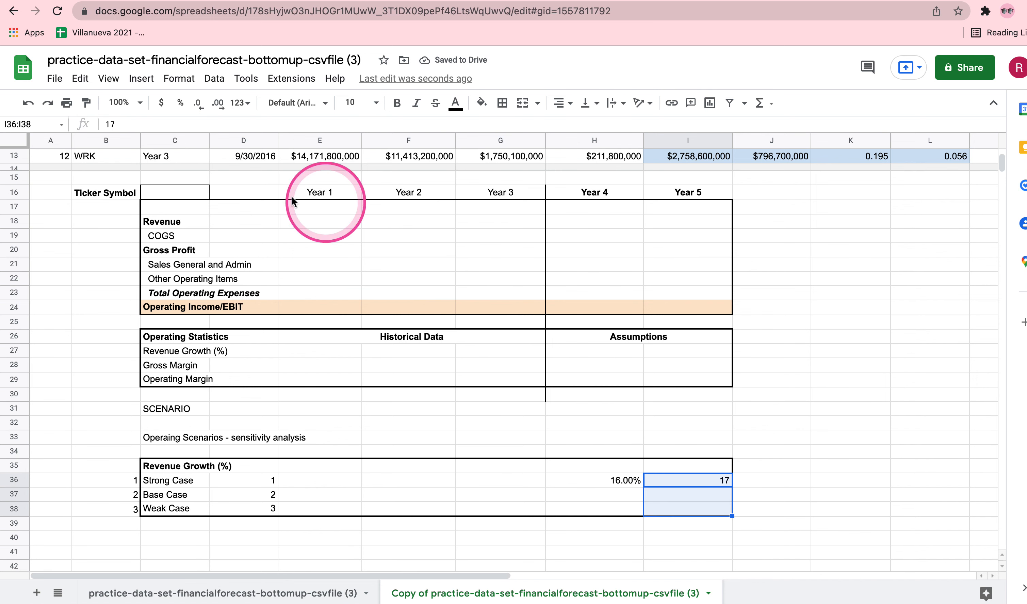
click(180, 103)
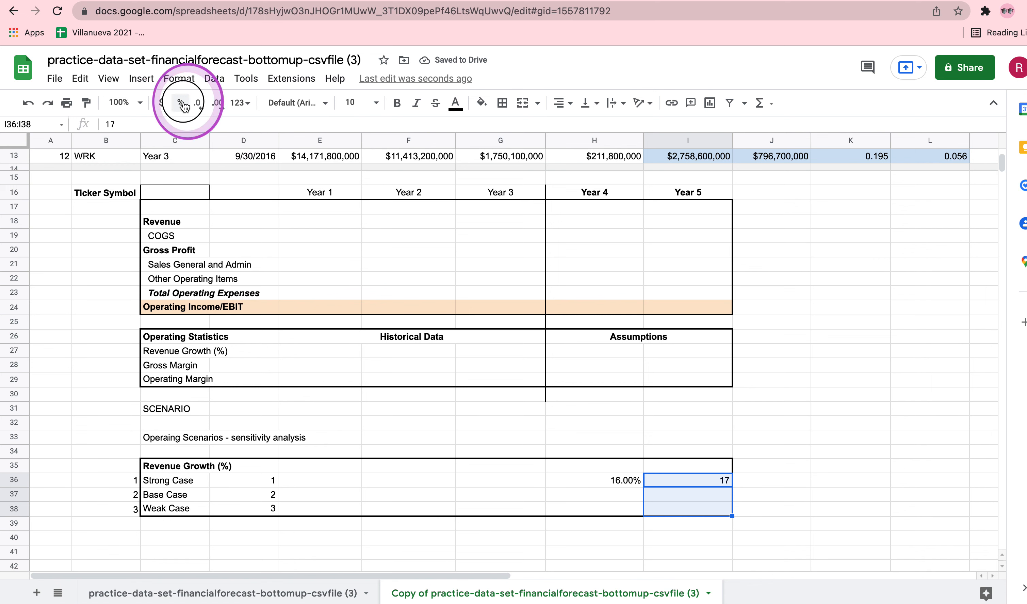
click(796, 494)
click(694, 480)
text(17)
key(Return)
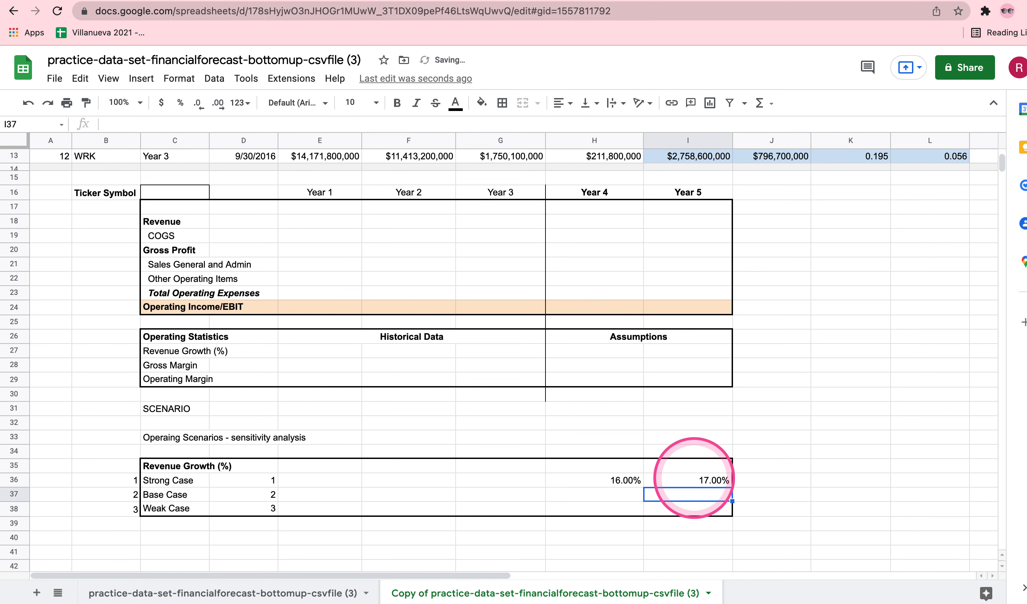
Enter the base case revenue growth from the Udacity page as 15.5% in H37 and I37, with H37:I38 formatted as percentages.
click(105, 0)
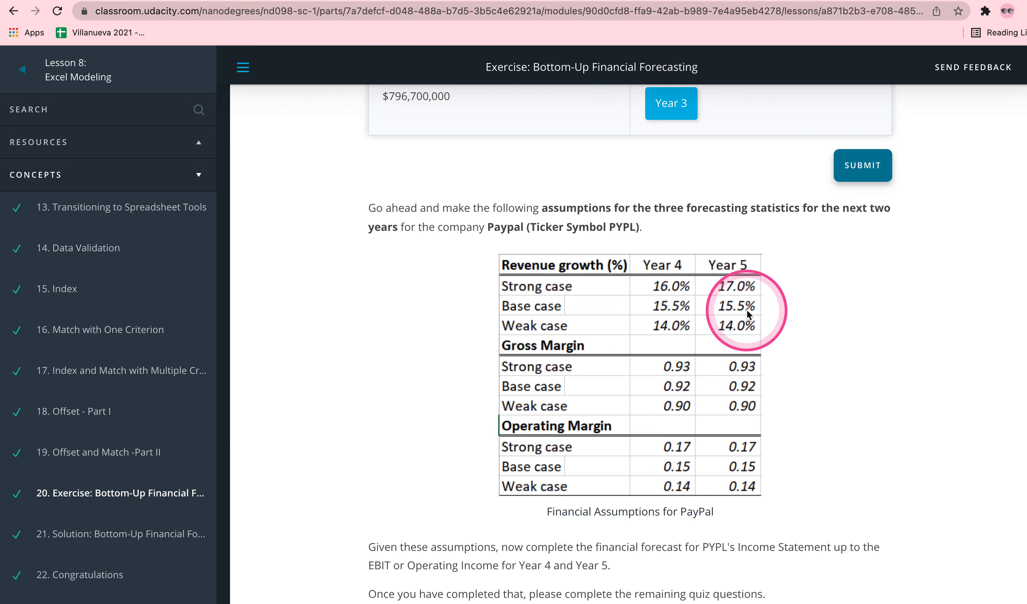
click(286, 1)
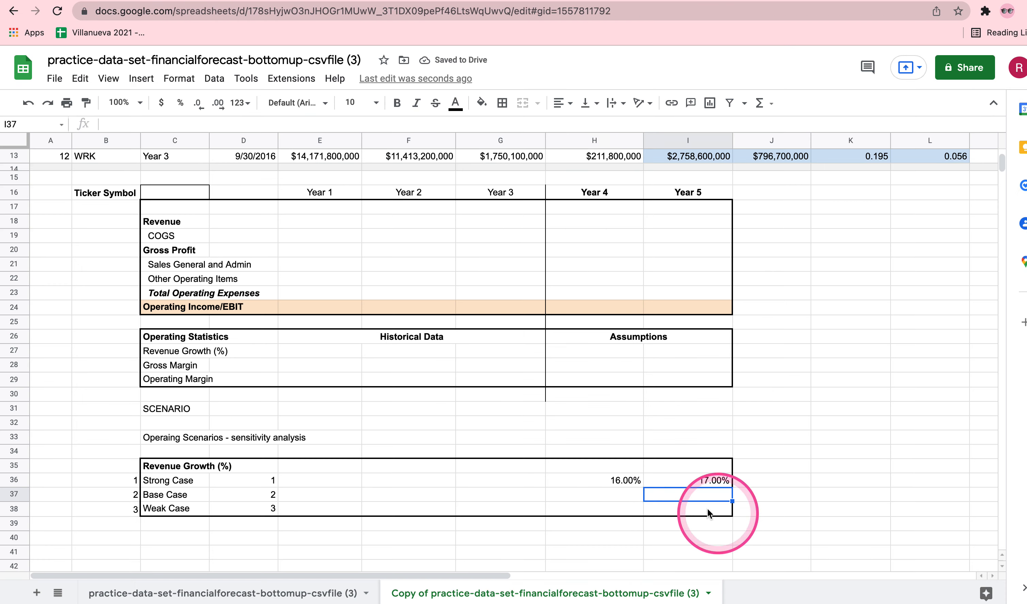
click(610, 498)
text(1)
key(Tab)
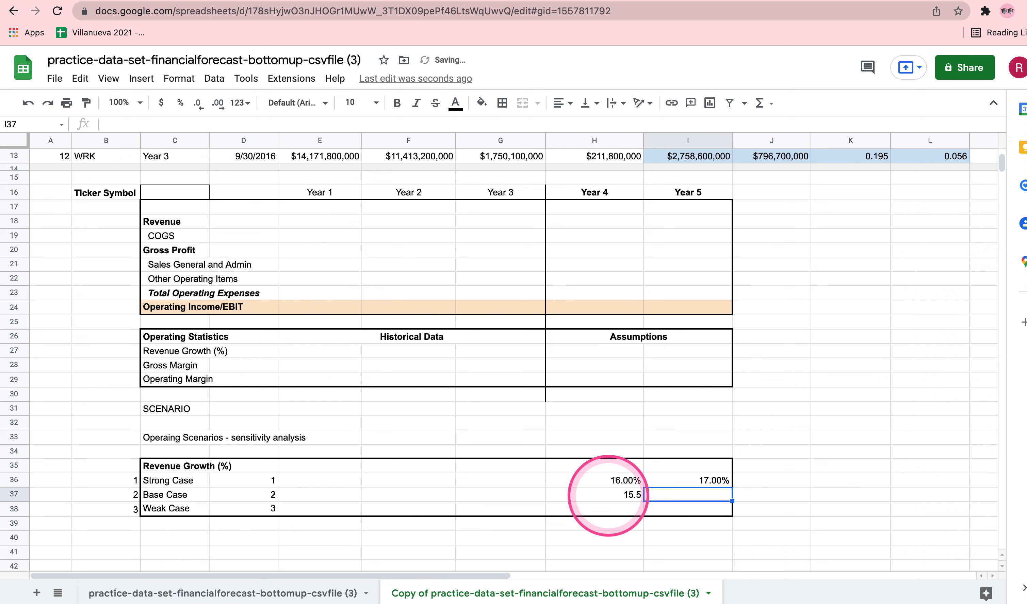
key(Return)
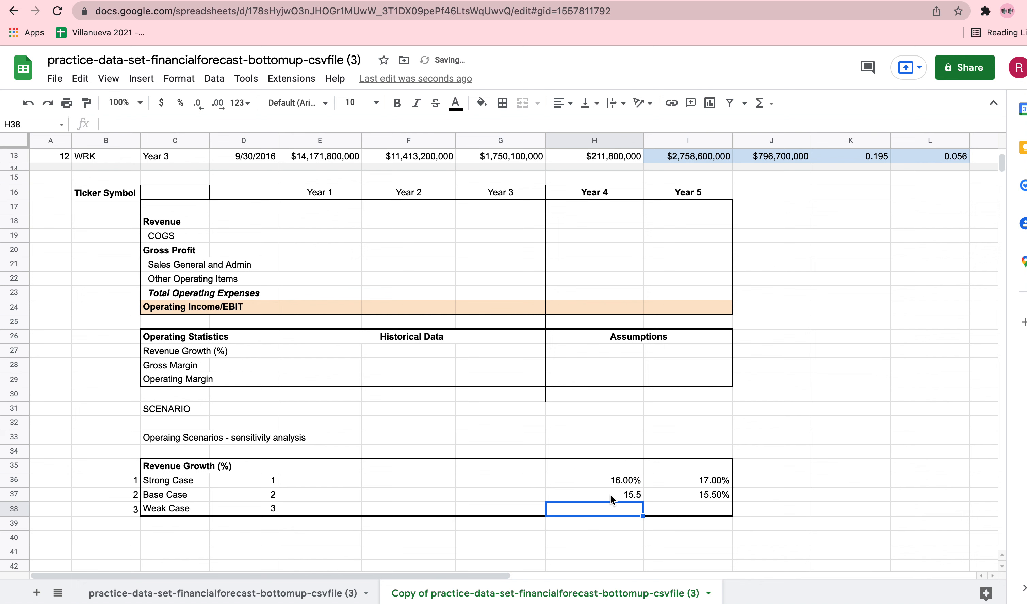
drag(609, 496, 688, 509)
click(180, 102)
click(611, 499)
text(15.5)
key(Return)
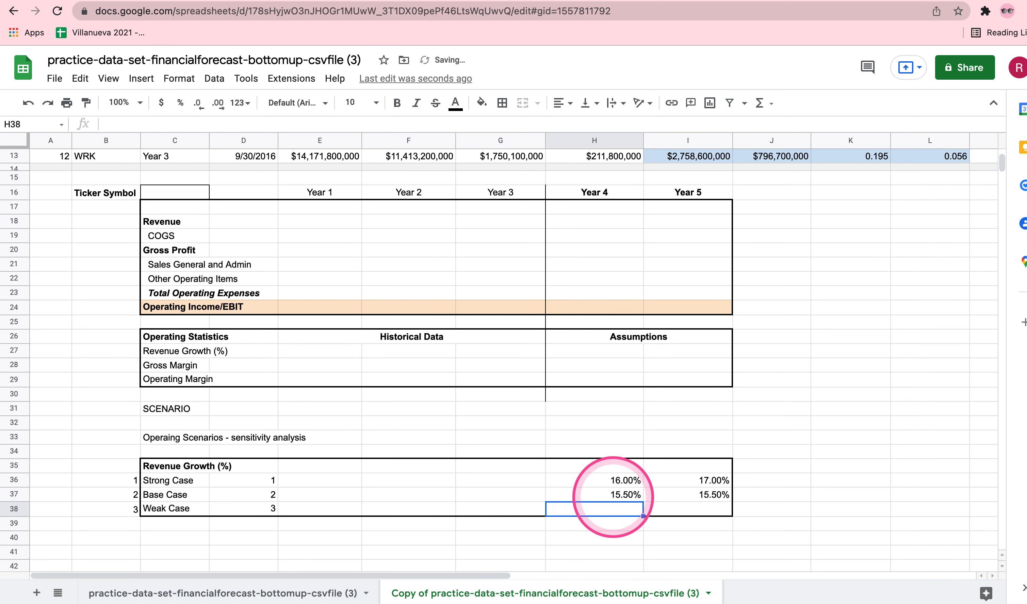
Enter the weak case revenue growth from the Udacity assumptions as 14% for Year 4 and Year 5 in H38:I38.
click(170, 1)
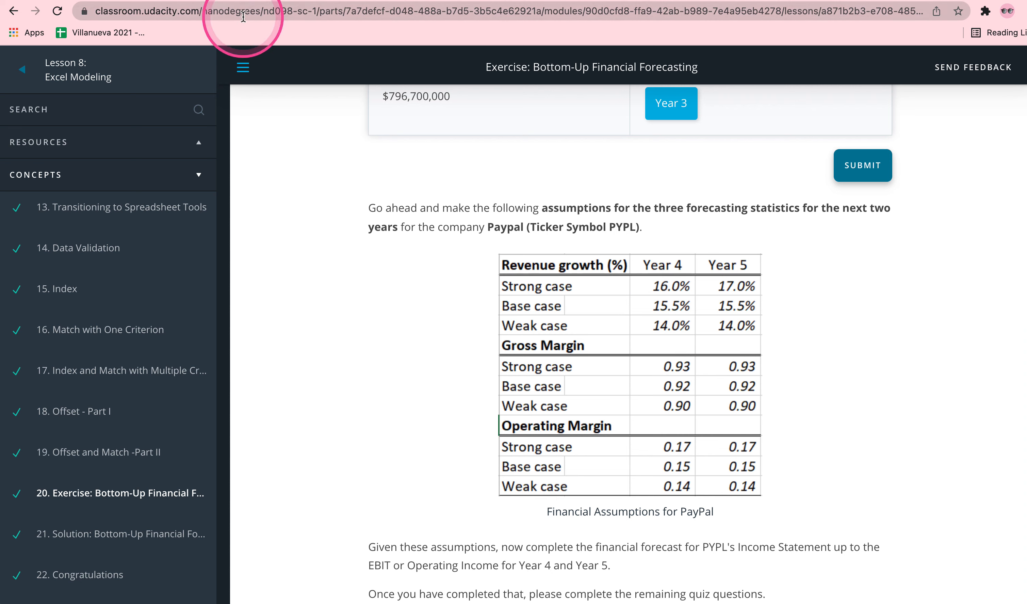
click(286, 1)
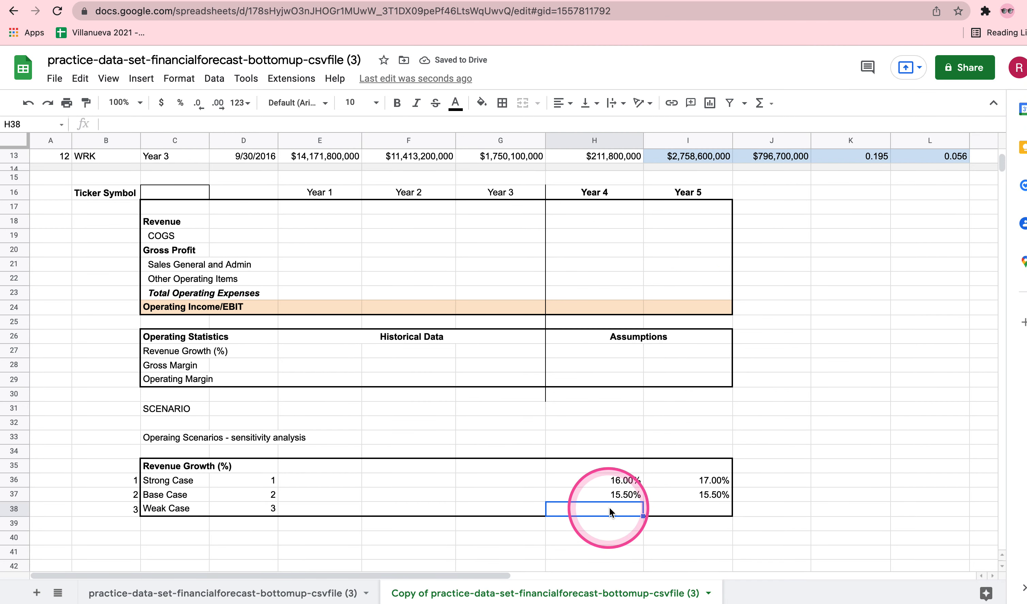
key(Tab)
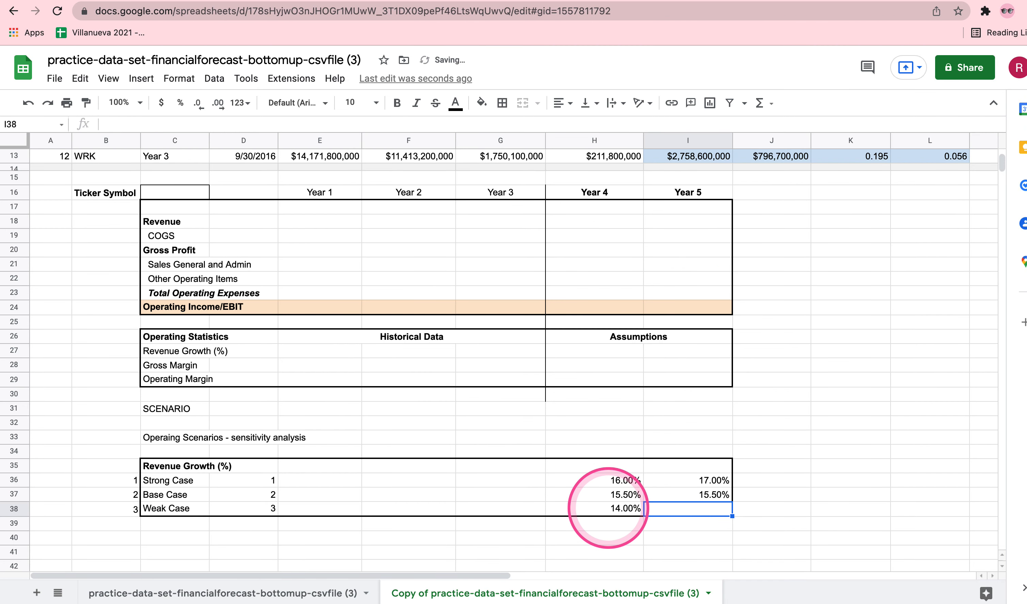
text(14%)
key(Return)
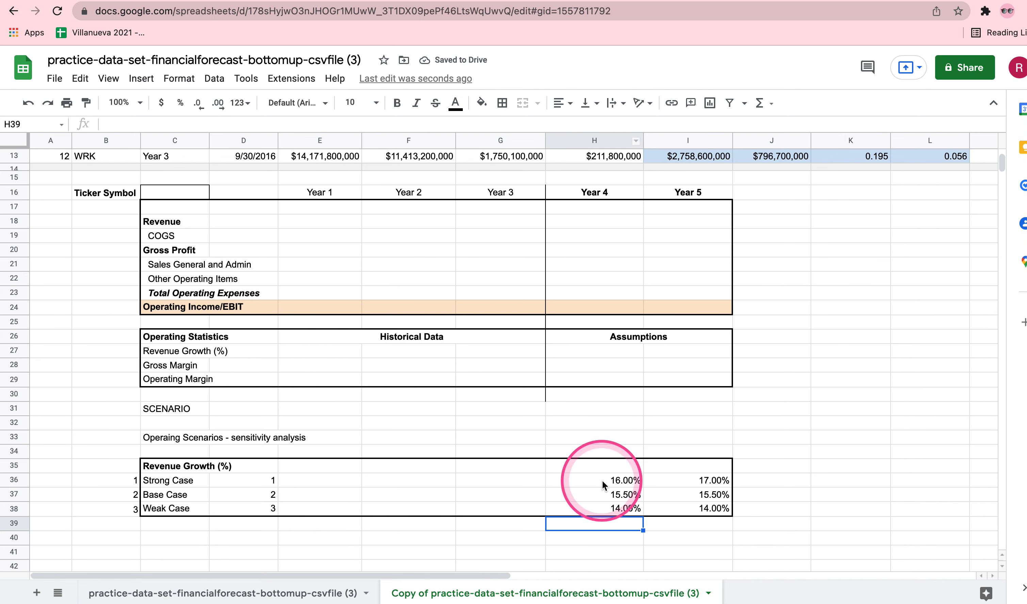
Center-align the revenue growth percentages in H36:I38.
click(637, 482)
click(174, 1)
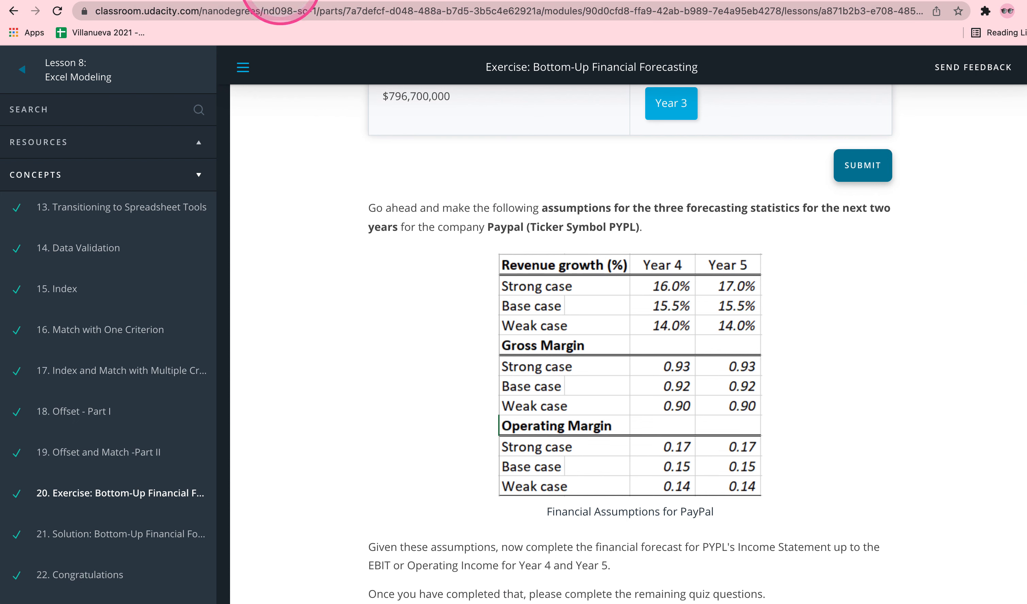
click(280, 4)
drag(612, 484, 696, 509)
click(566, 107)
click(573, 125)
click(795, 454)
Check the Gross Margin assumptions on the Udacity exercise page and return to the forecast spreadsheet.
scroll(796, 453, down, 3)
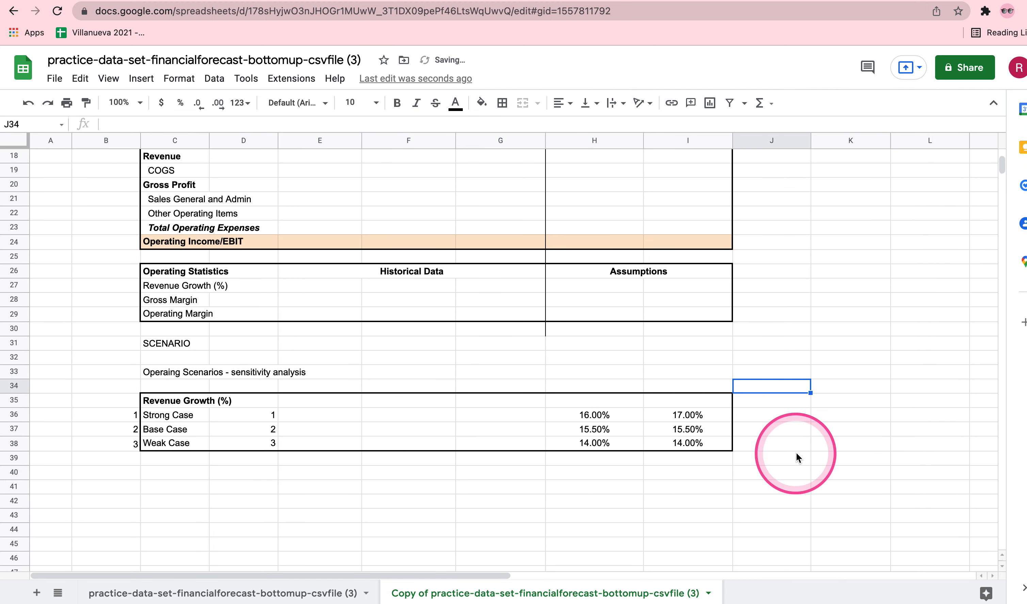
click(162, 5)
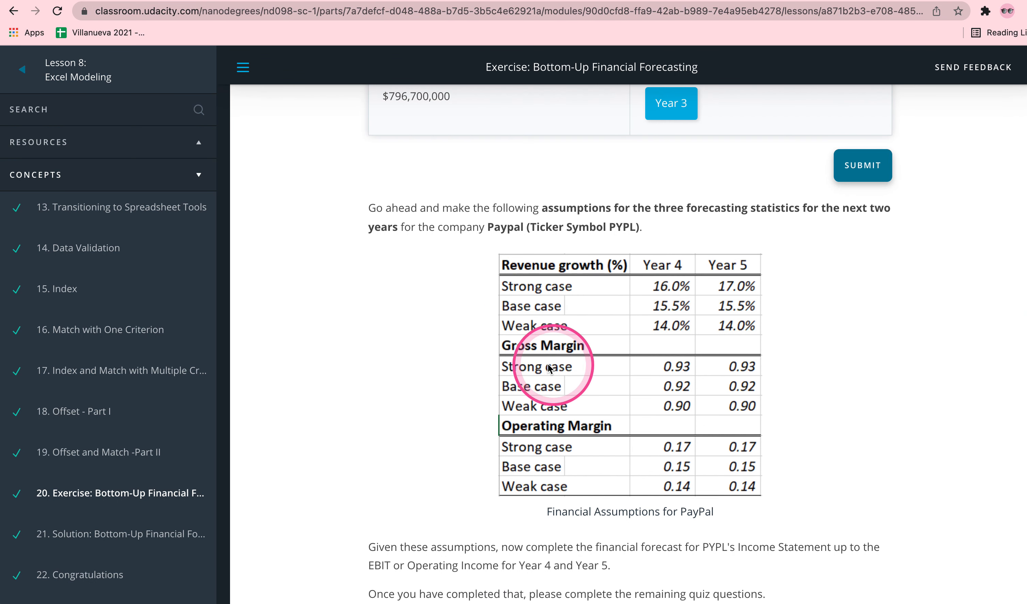
click(324, 6)
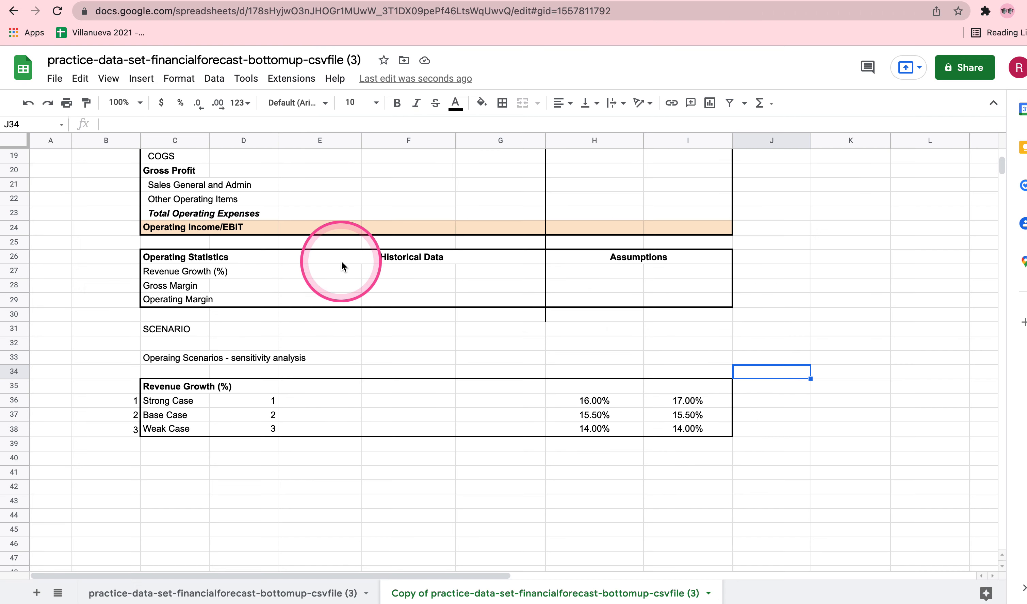
Duplicate the Revenue Growth scenario block B35:I38 into the rows starting at B40.
drag(163, 387, 689, 429)
key(ctrl+c)
click(135, 388)
drag(270, 401, 686, 429)
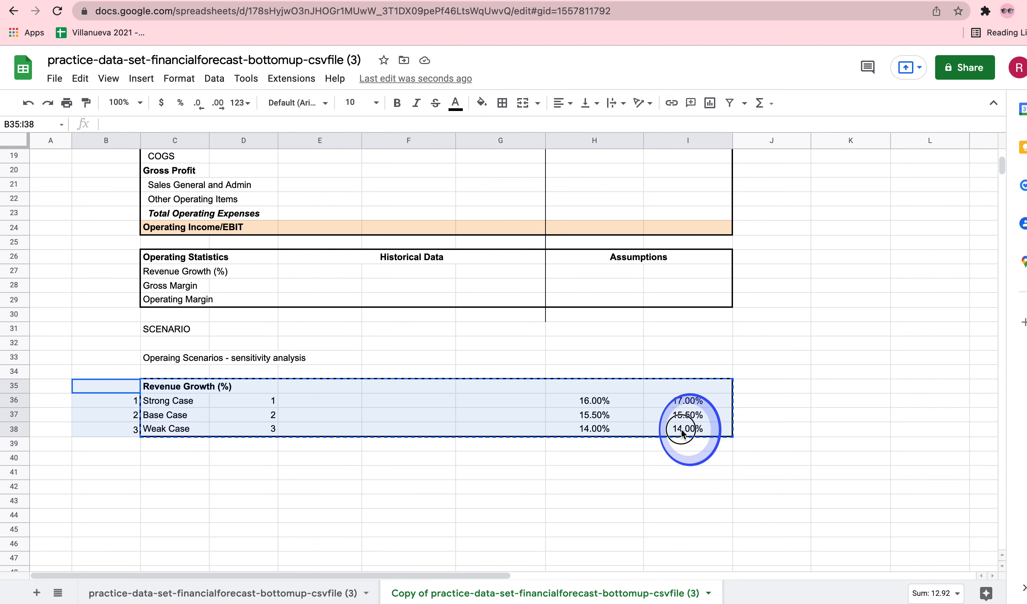
click(119, 465)
key(ctrl+v)
Rename the copied block's heading in C40 as Gross Margin.
double_click(172, 458)
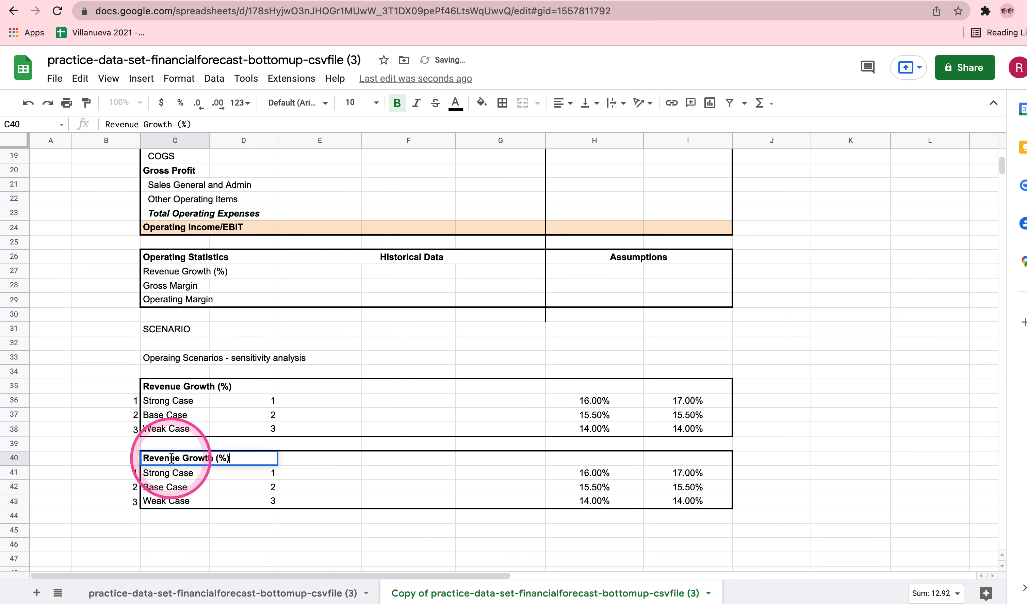
click(185, 458)
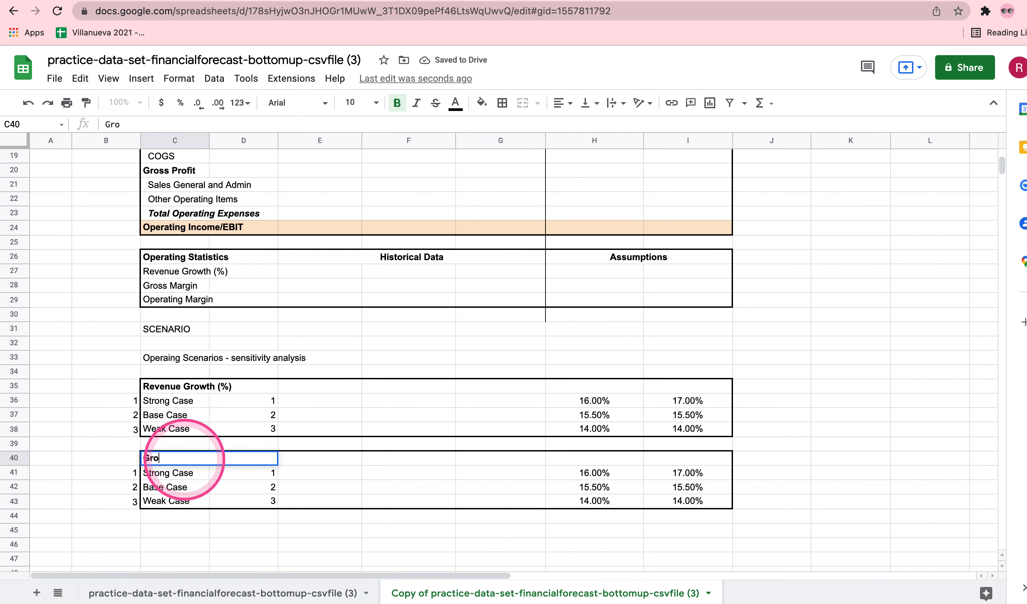
text(Gross Margin)
key(Tab)
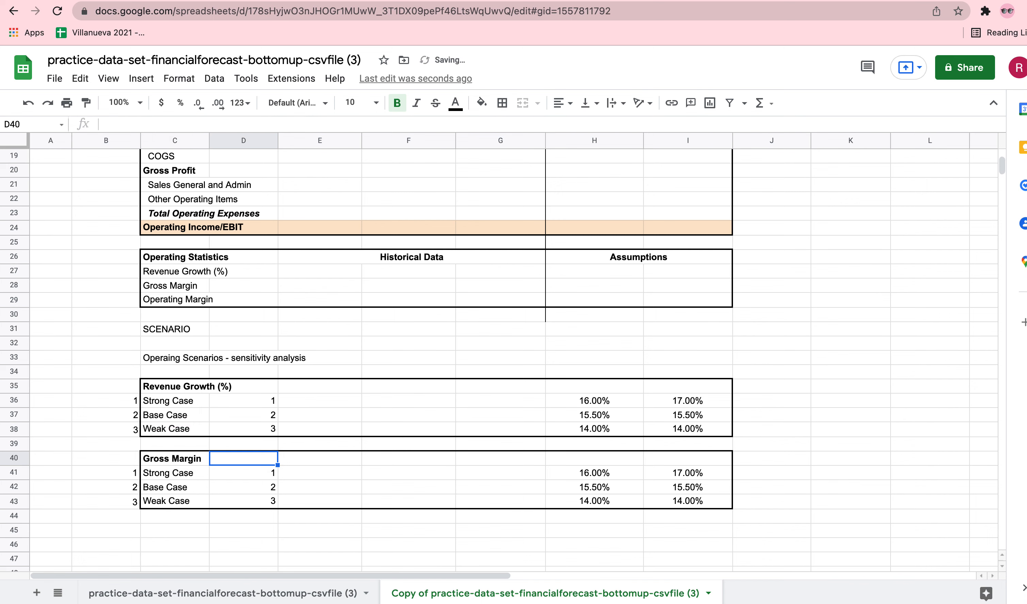
Check the Gross Margin assumptions on the Udacity page and format H41:I43 as plain two-decimal numbers.
click(143, 4)
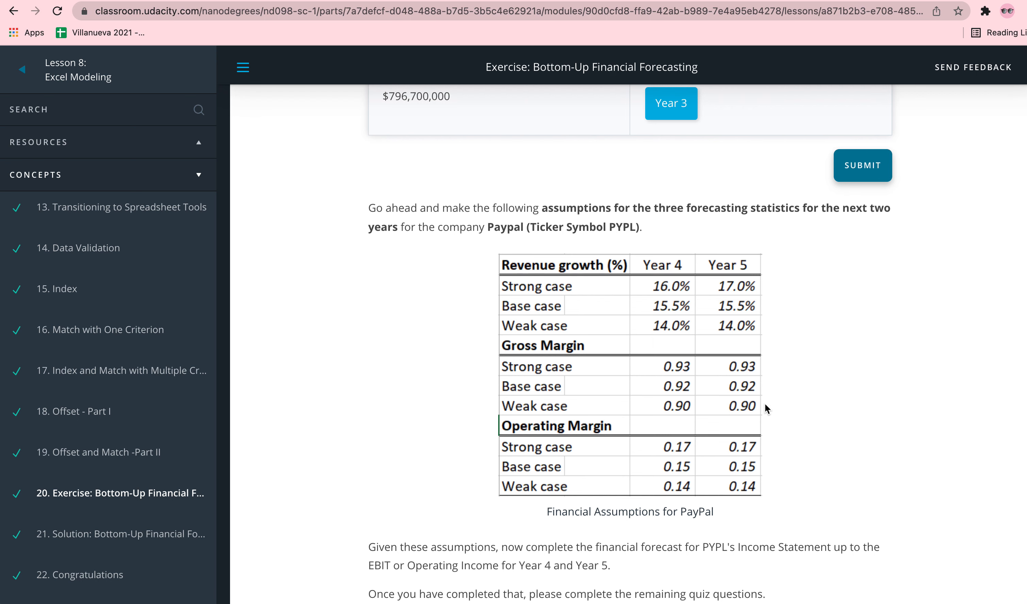
click(310, 0)
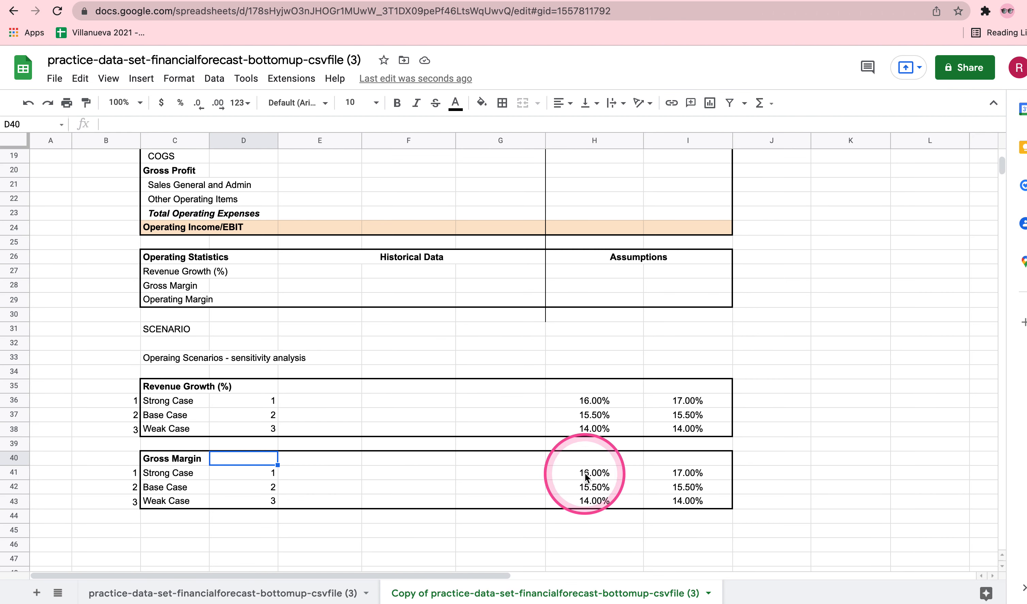
click(585, 473)
drag(688, 501, 576, 477)
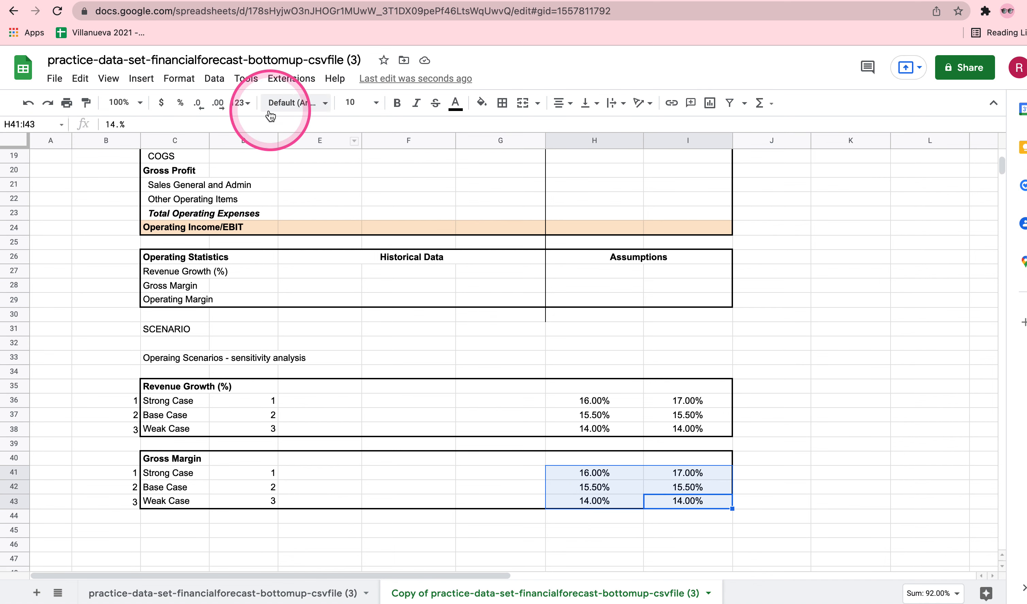
click(240, 103)
click(268, 189)
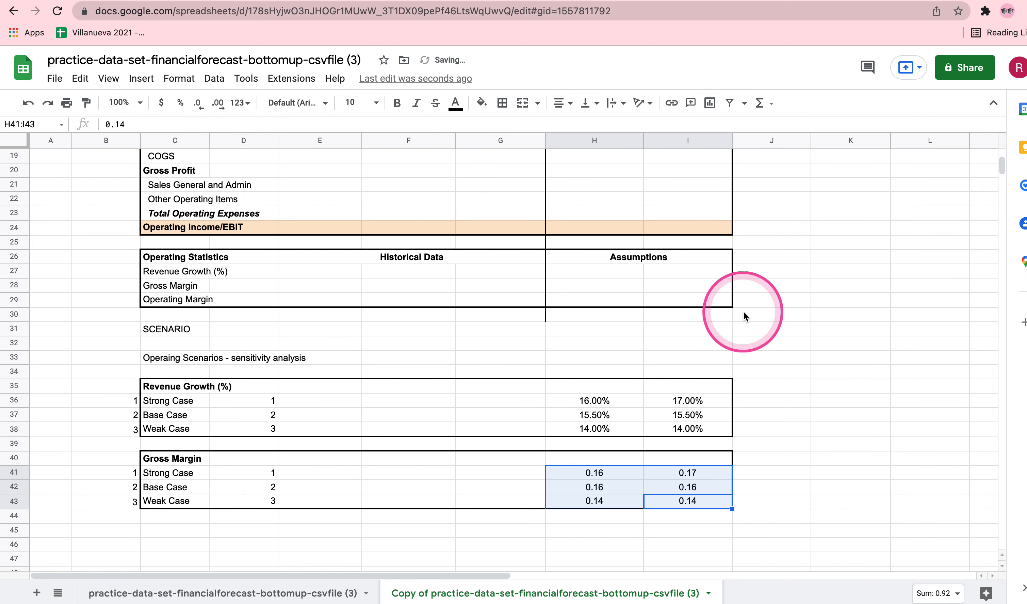
Enter the Year 4 and Year 5 gross margins in H41:I43: strong case 0.93, base case 0.92 and weak case 0.90.
click(592, 473)
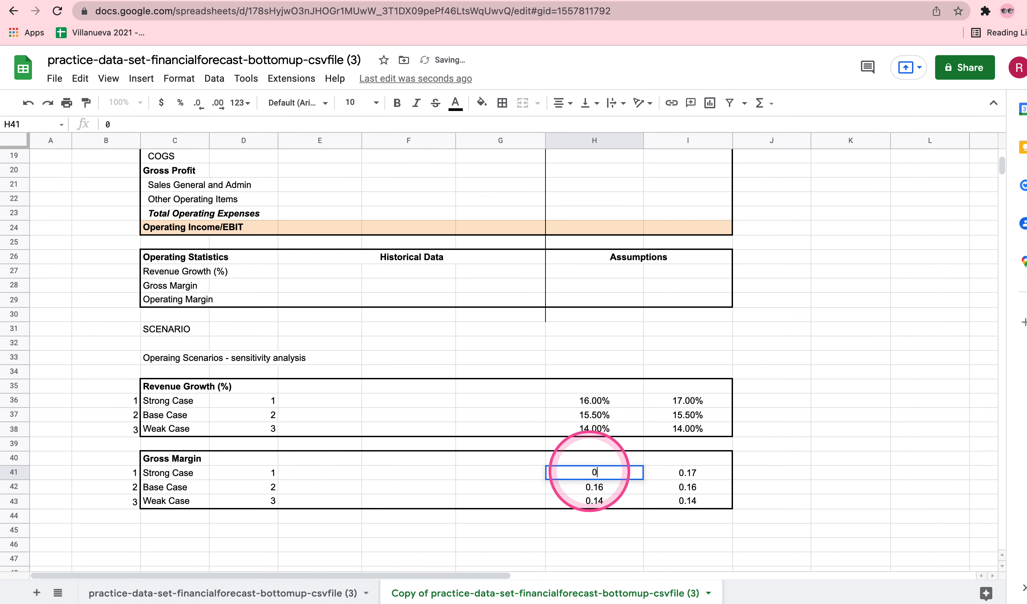
key(Tab)
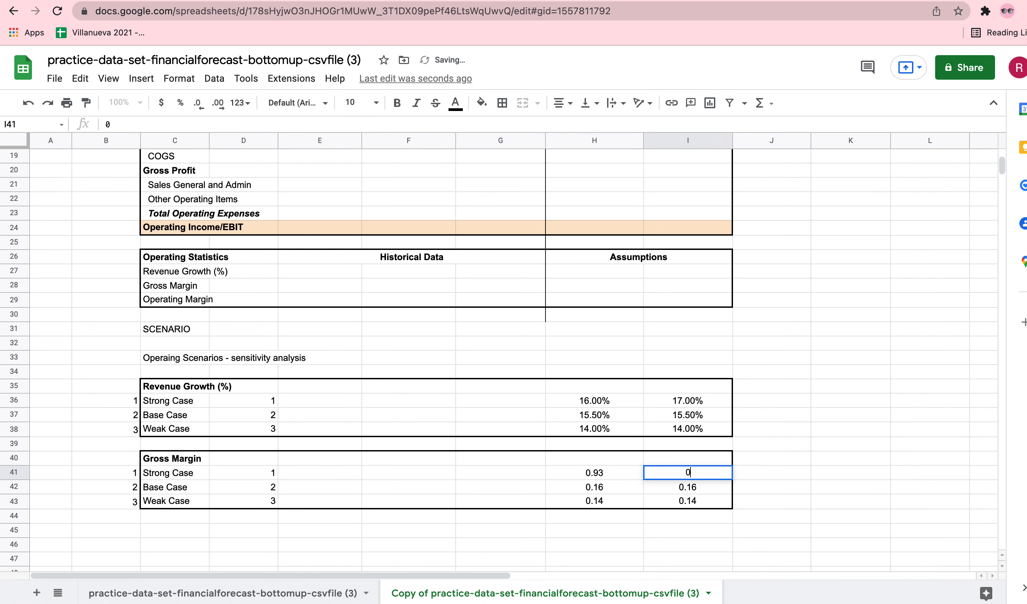
key(Return)
text(0.92)
key(Tab)
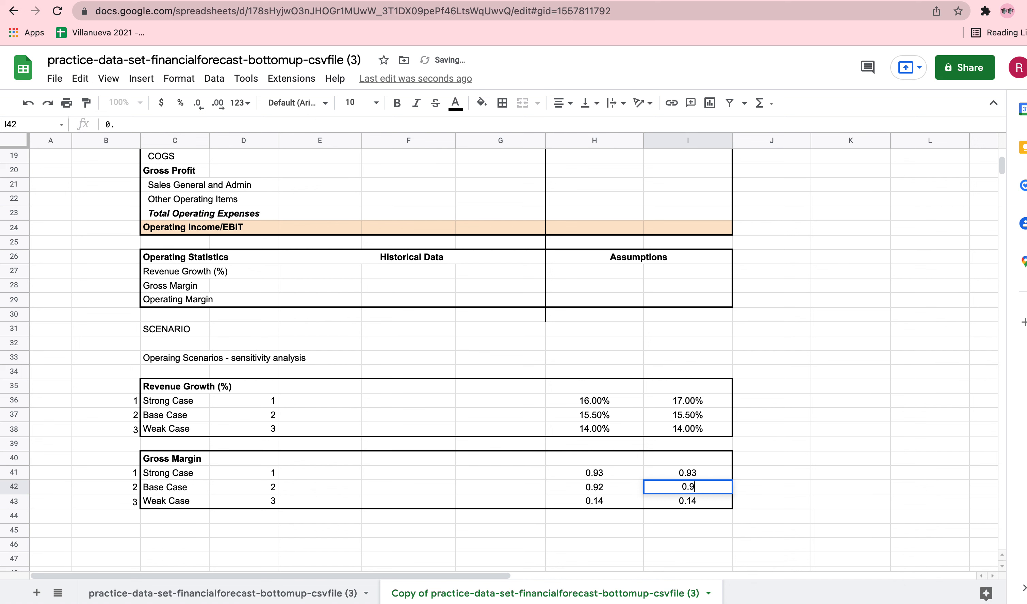
key(Return)
text(0.9)
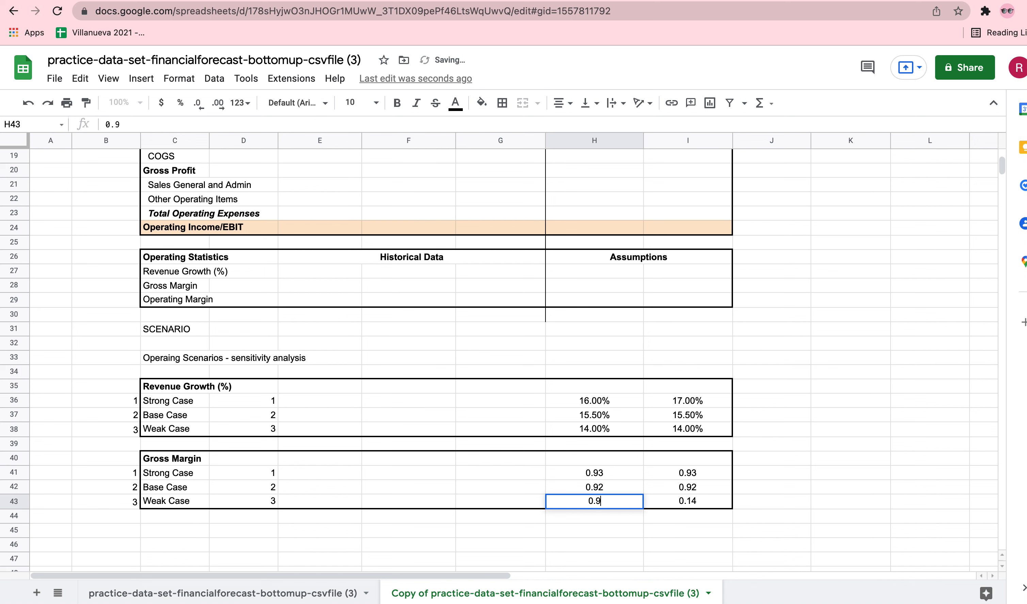
text(0)
key(Tab)
text(0.90)
key(Tab)
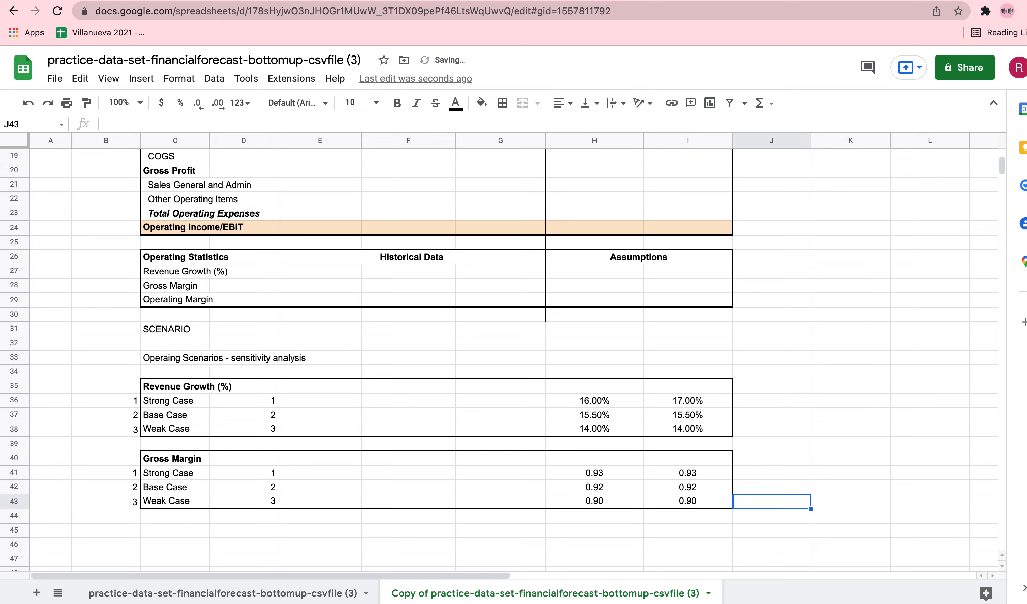
Review the Operating Margin assumptions on the Udacity page and duplicate the Gross Margin block B40:I43 into the rows starting at B45.
click(96, 0)
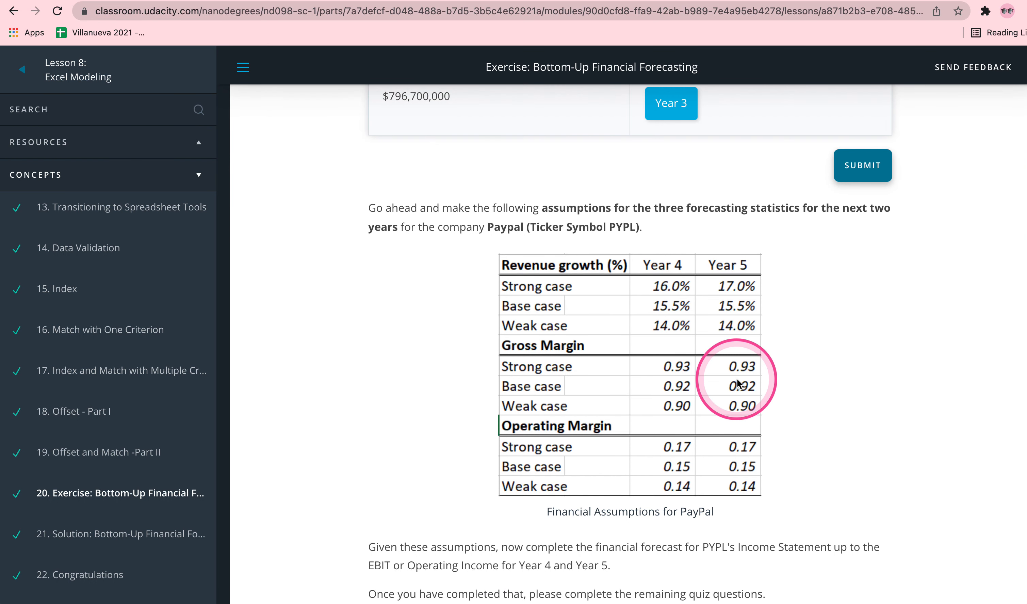
scroll(738, 381, down, 1)
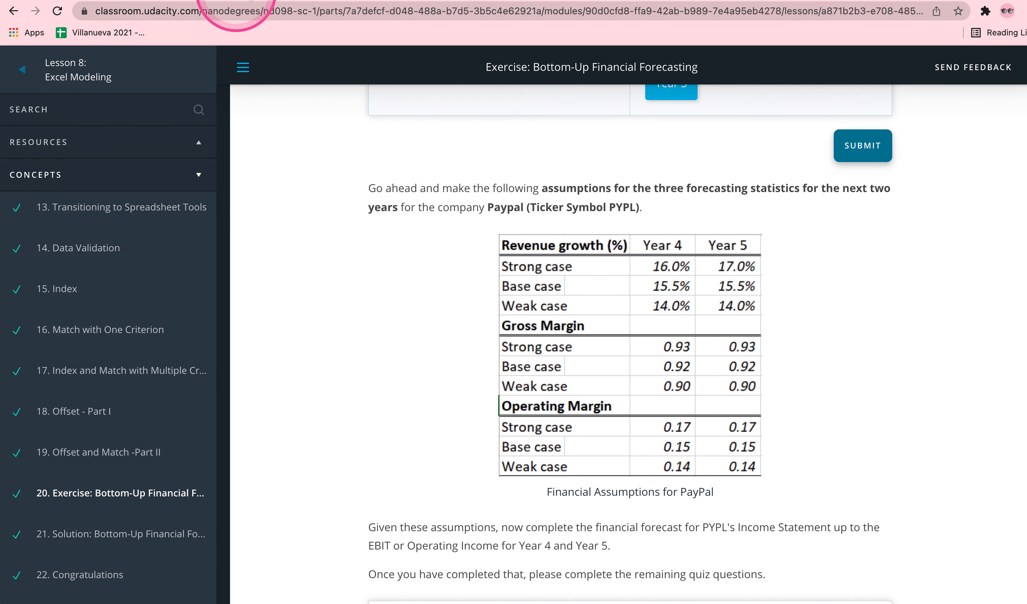
click(286, 0)
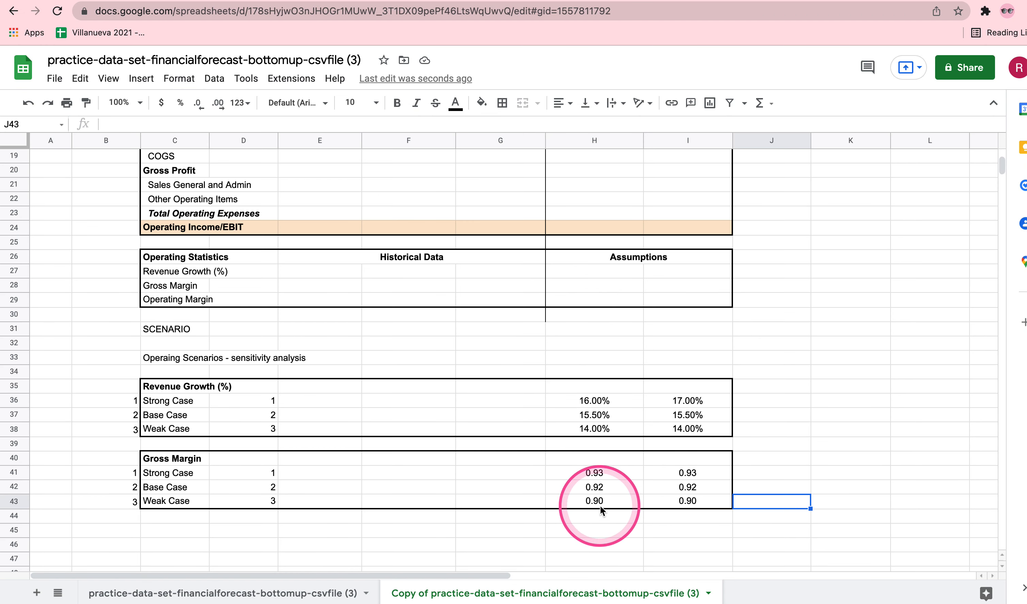
scroll(600, 502, down, 2)
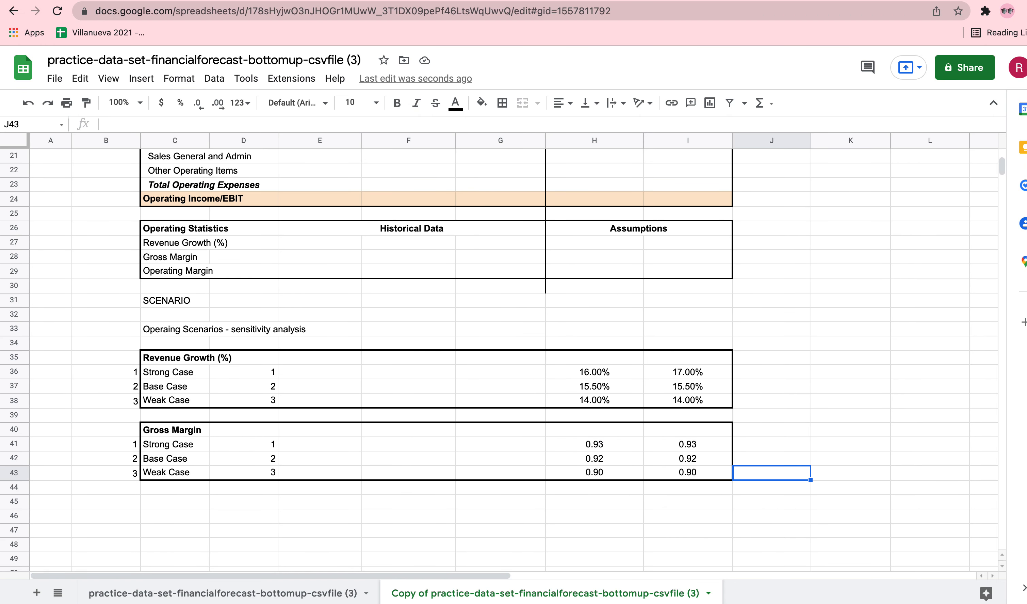
click(146, 1)
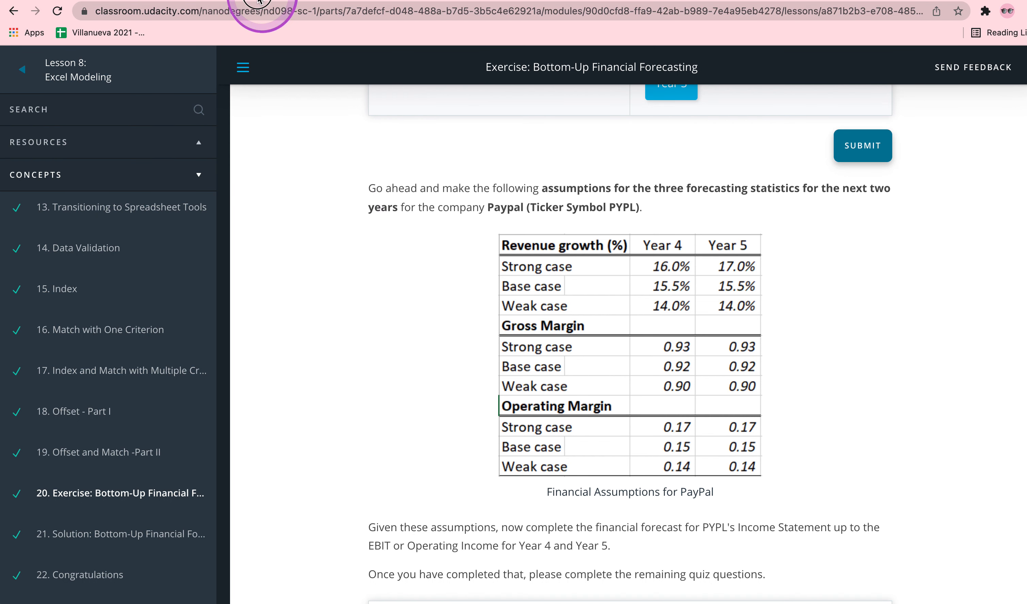
click(240, 2)
drag(132, 433, 684, 475)
key(ctrl+c)
click(129, 503)
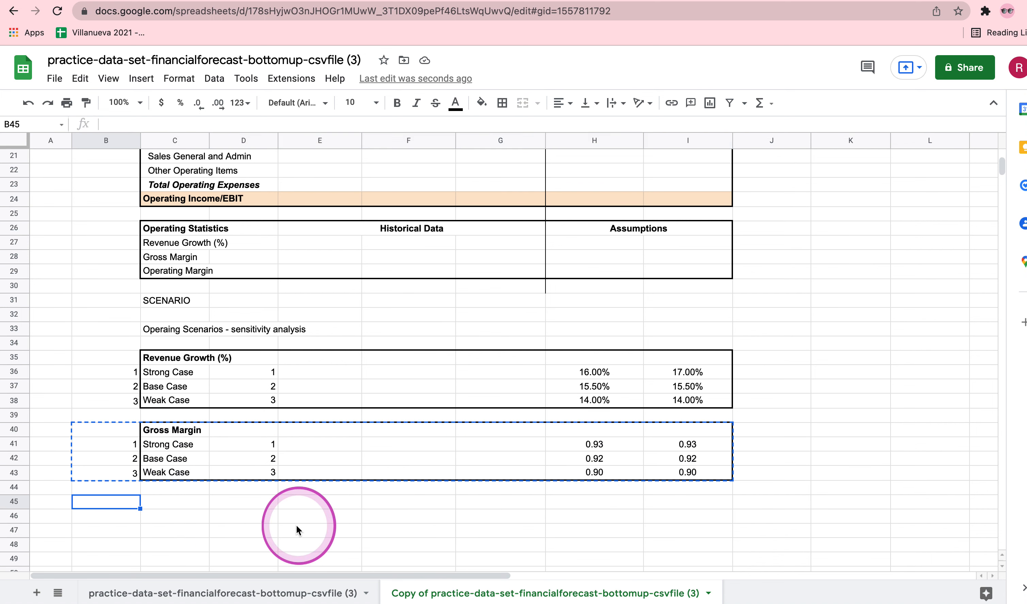
key(ctrl+v)
Rename the copied block's heading in C45 as Operating Margin.
click(158, 500)
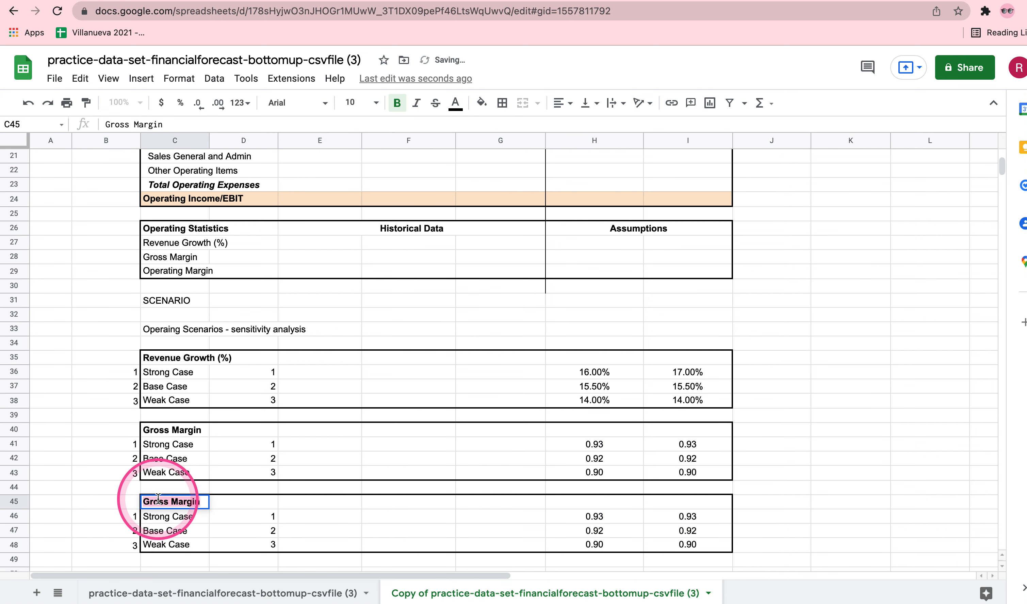
text(Operating)
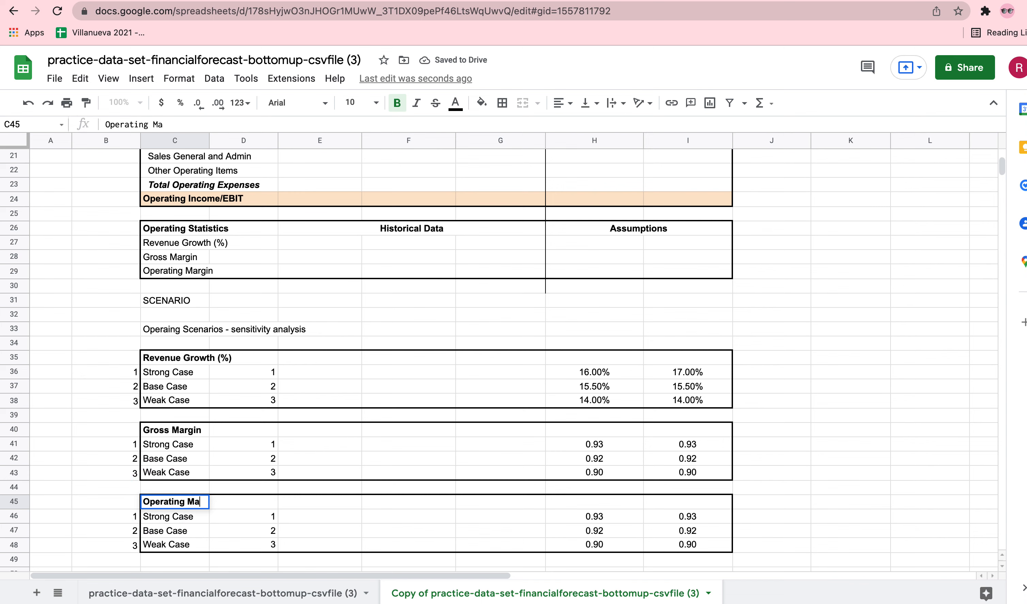
key(Tab)
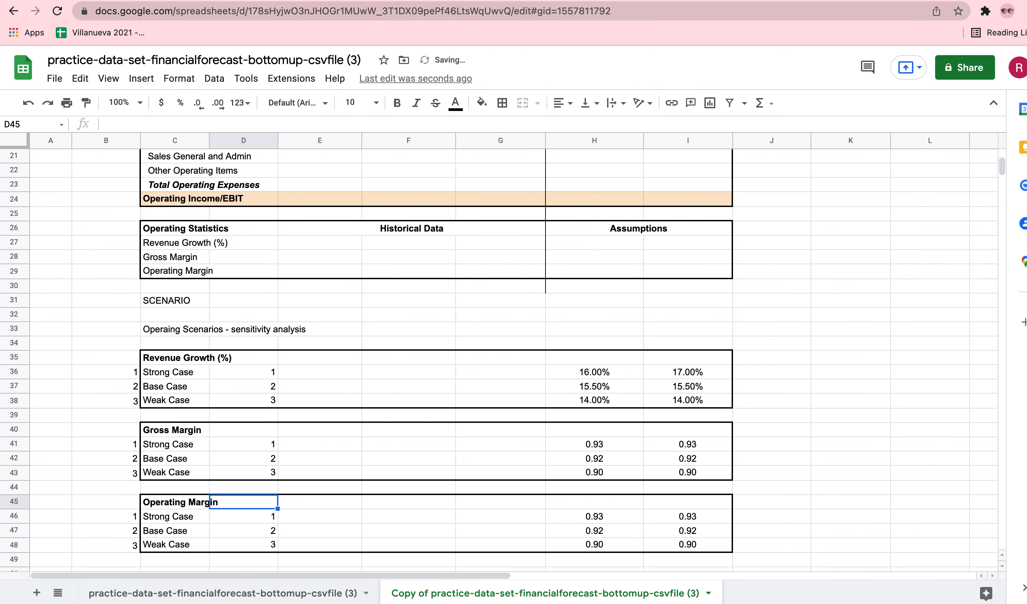
Enter the Operating Margin assumptions from the Udacity page in H46:I47, with 0.17 for the strong case and 0.15 for the base case.
click(112, 7)
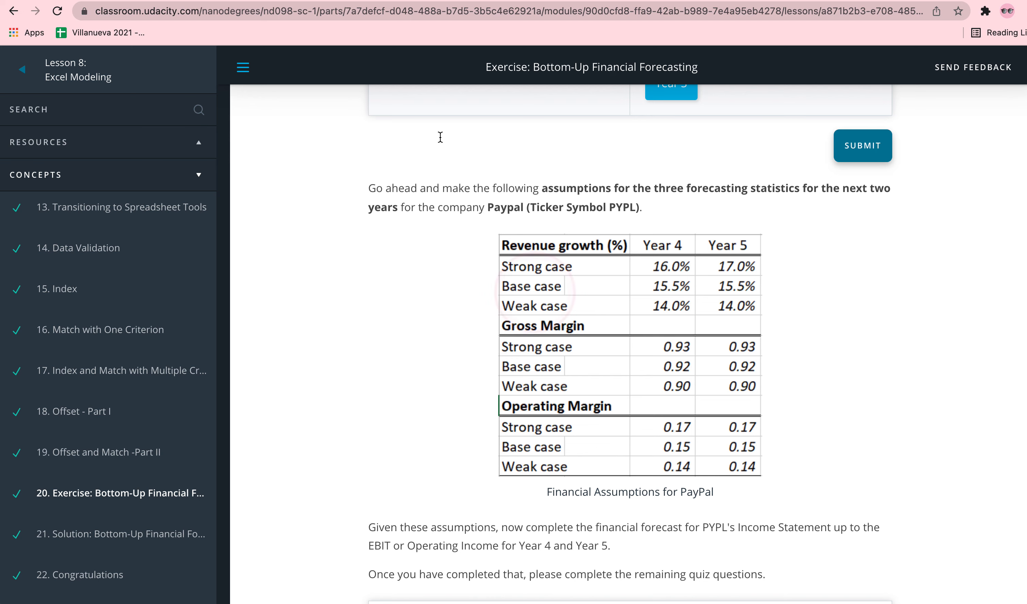
click(264, 1)
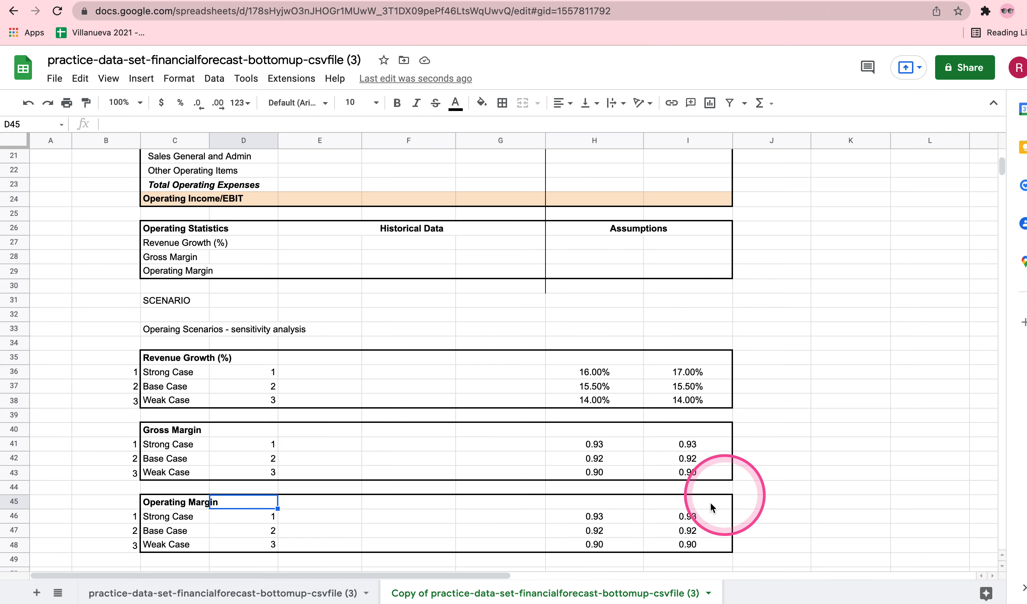
click(607, 520)
key(Tab)
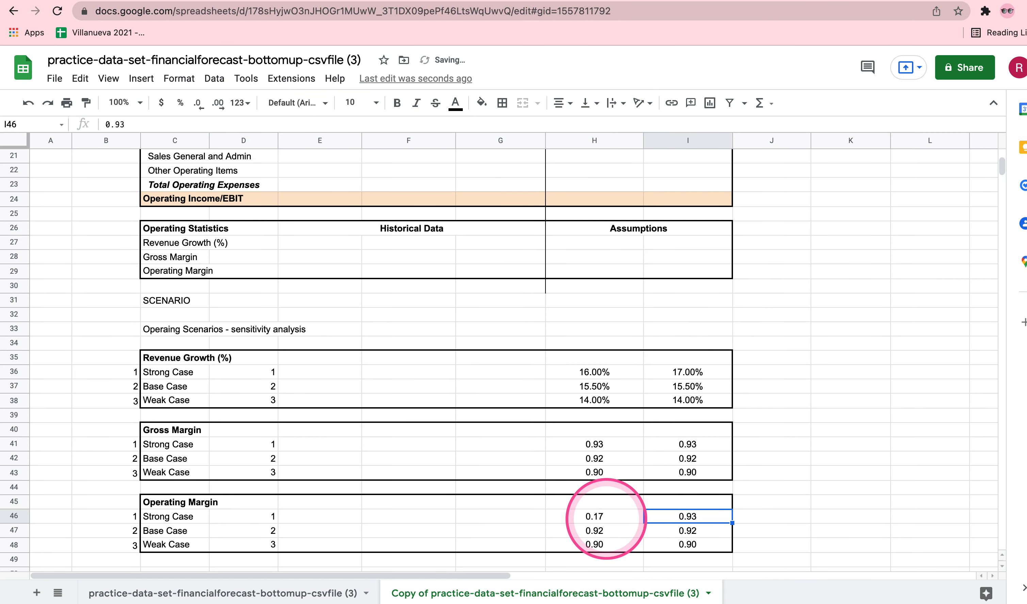
text(0.1)
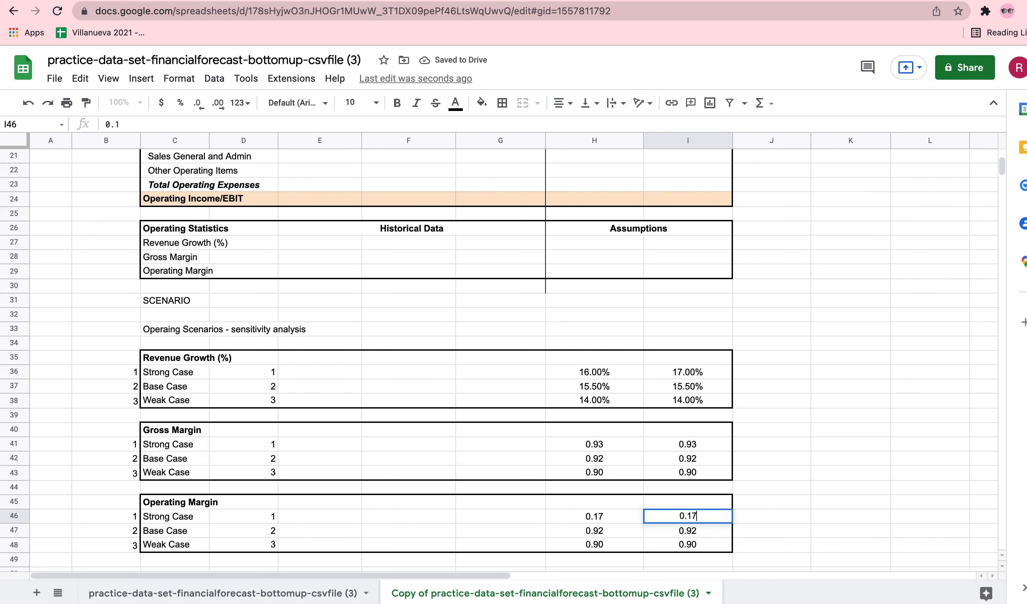
text(7)
key(Return)
key(Tab)
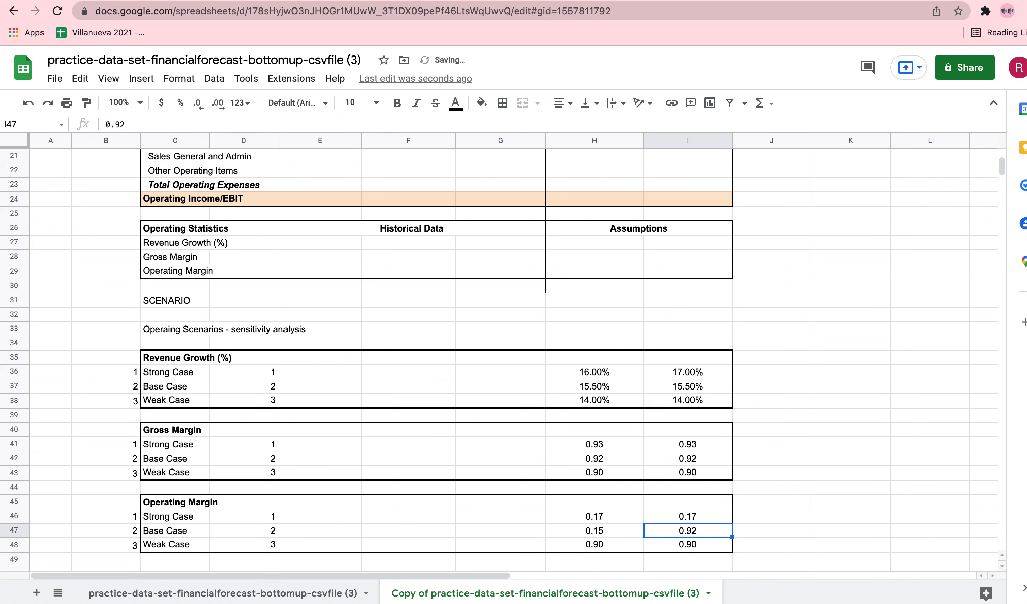
key(Return)
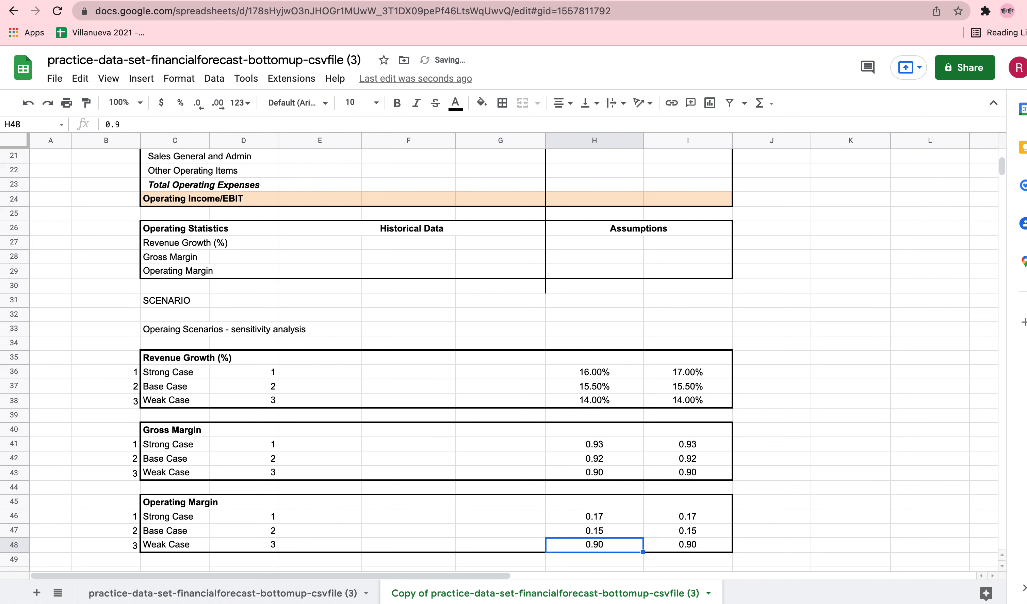
Enter the weak case operating margin of 0.14 in H48:I48 and check the entries against the Udacity assumptions table.
text(0.14)
key(Tab)
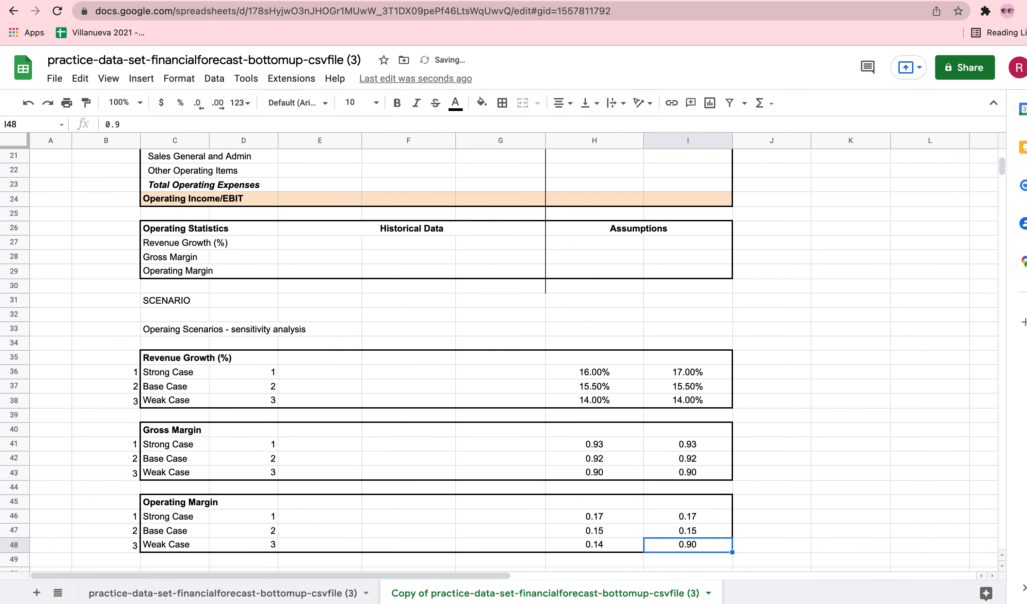
key(Return)
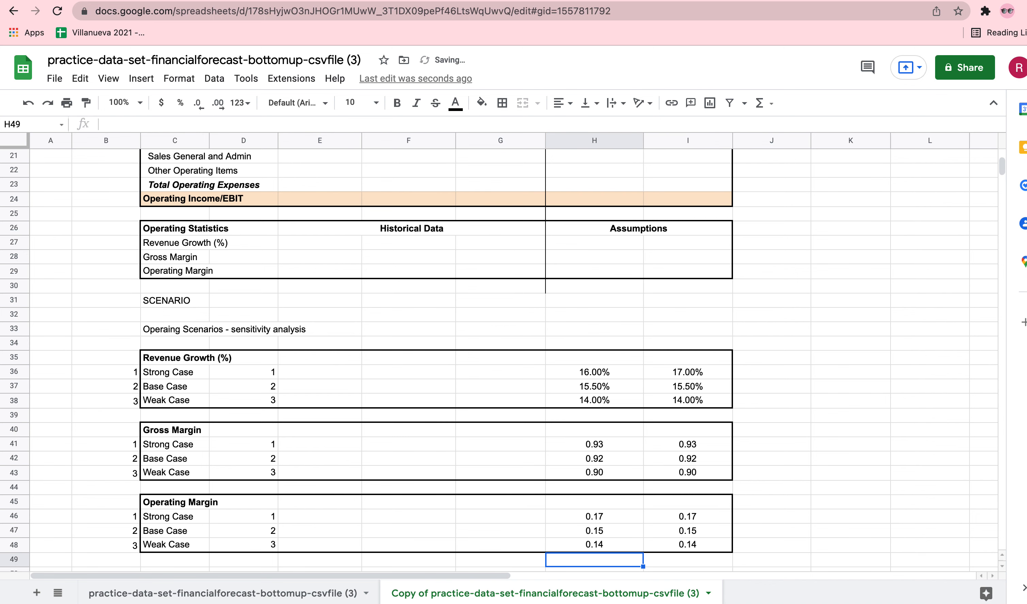
click(140, 2)
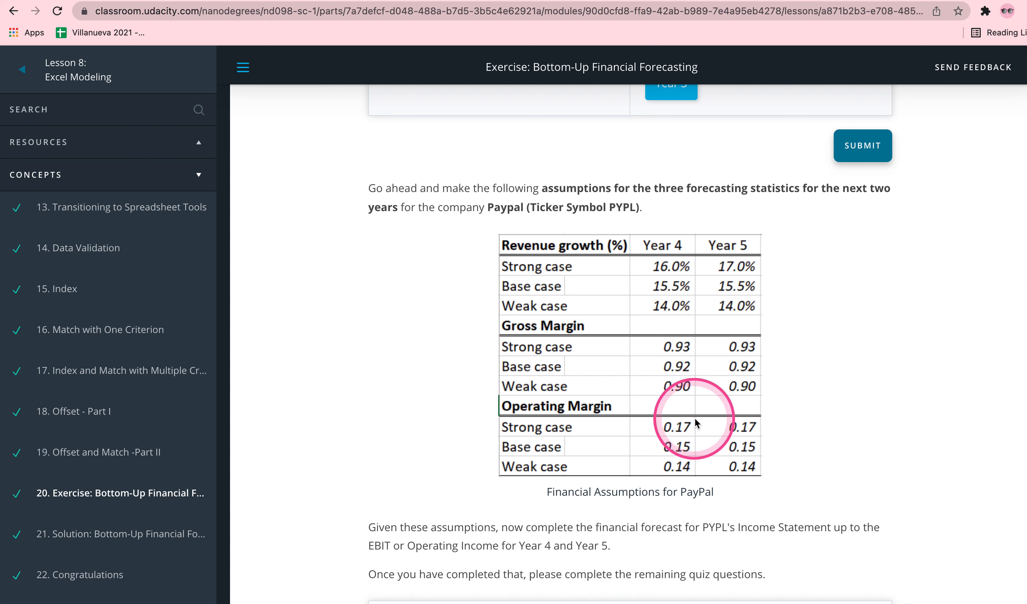
click(322, 2)
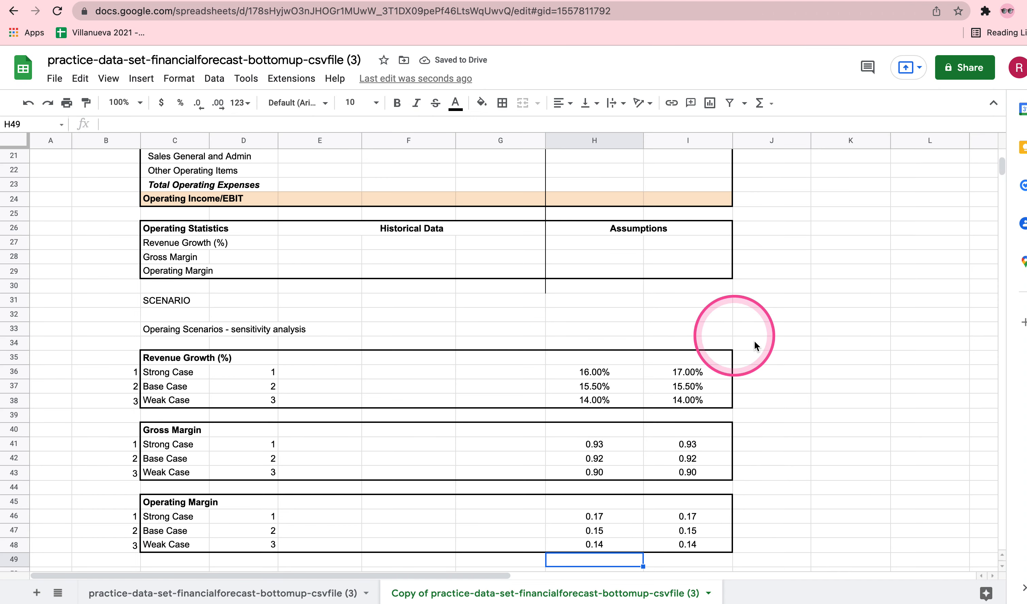
Make the sensitivity analysis heading in C33 and the SCENARIO label in C31 bold.
scroll(773, 345, down, 2)
scroll(774, 345, up, 1)
click(175, 315)
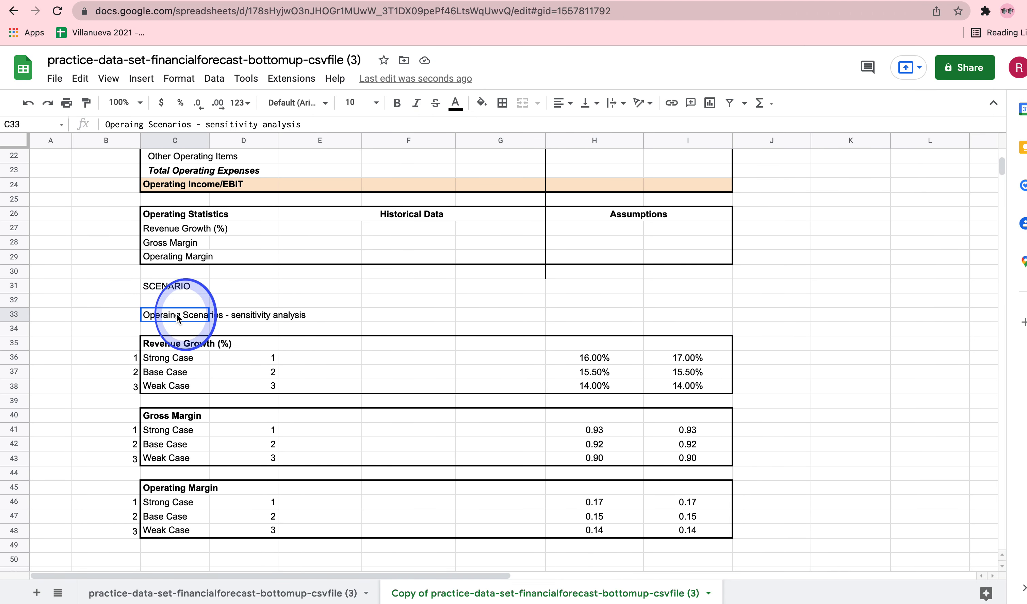
click(397, 104)
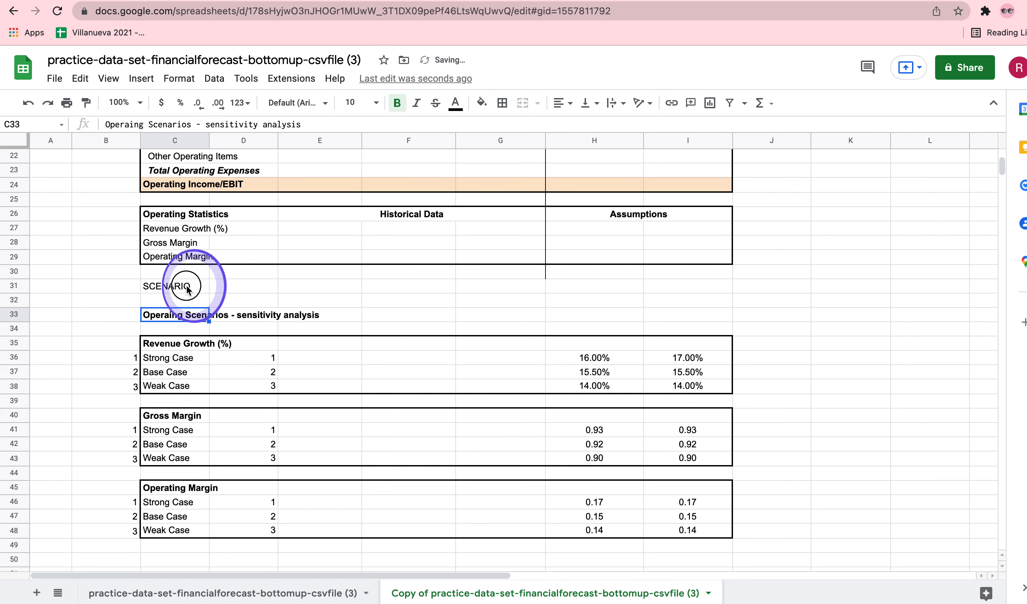
click(174, 286)
click(397, 103)
Fill the SCENARIO cells C31:D31 with yellow.
drag(175, 286, 252, 287)
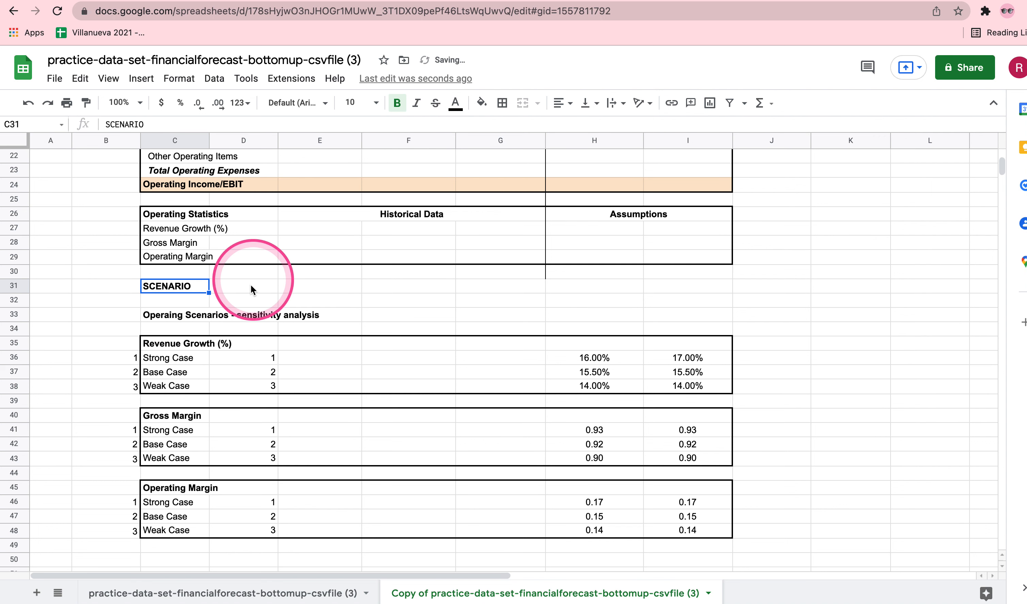
click(481, 103)
click(532, 233)
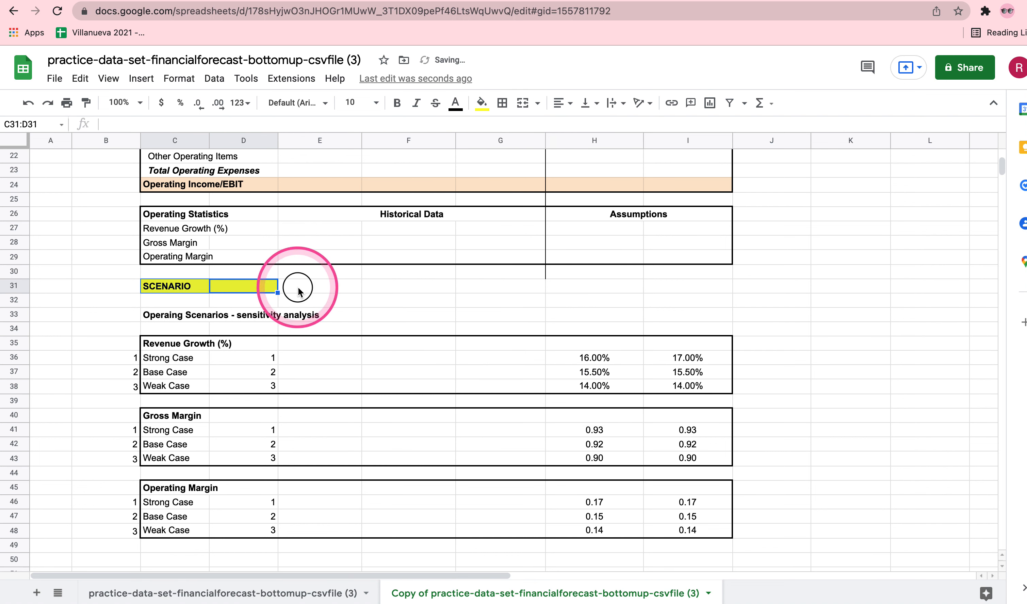
Add a dropdown list to D31 using data validation with the case names in C36:C38, and check the options it offers.
click(258, 284)
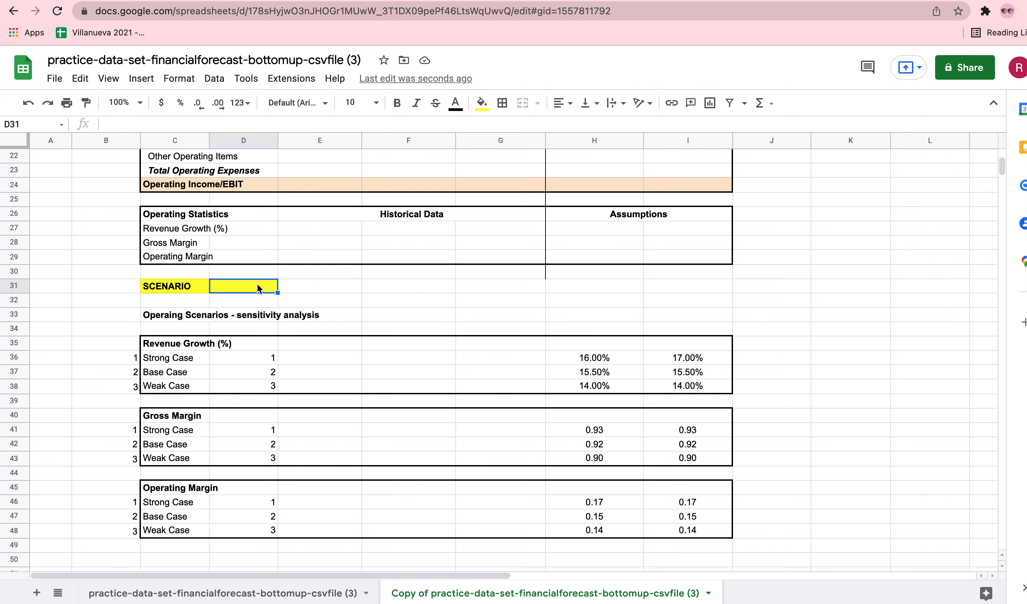
click(258, 285)
click(257, 285)
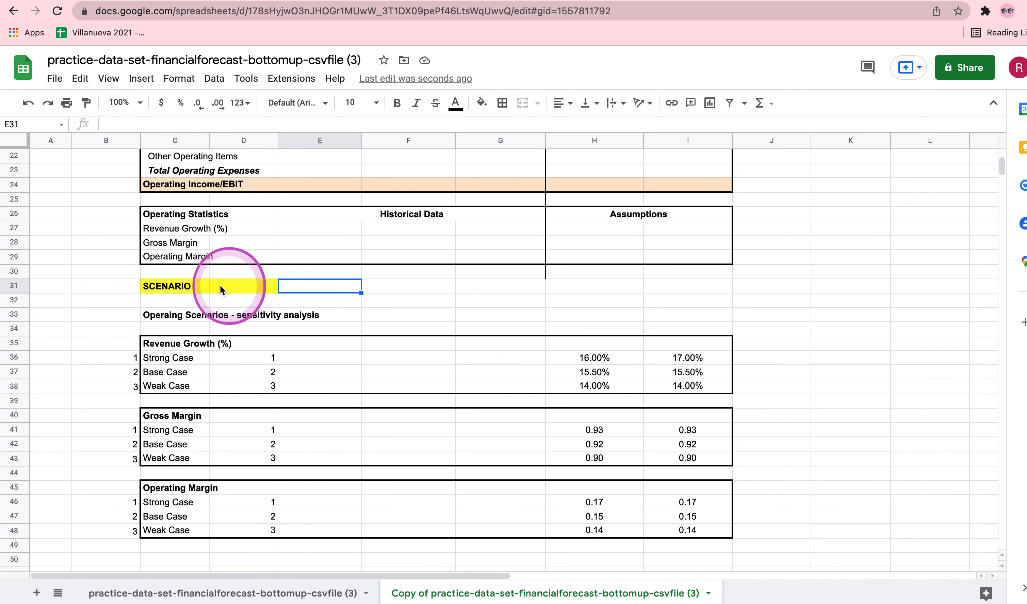
click(266, 291)
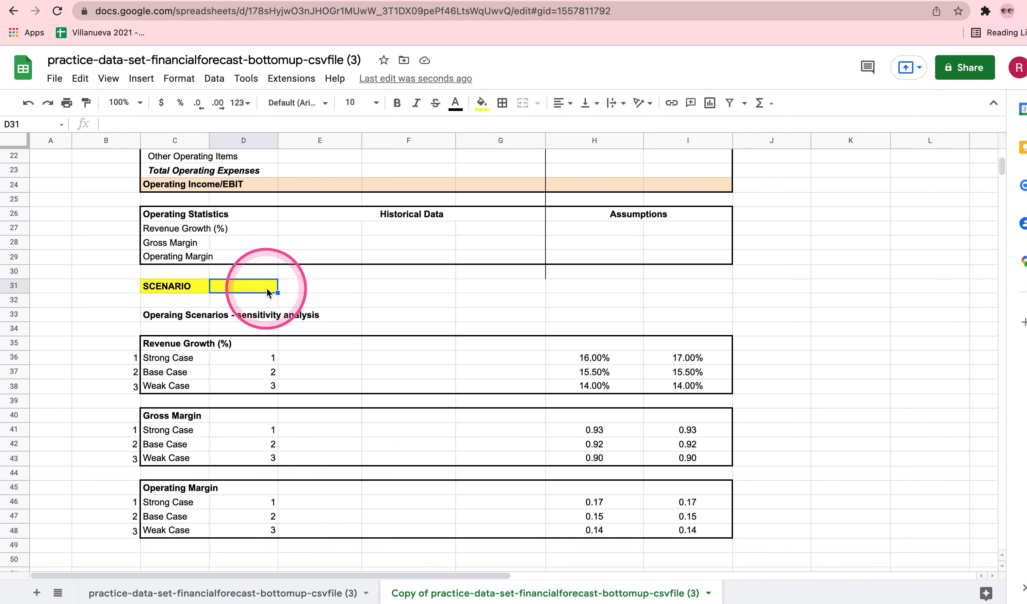
click(215, 78)
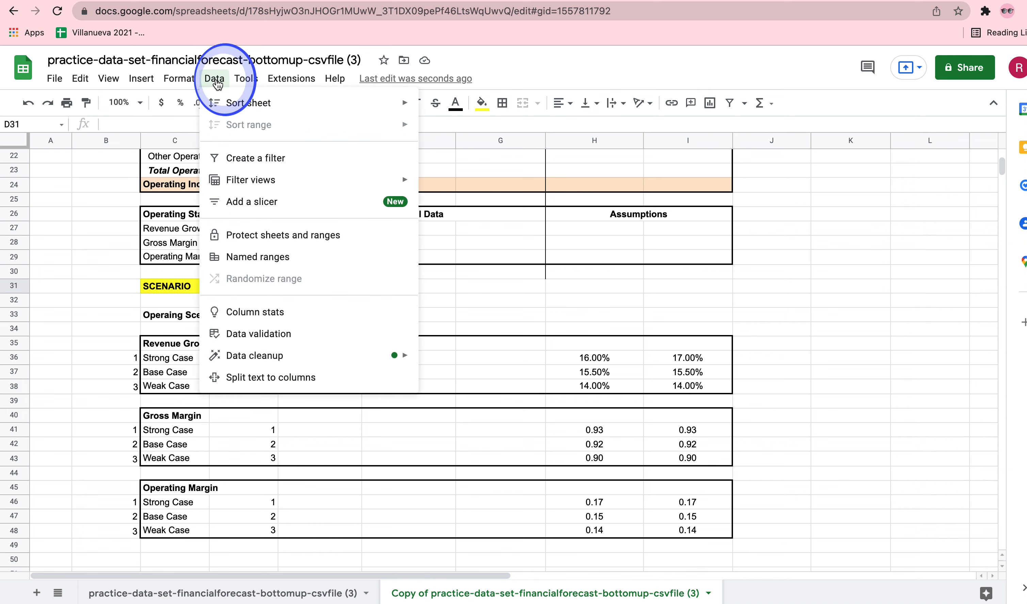
click(288, 347)
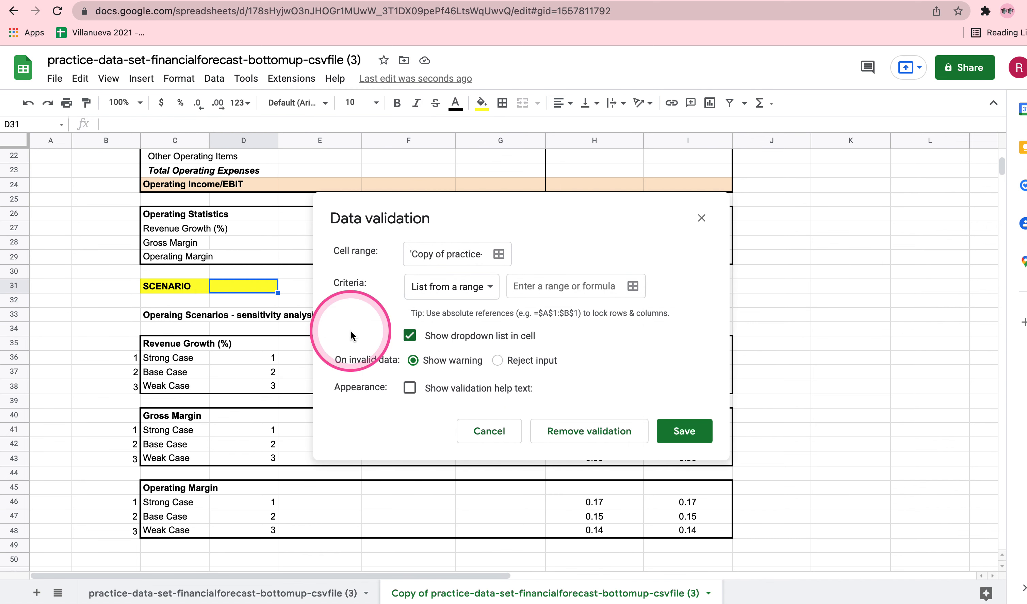
click(634, 287)
drag(177, 360, 171, 388)
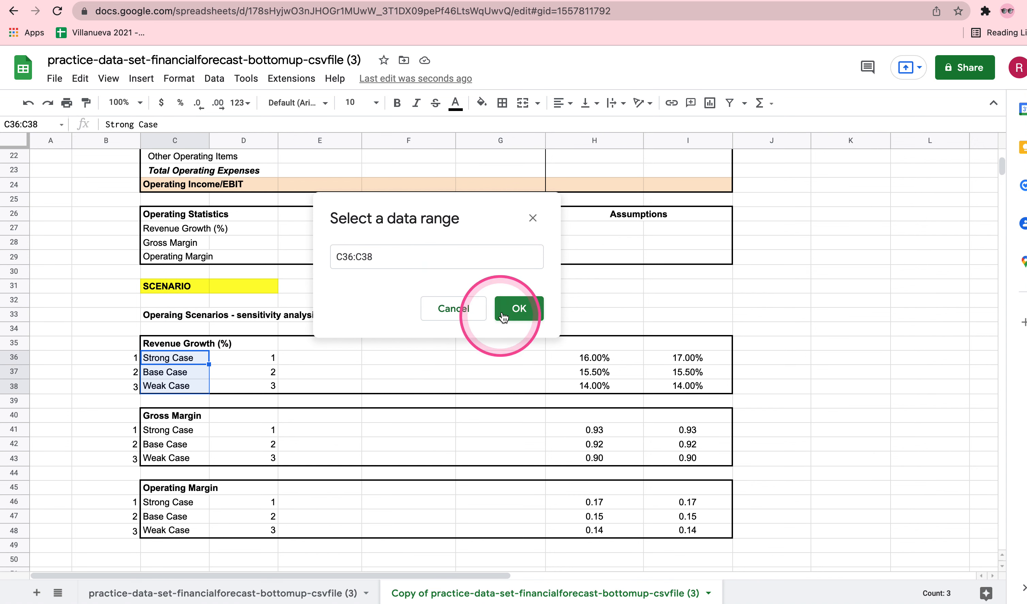
click(519, 310)
click(679, 436)
double_click(270, 285)
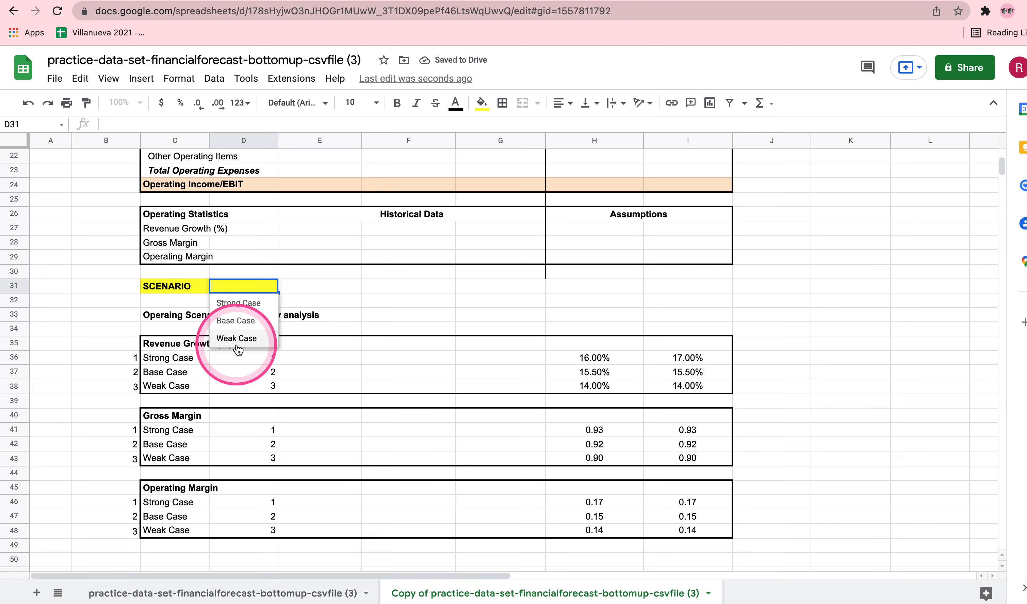
click(426, 302)
scroll(477, 337, up, 10)
scroll(478, 337, down, 7)
scroll(477, 337, up, 5)
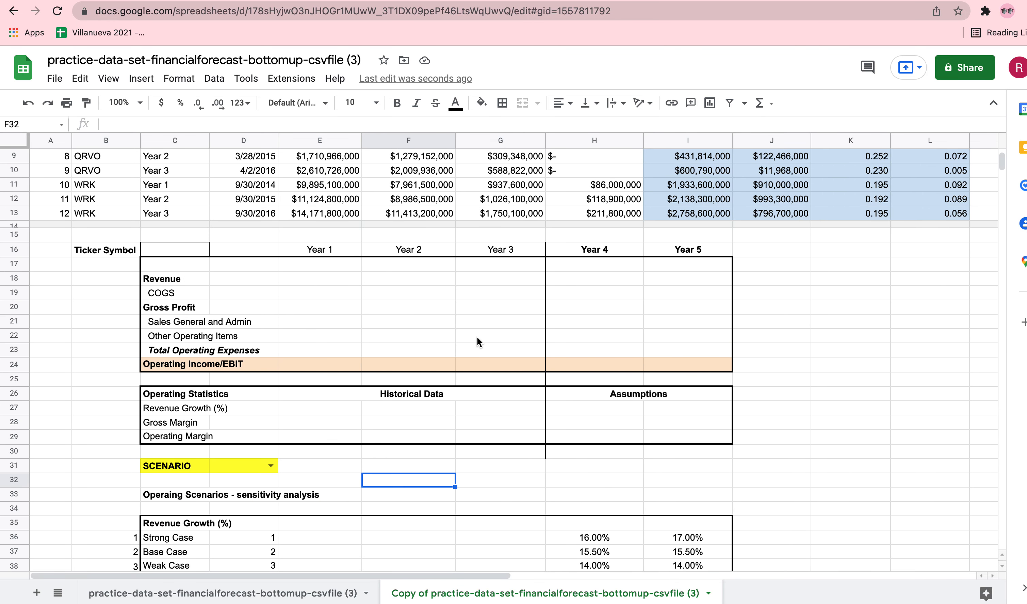
scroll(478, 337, up, 1)
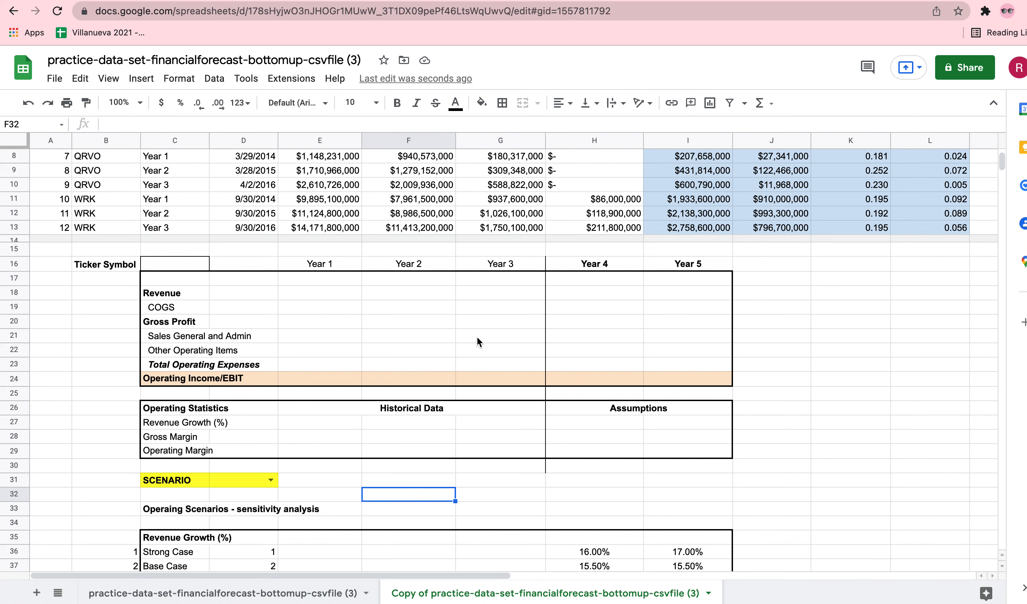